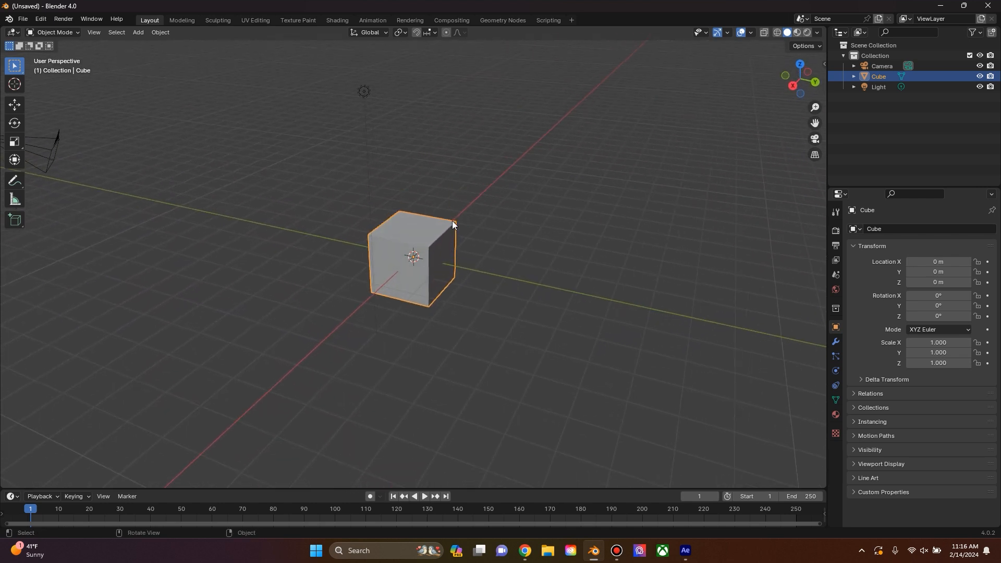
Step: Delete the default cube from the scene
left_click(468, 214)
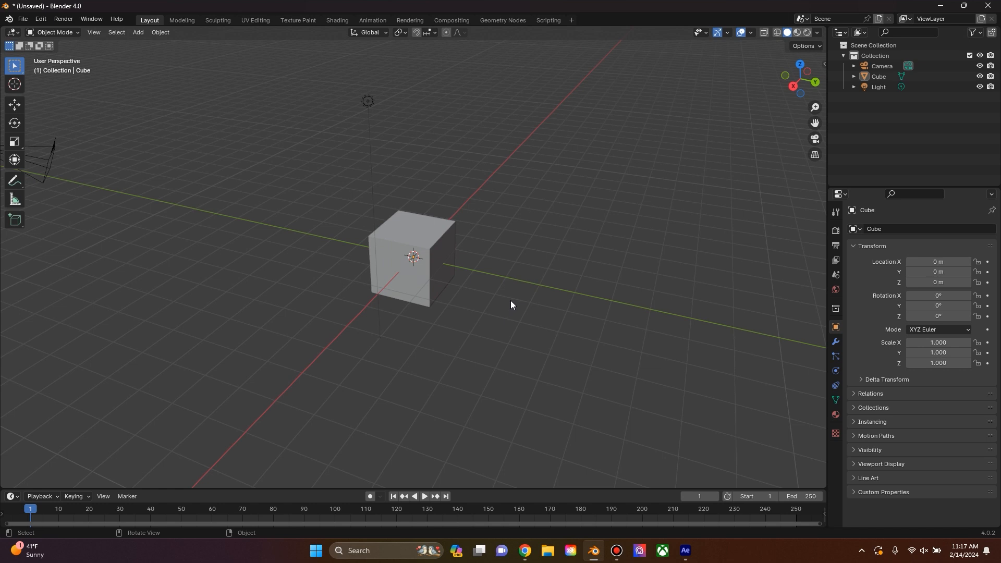
left_click_drag(509, 292, 546, 288)
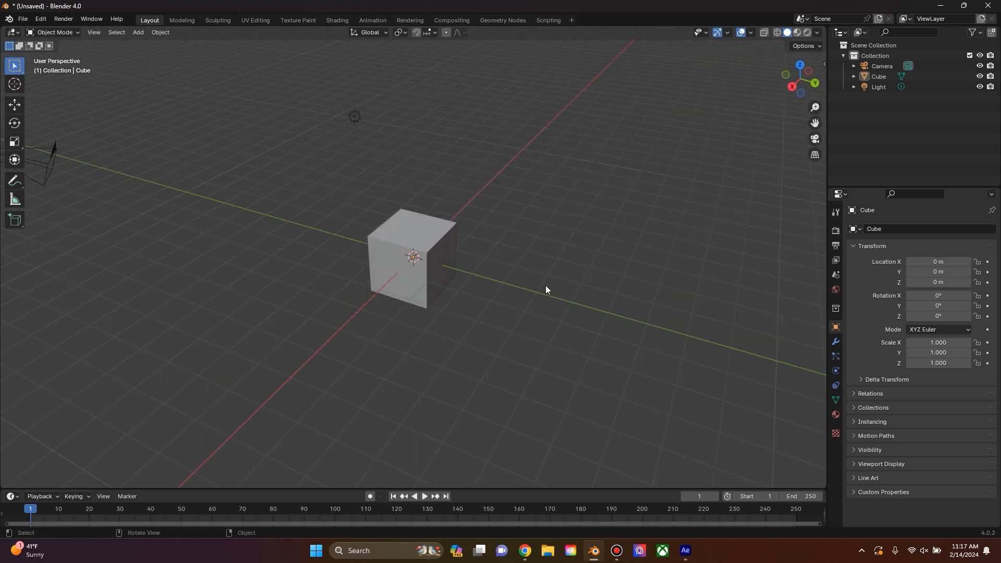
left_click(400, 240)
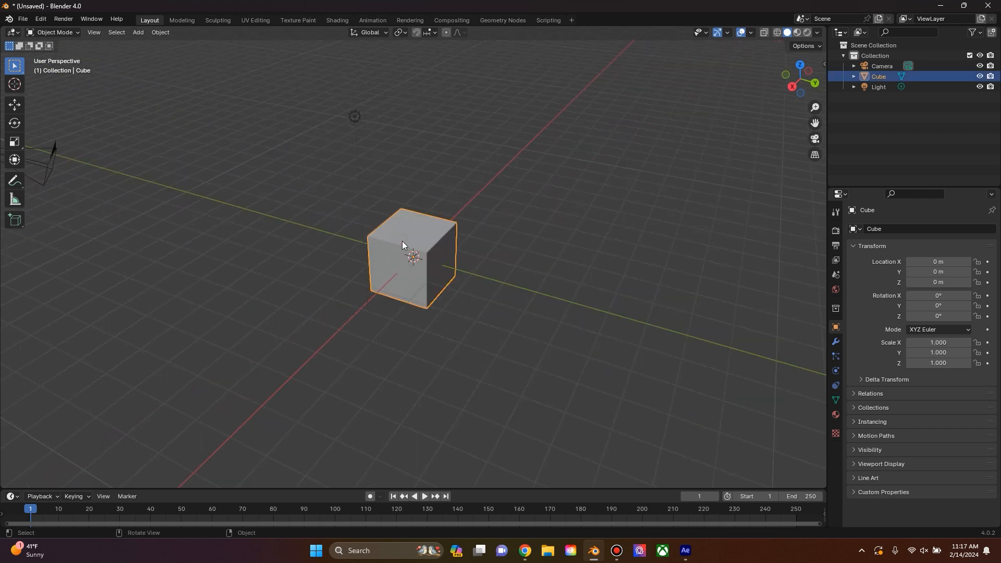
key("Delete")
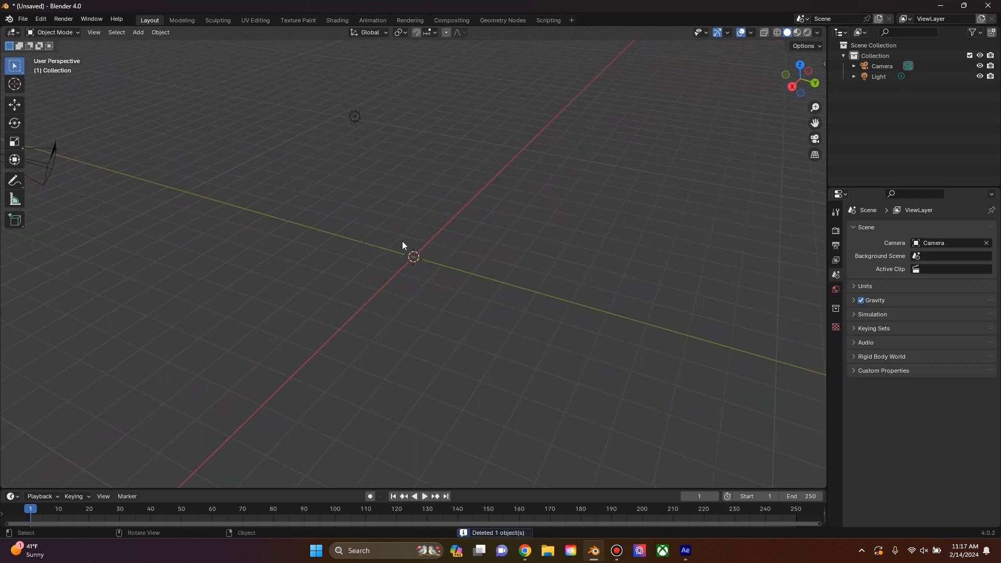
Step: Add a UV sphere mesh at the world origin and expand its creation settings
key("shift+a")
mouse_move(402, 241)
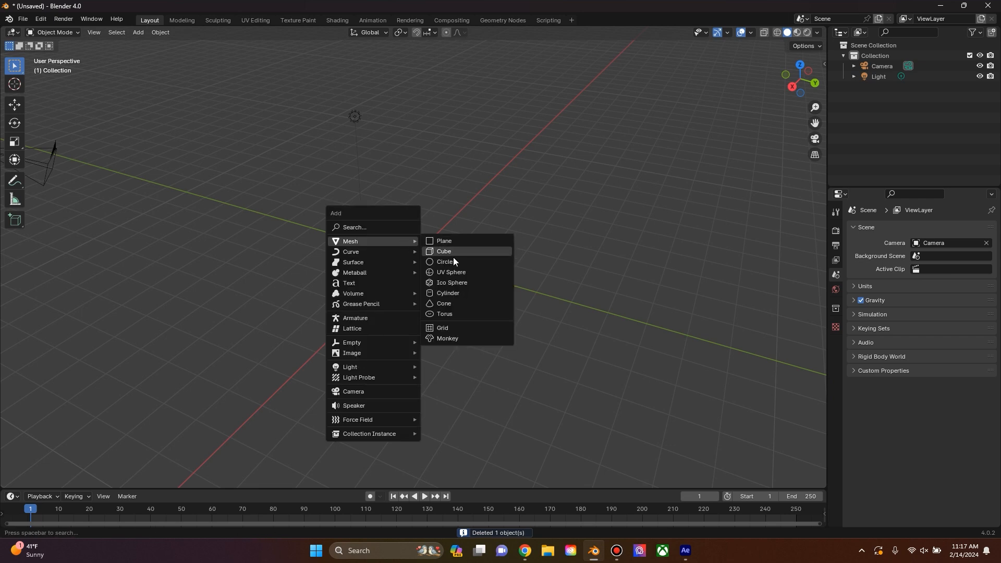
left_click(450, 271)
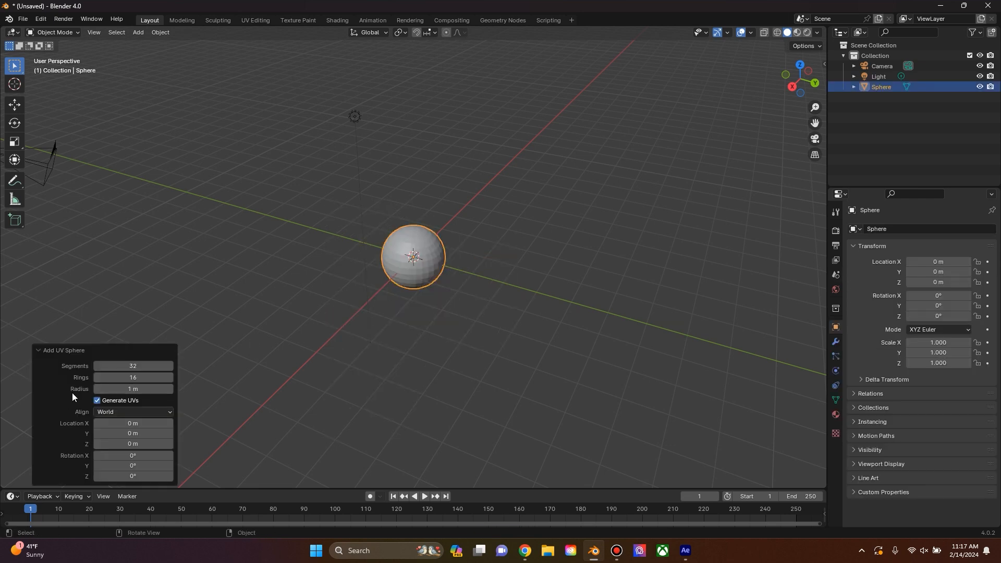
left_click(36, 352)
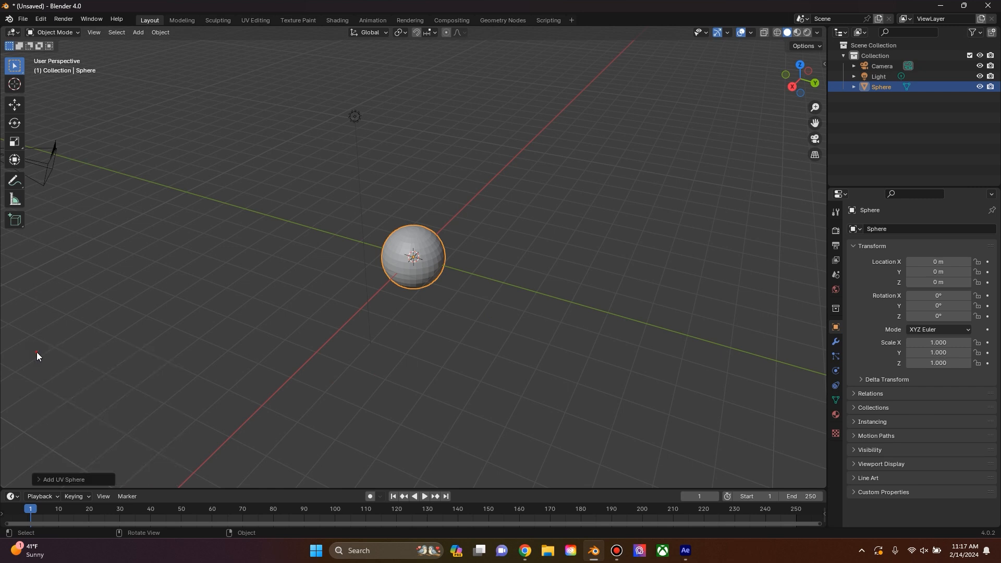
left_click(37, 480)
Step: Set the UV sphere to 360 segments and 180 rings
left_click(133, 366)
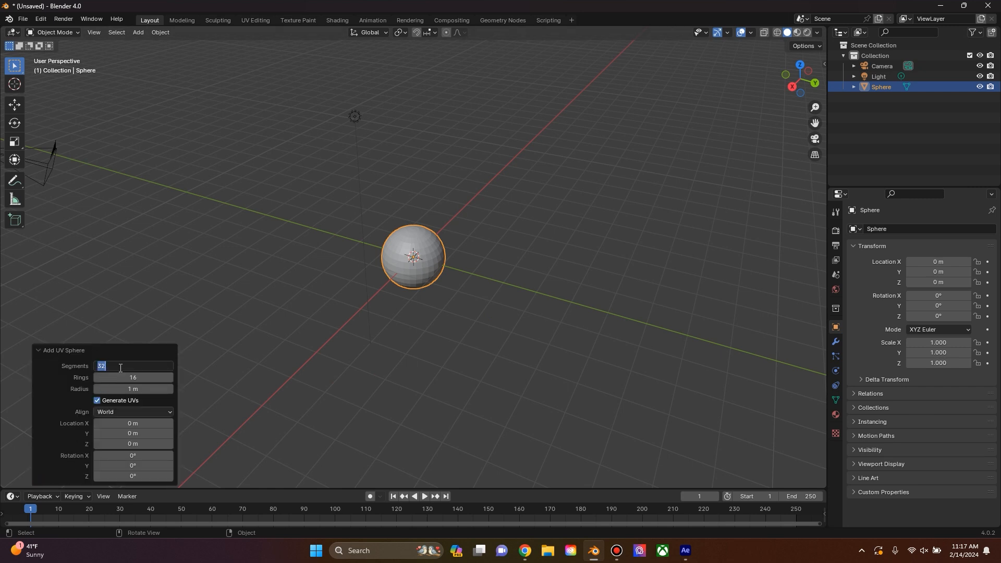
type("360")
left_click(110, 376)
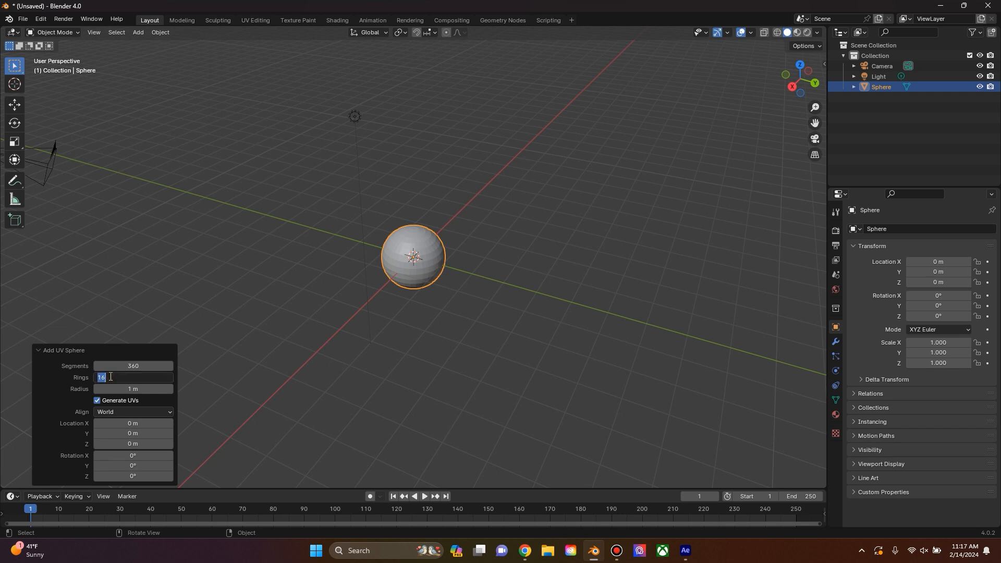
type("180")
left_click(354, 116)
Step: Open the export format choices for the sphere scene
scroll(391, 317, "up", 3)
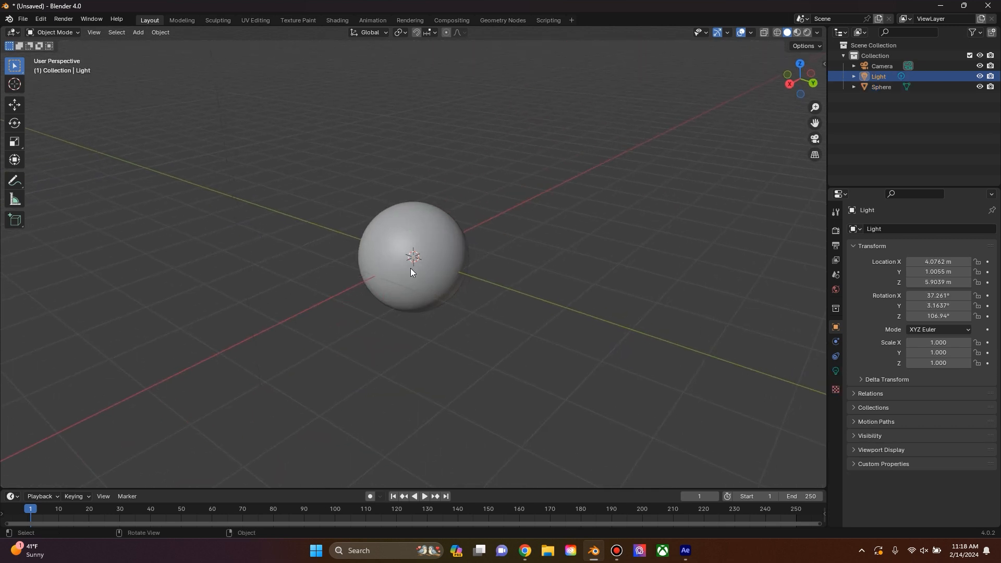
scroll(409, 268, "down", 2)
left_click_drag(426, 344, 401, 298)
left_click_drag(393, 256, 481, 241)
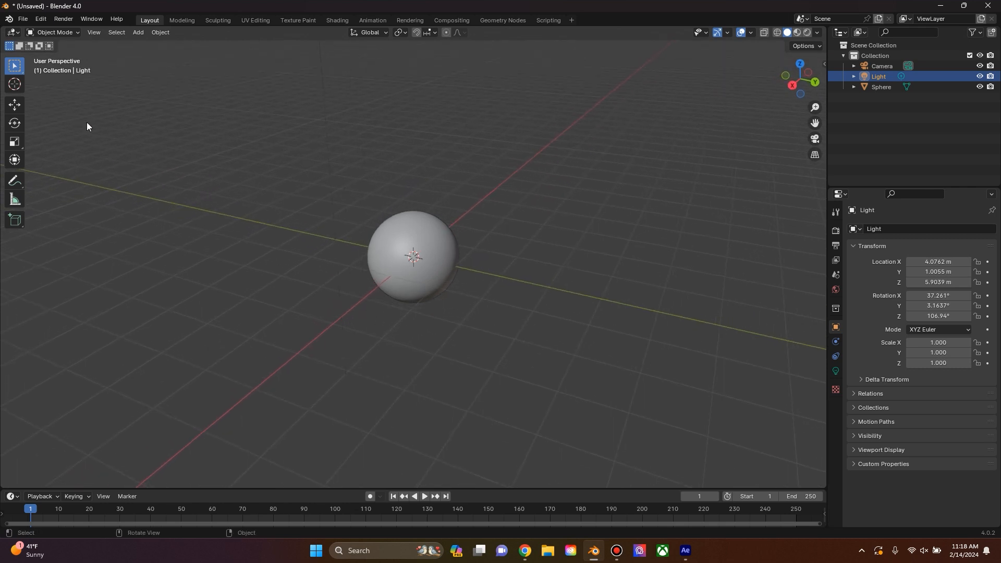
left_click(28, 20)
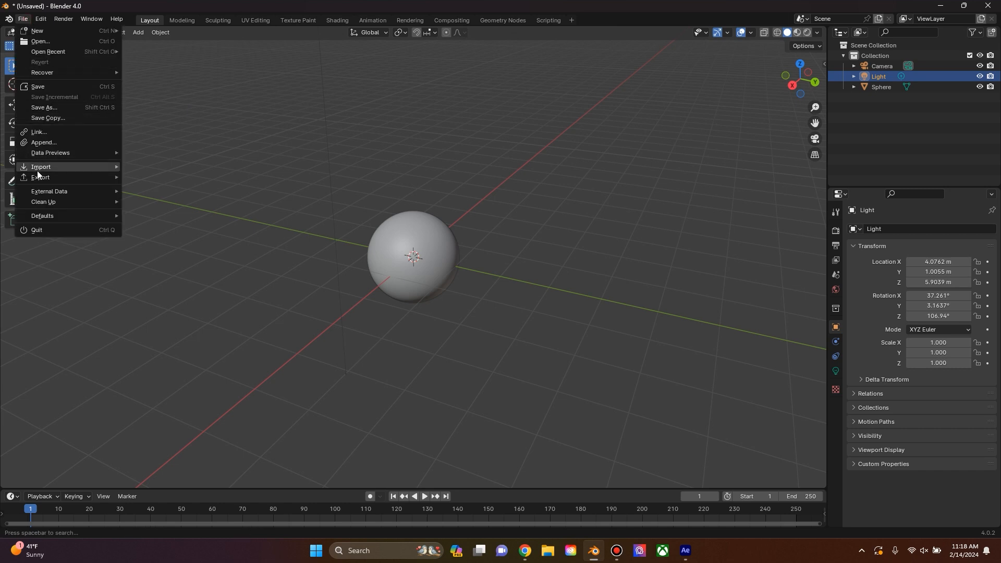
mouse_move(36, 174)
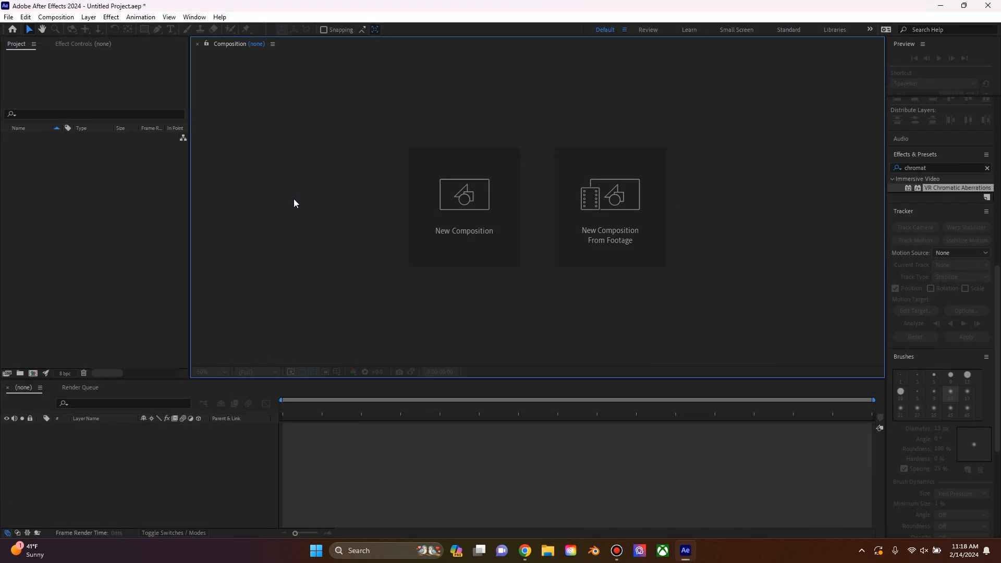
Step: In After Effects, create an HD 1920x1080, 29.97 fps composition and add a full-size black solid named Space
left_click(472, 230)
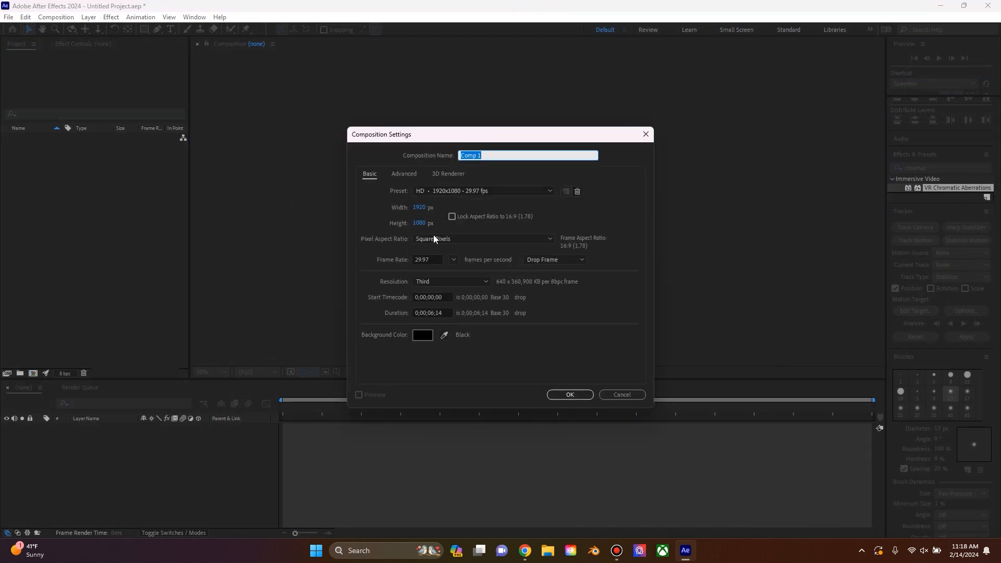
left_click(559, 395)
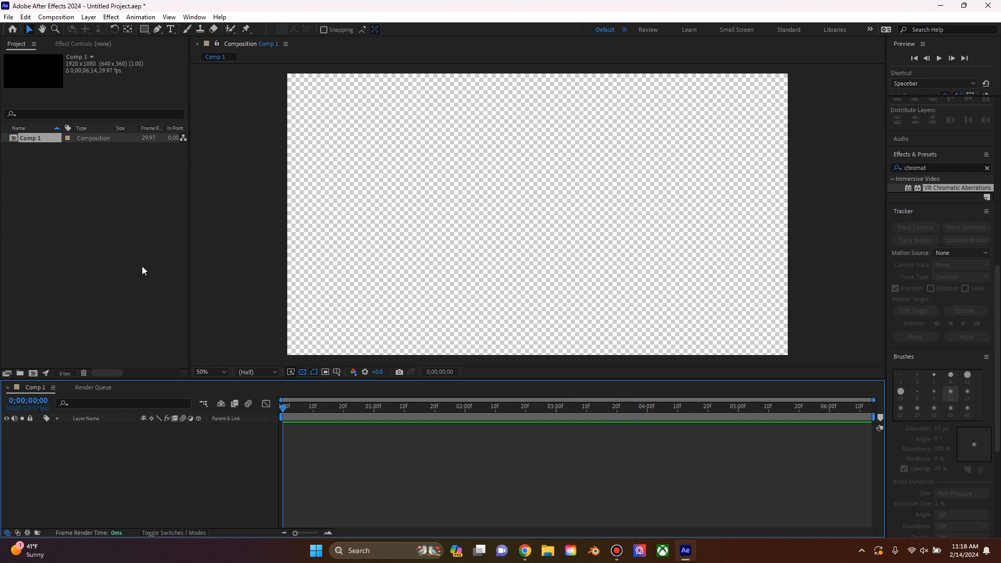
right_click(74, 459)
mouse_move(133, 326)
left_click(243, 355)
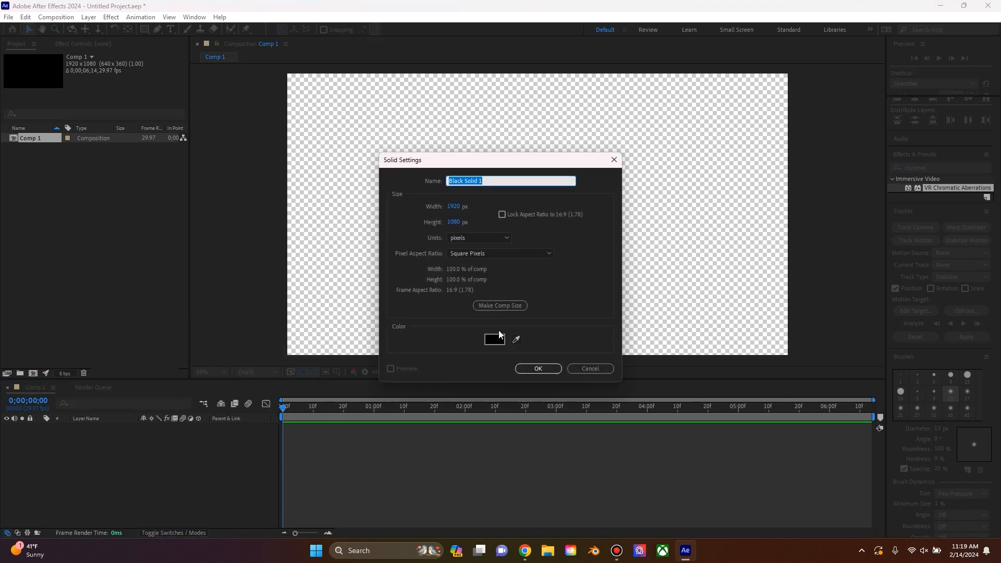
type("Space")
key("Return")
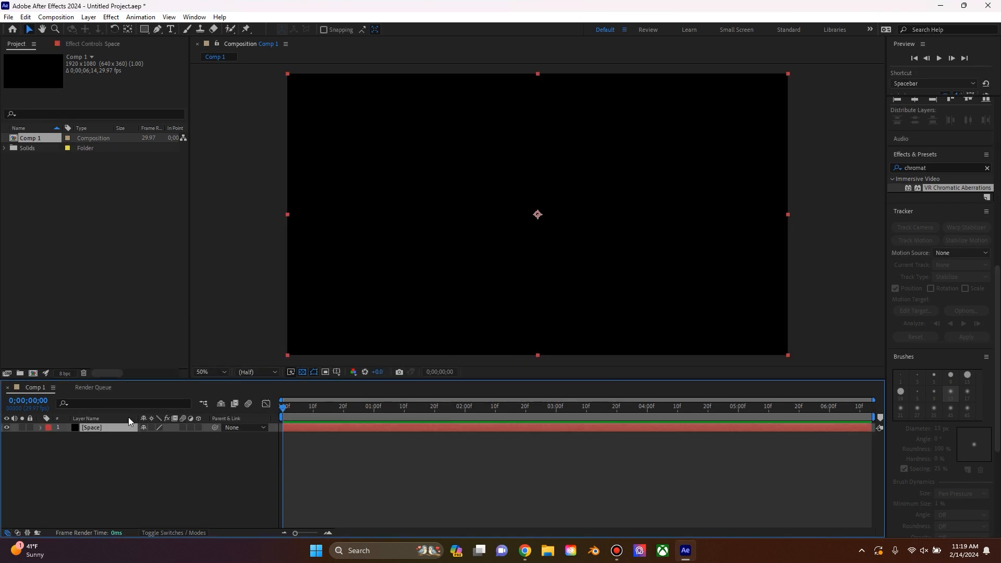
Step: Add a white solid named Stars above the Space layer
right_click(96, 456)
mouse_move(149, 327)
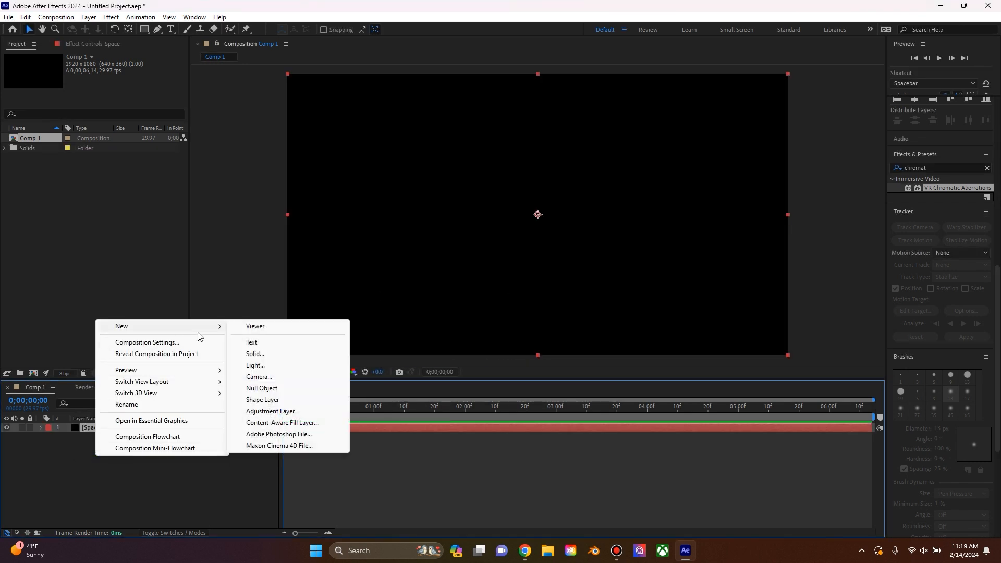
left_click(275, 354)
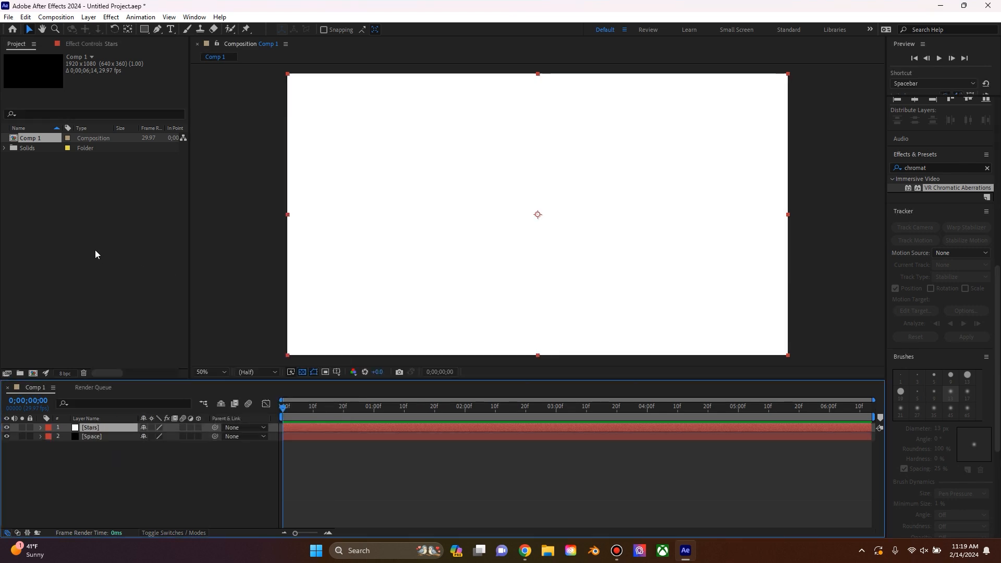
Step: Import the planet 3D model from the Simple3DPlanet folder into the project as footage
right_click(74, 224)
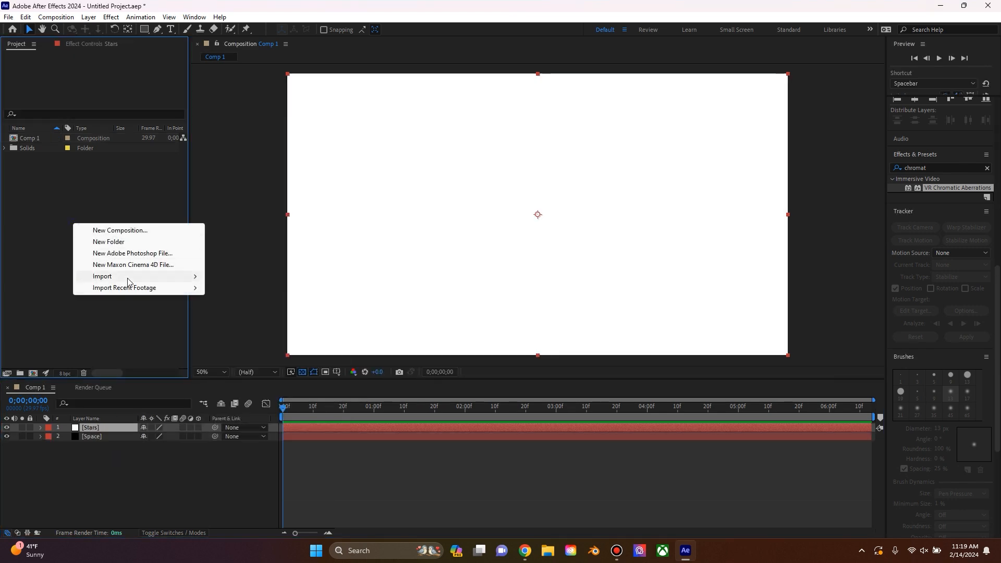
mouse_move(128, 281)
left_click(258, 280)
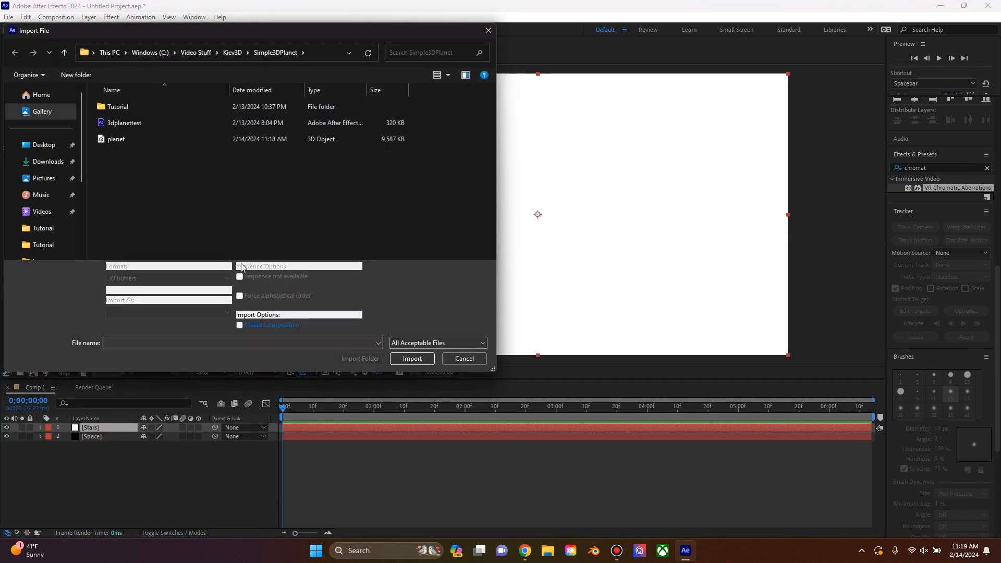
left_click(143, 139)
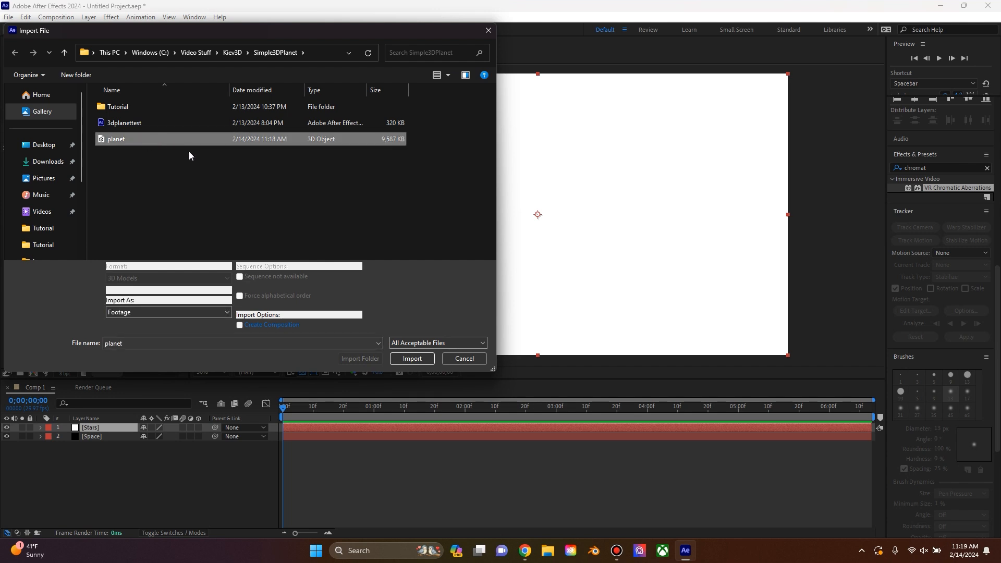
left_click(412, 359)
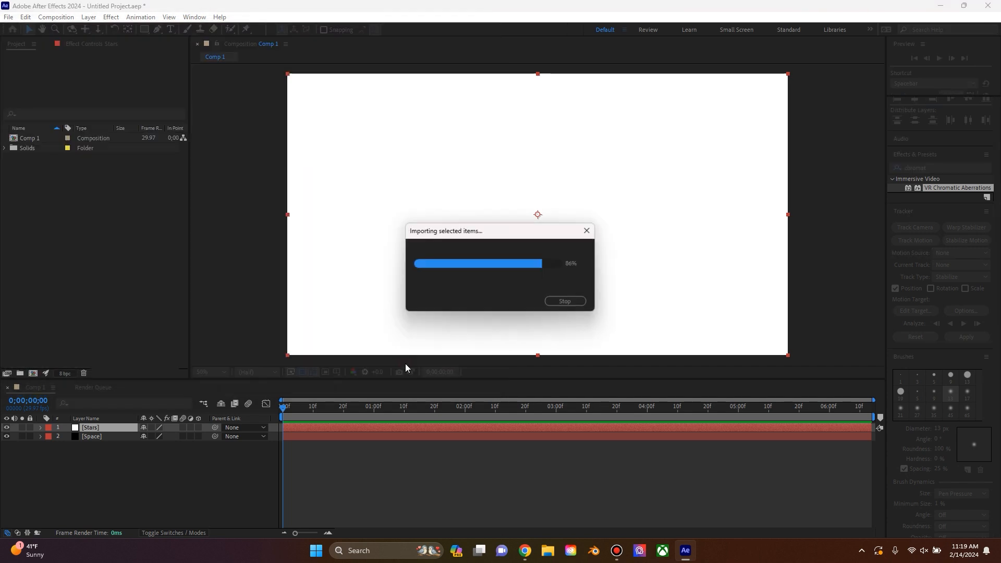
Step: Find the CC Ball Action effect and apply it to the Stars layer
left_click(97, 430)
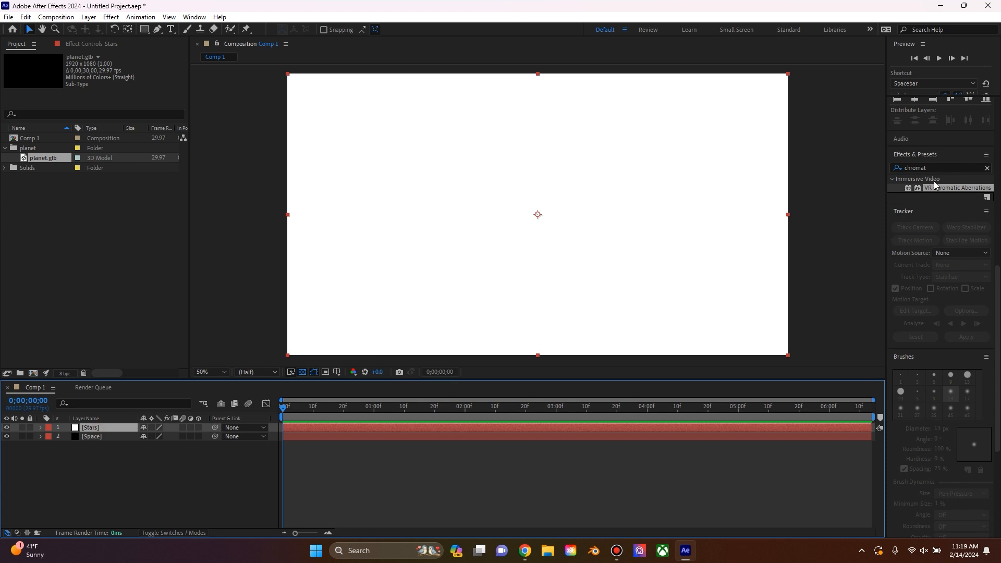
left_click(943, 167)
type("cc bal")
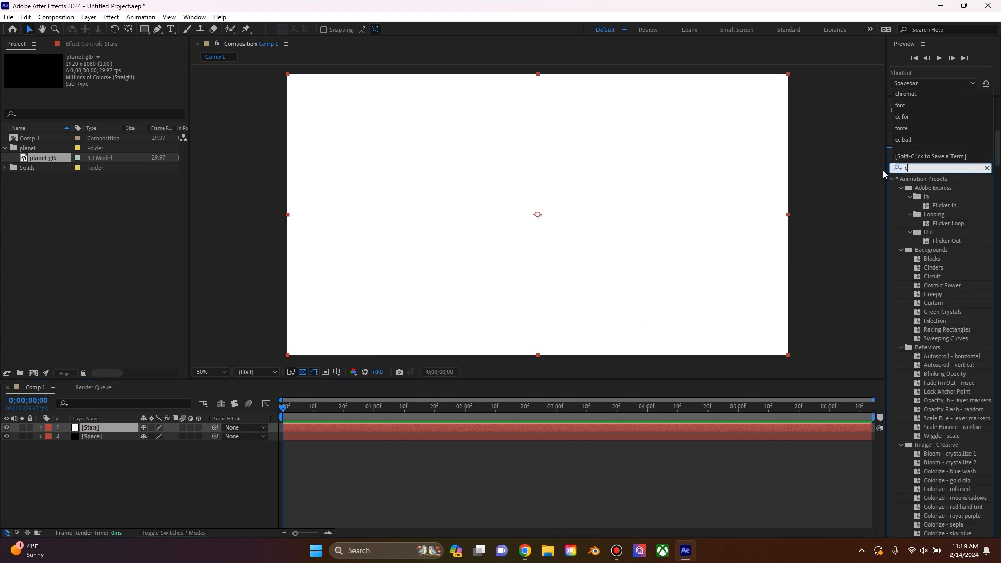
left_click_drag(918, 187, 99, 428)
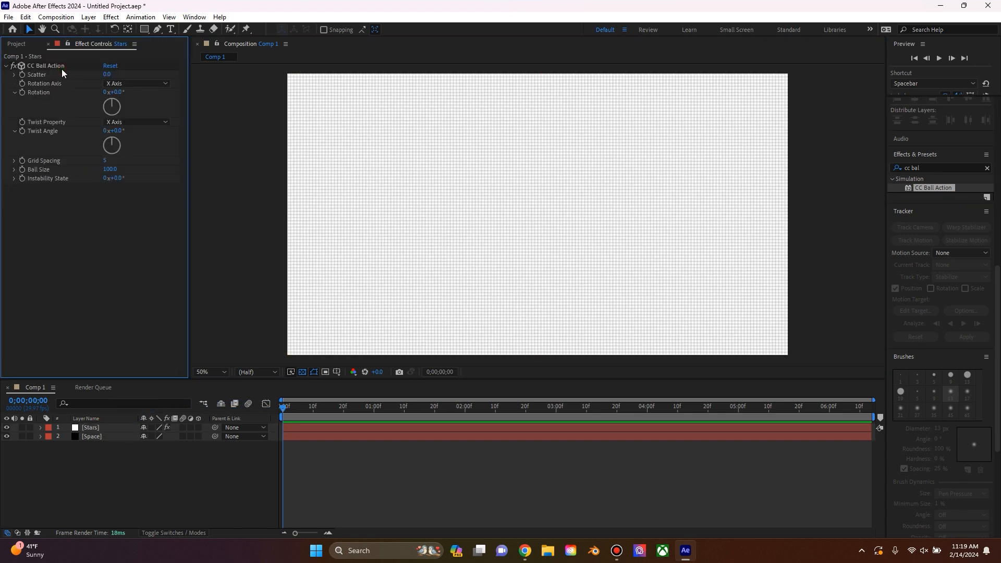
left_click(62, 68)
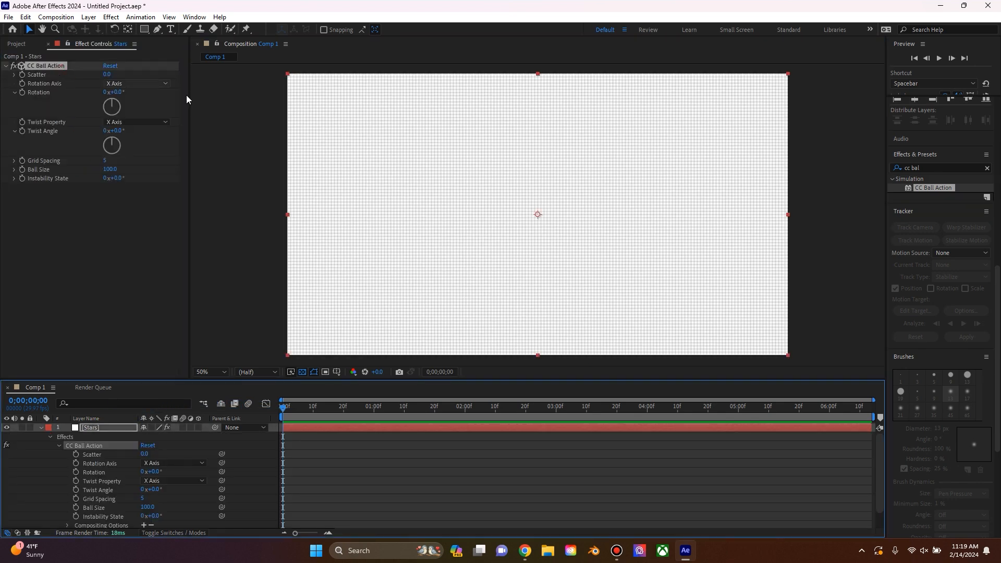
left_click(41, 428)
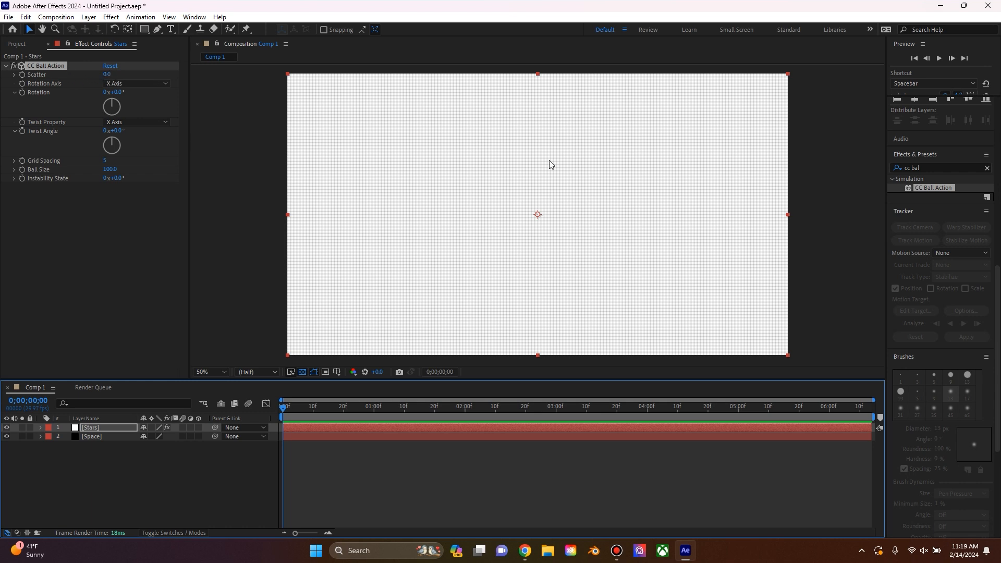
Step: Set CC Ball Action on the Stars layer to scatter 700, grid spacing 15 and ball size 5
left_click(108, 74)
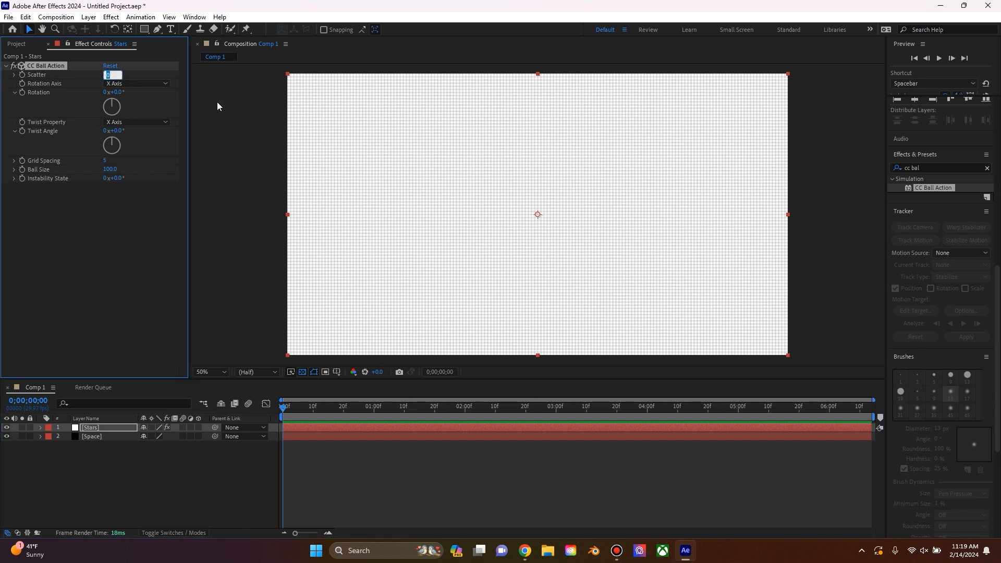
type("700")
key("Return")
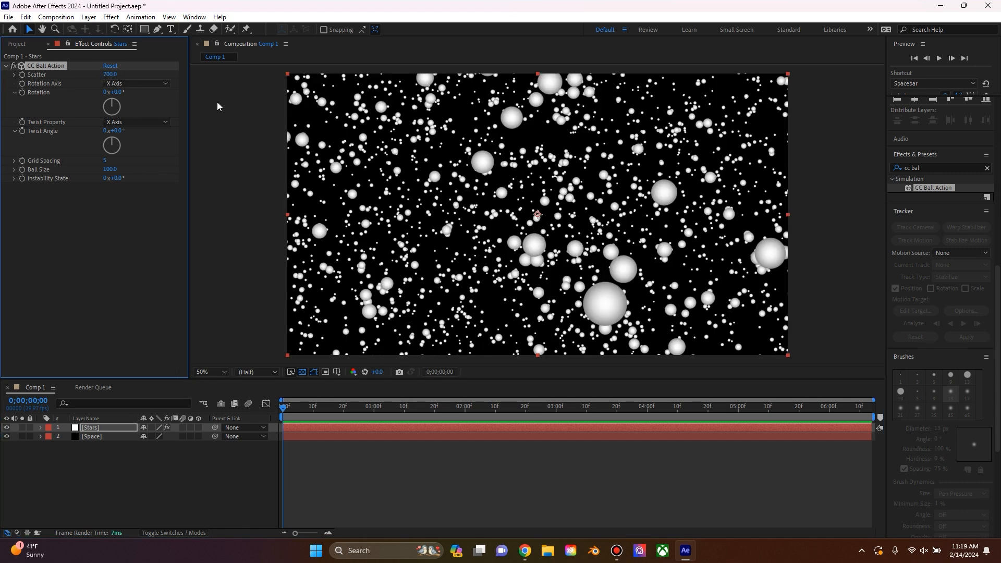
left_click(104, 161)
type("15")
key("Return")
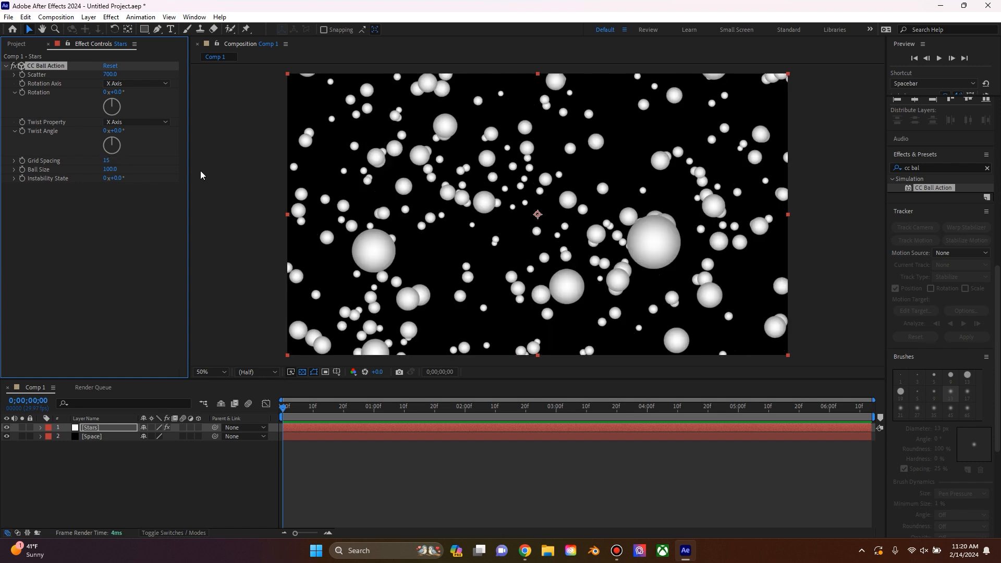
left_click(110, 169)
type("5")
key("Return")
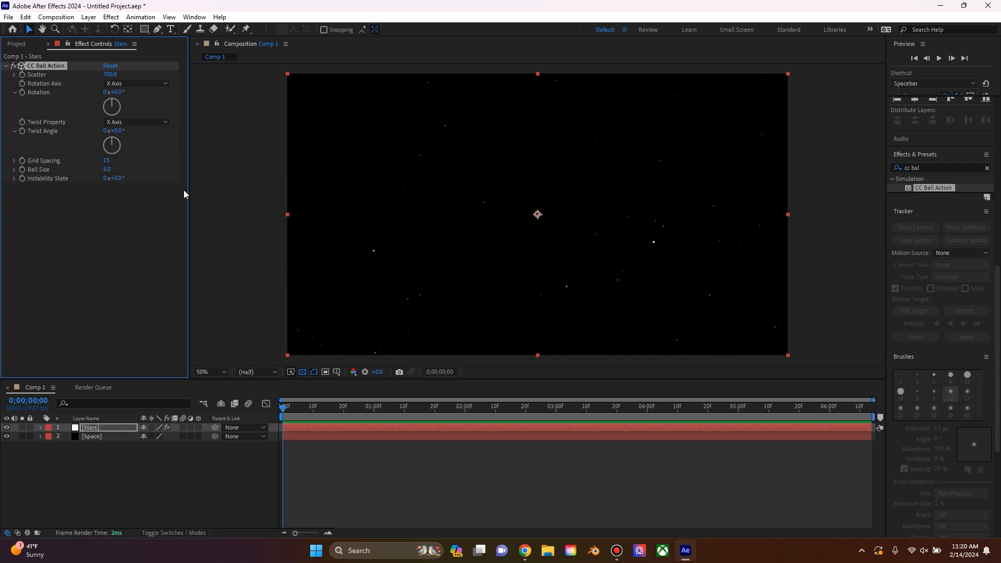
Step: Add a two-node camera with the 50mm preset to the composition
right_click(84, 474)
mouse_move(148, 347)
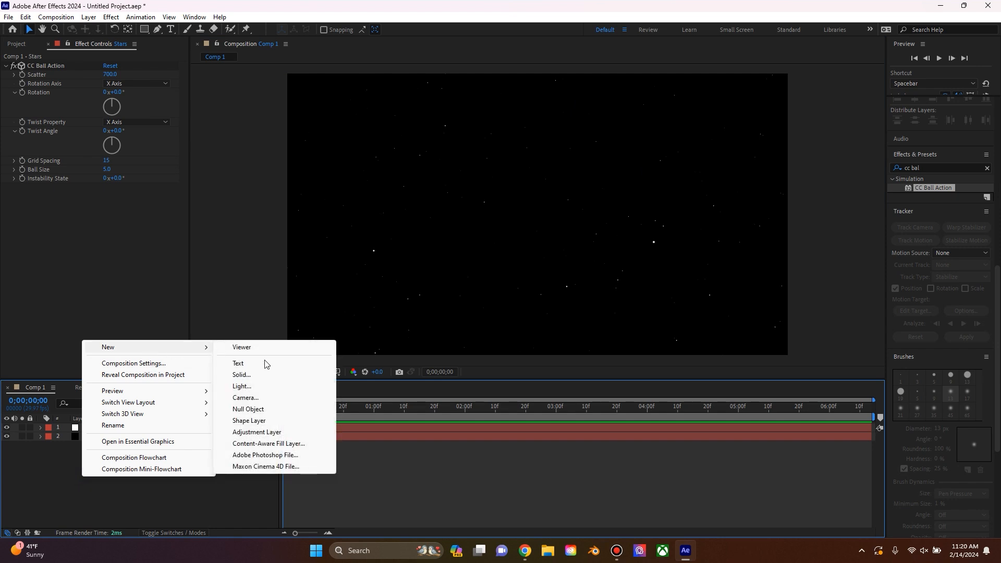
left_click(259, 400)
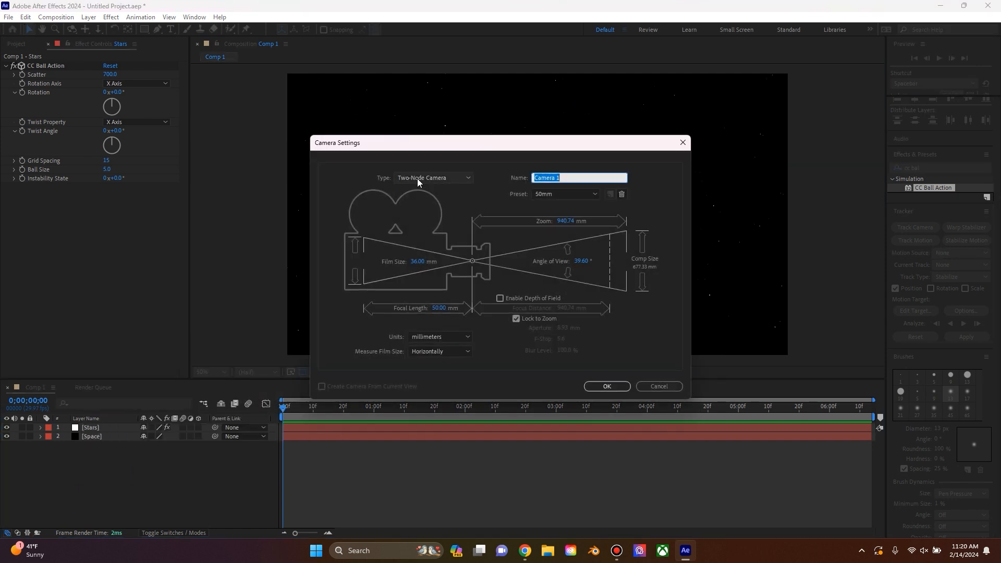
left_click(606, 386)
Step: Create an orbit null for Camera 1
right_click(95, 430)
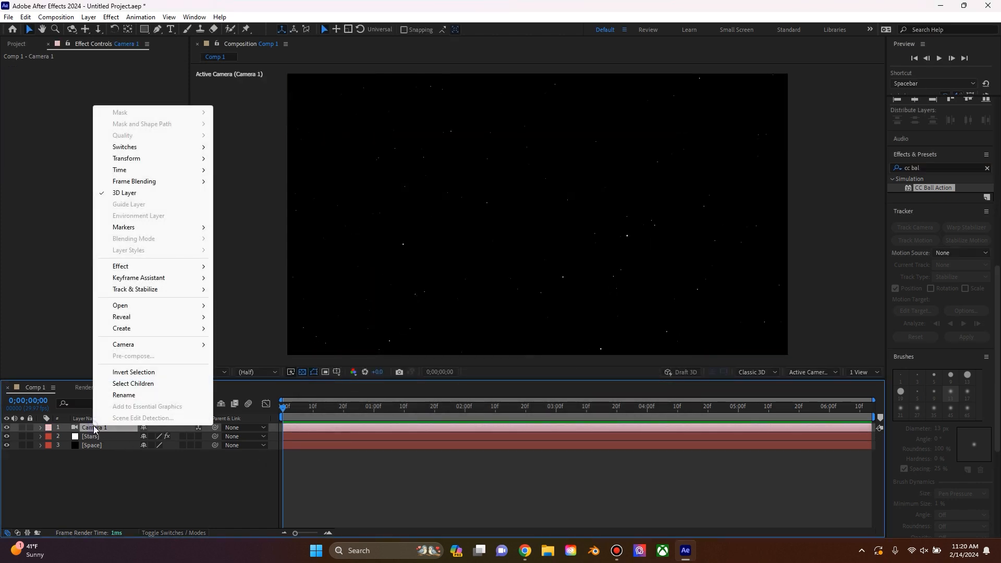
mouse_move(130, 344)
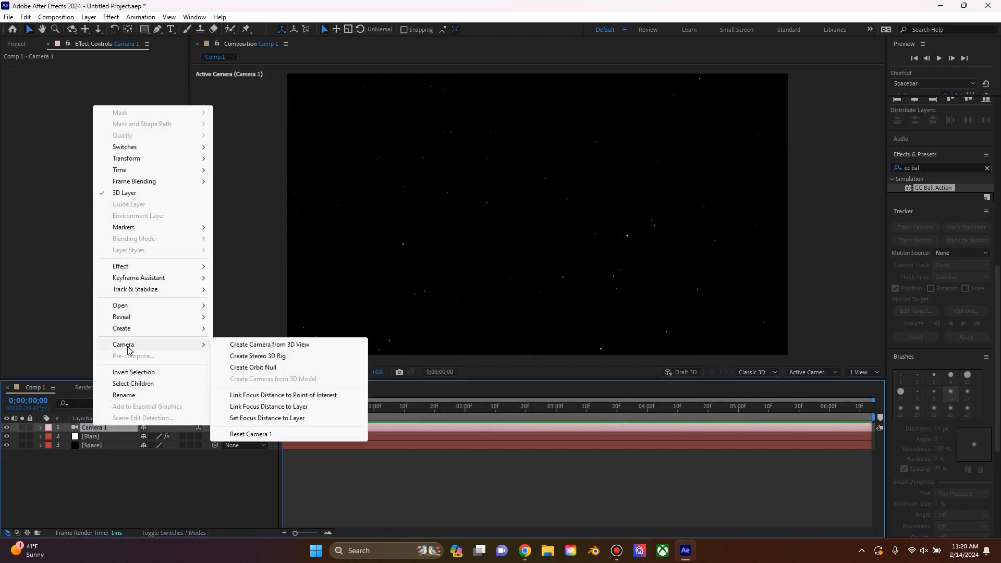
left_click(253, 367)
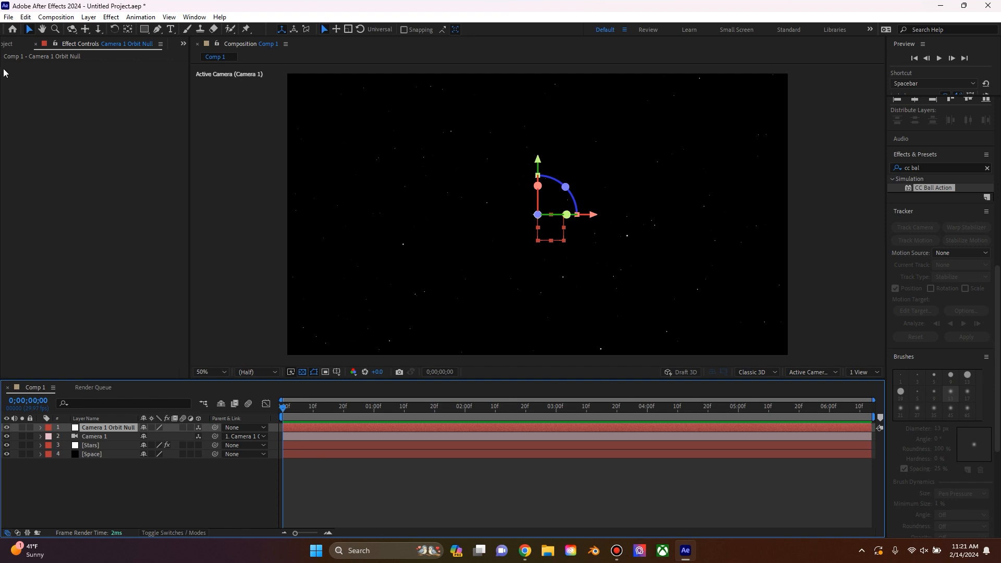
Step: Add planet.glb as the top layer of the composition with the default model settings, keeping the Advanced 3D renderer
left_click(8, 45)
left_click_drag(43, 163, 108, 427)
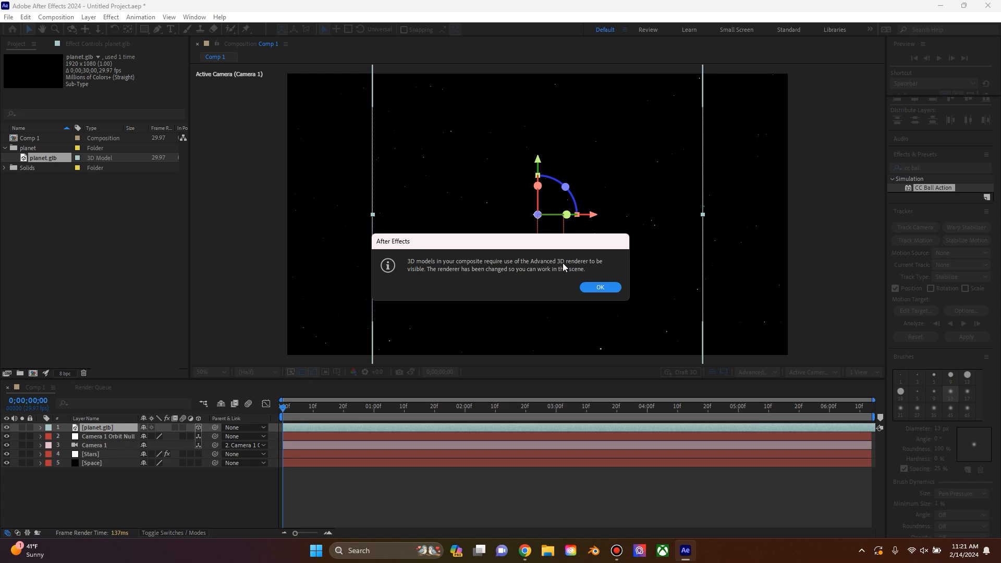
left_click(592, 289)
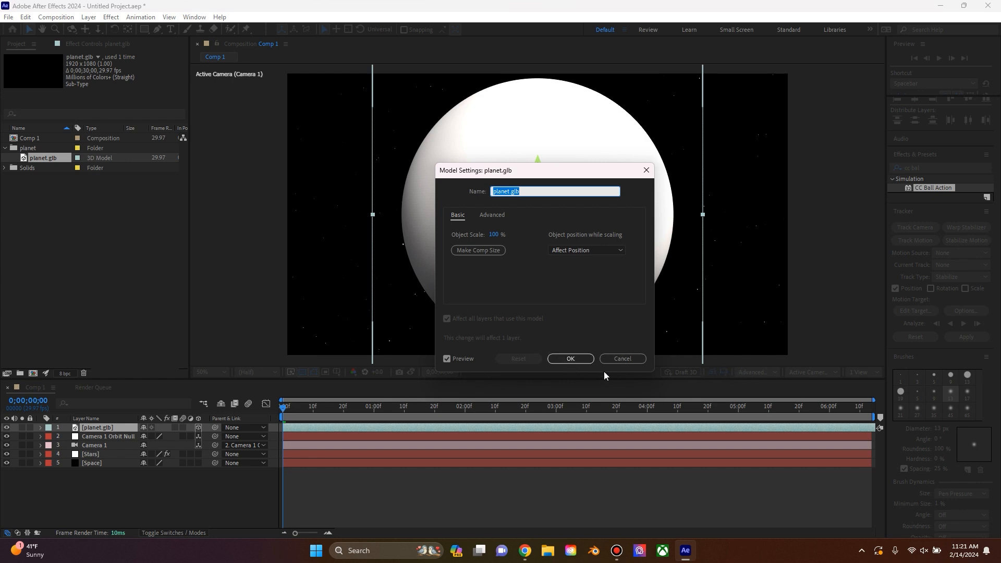
left_click(574, 359)
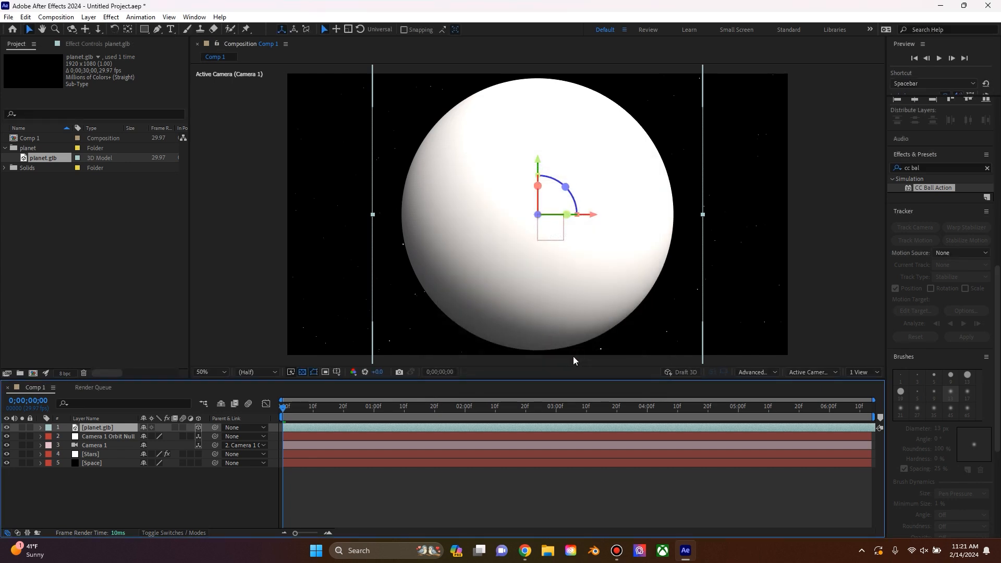
left_click(762, 371)
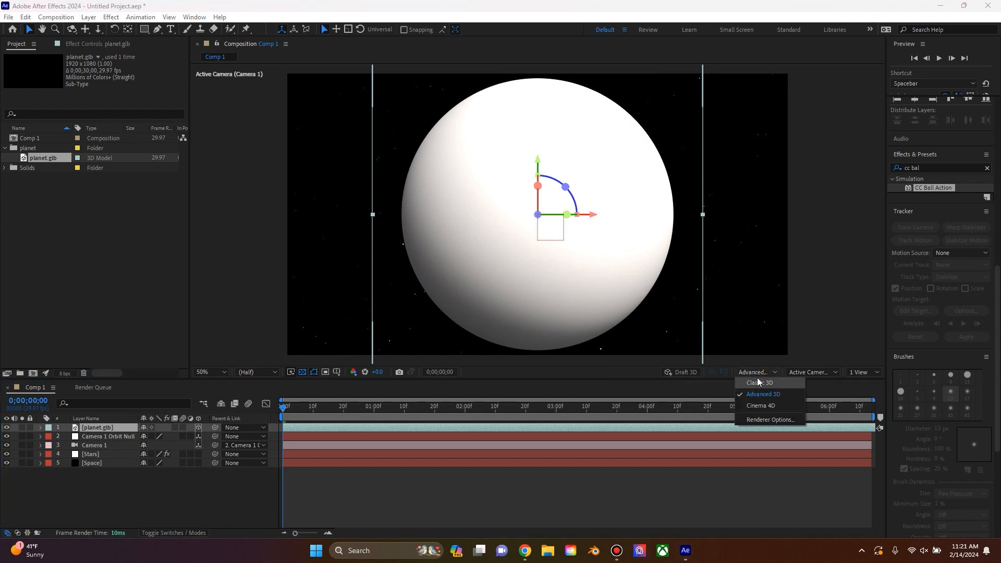
left_click(754, 373)
left_click(761, 374)
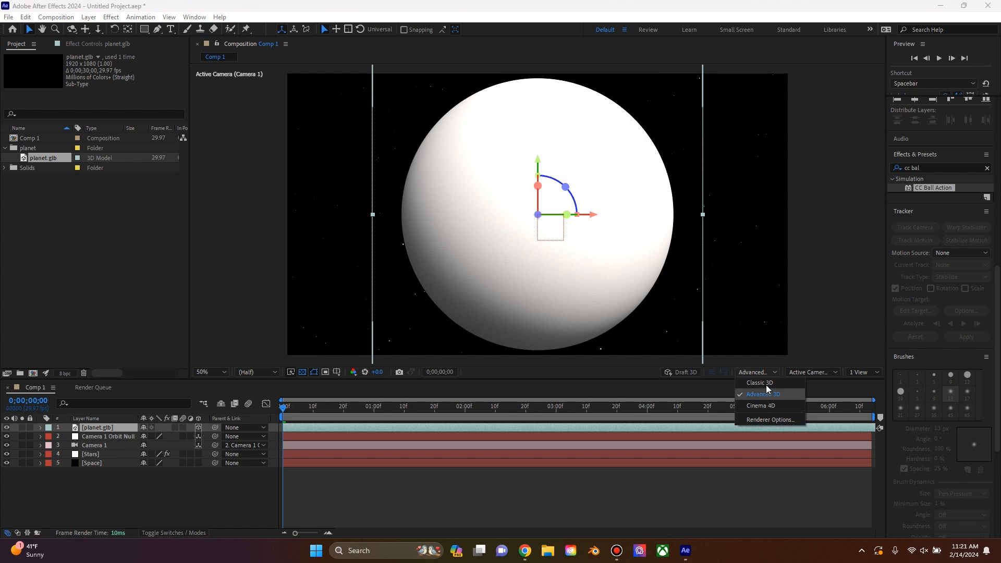
left_click(752, 374)
Step: Scale the planet.glb layer down to 43%
left_click(107, 428)
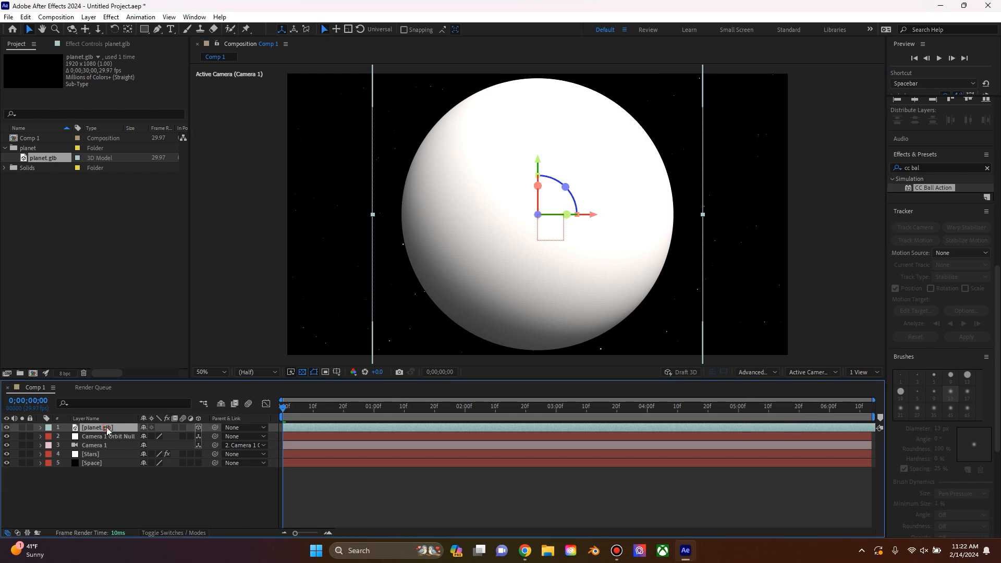
key("s")
left_click_drag(156, 436, 128, 438)
Step: Keyframe the camera orbit null's Y Rotation from 0° at the start to 69° at 4 seconds, and preview the motion
left_click(115, 446)
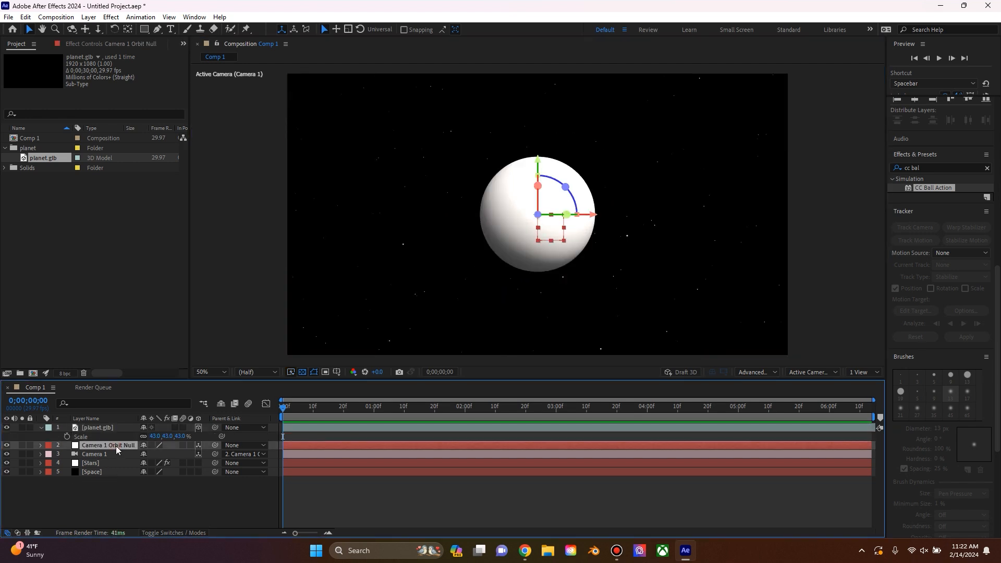
key("r")
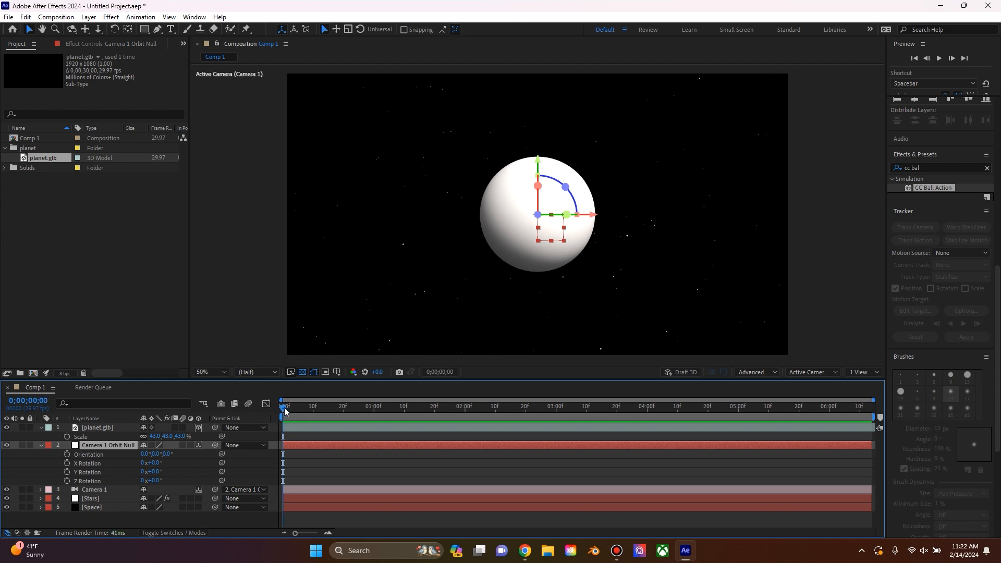
left_click(67, 472)
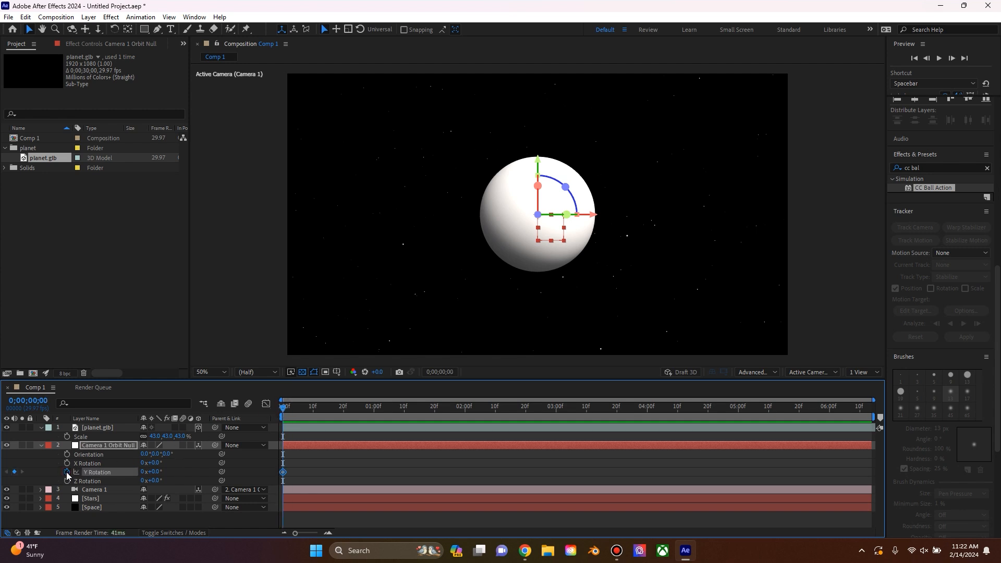
left_click_drag(311, 409, 647, 409)
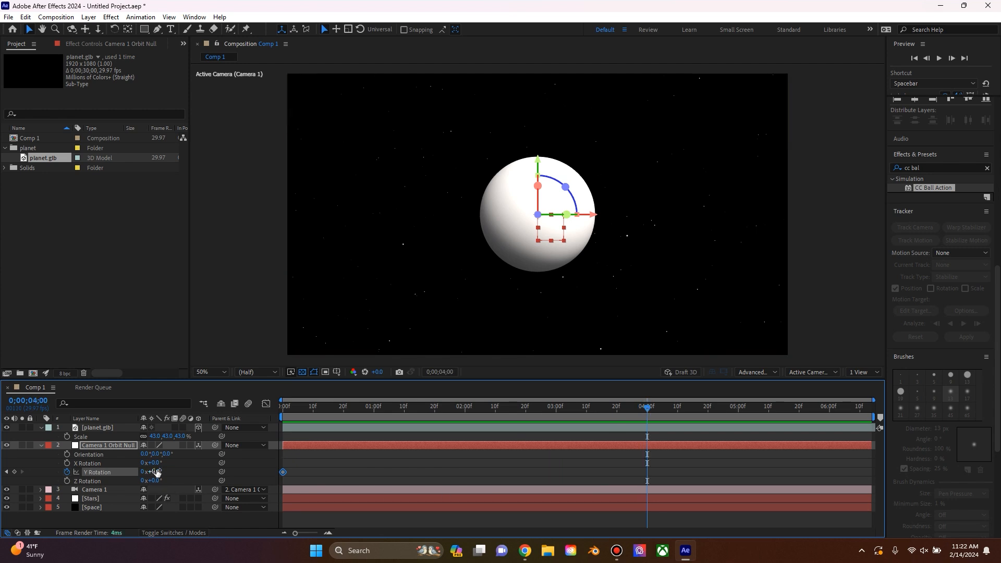
left_click_drag(154, 472, 185, 467)
left_click_drag(553, 408, 282, 407)
key("space")
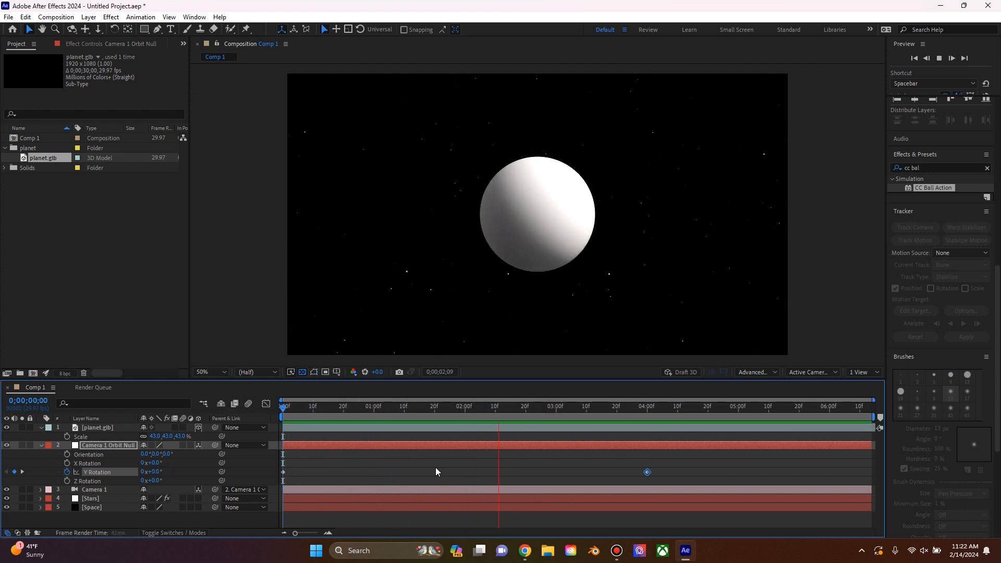
left_click_drag(587, 407, 282, 425)
Step: Apply Easy Ease to both Y Rotation keyframes of the camera orbit null
left_click_drag(688, 461, 282, 484)
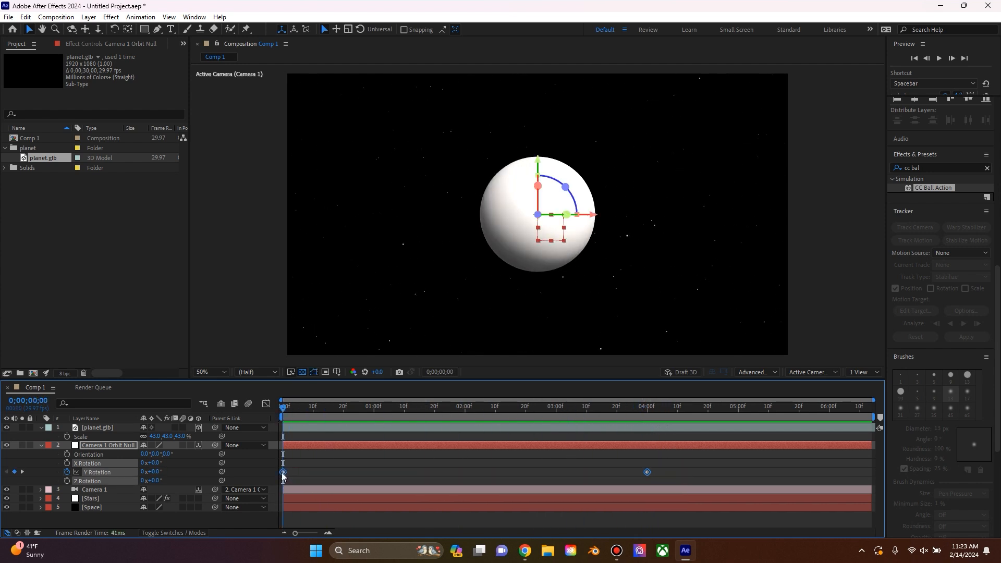
right_click(283, 472)
mouse_move(337, 464)
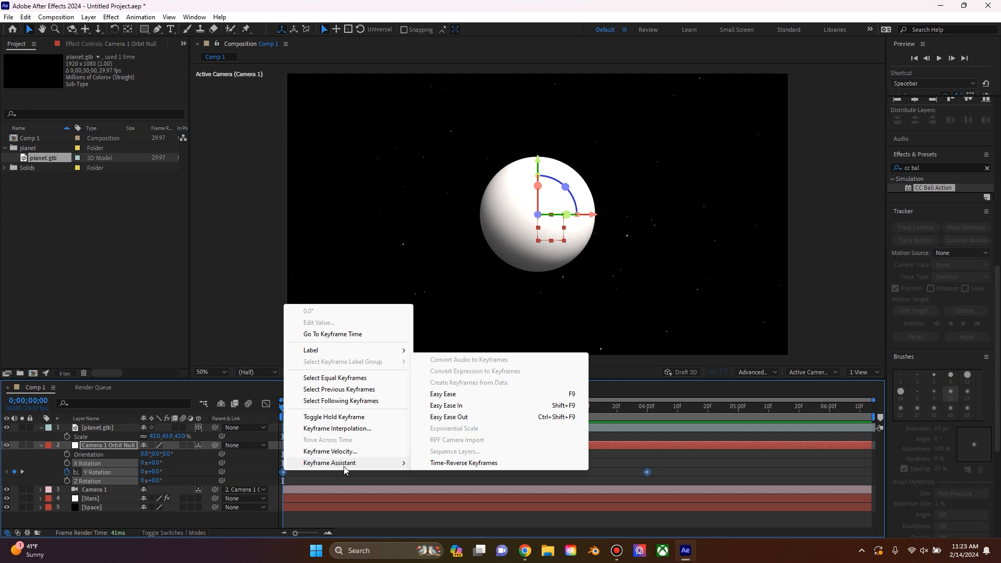
left_click(448, 394)
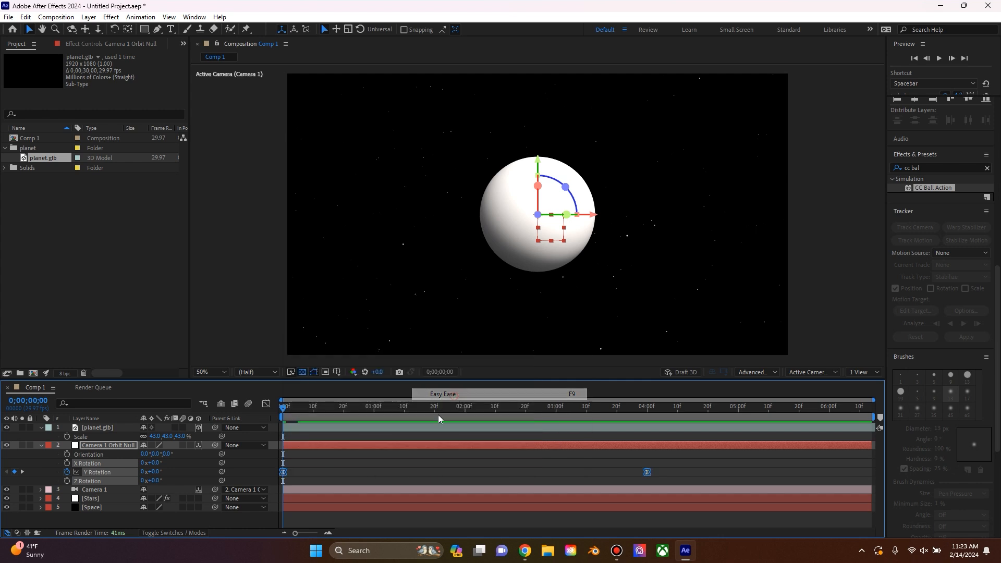
Step: Lengthen the ease into the last Y Rotation keyframe in the speed graph and place that keyframe at about 5 seconds
left_click(267, 405)
left_click(473, 522)
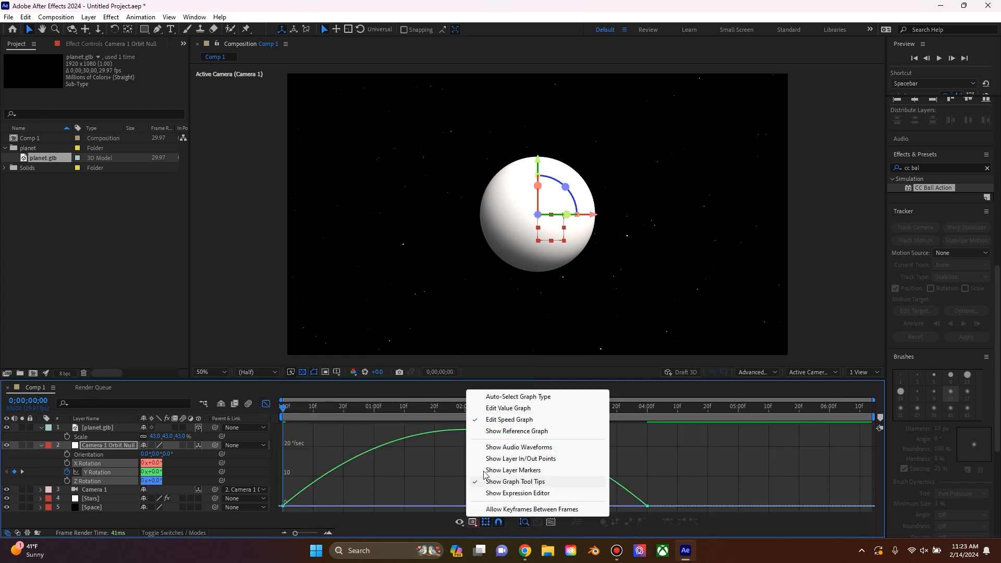
left_click(500, 423)
left_click(646, 505)
left_click_drag(582, 509, 465, 506)
left_click(266, 404)
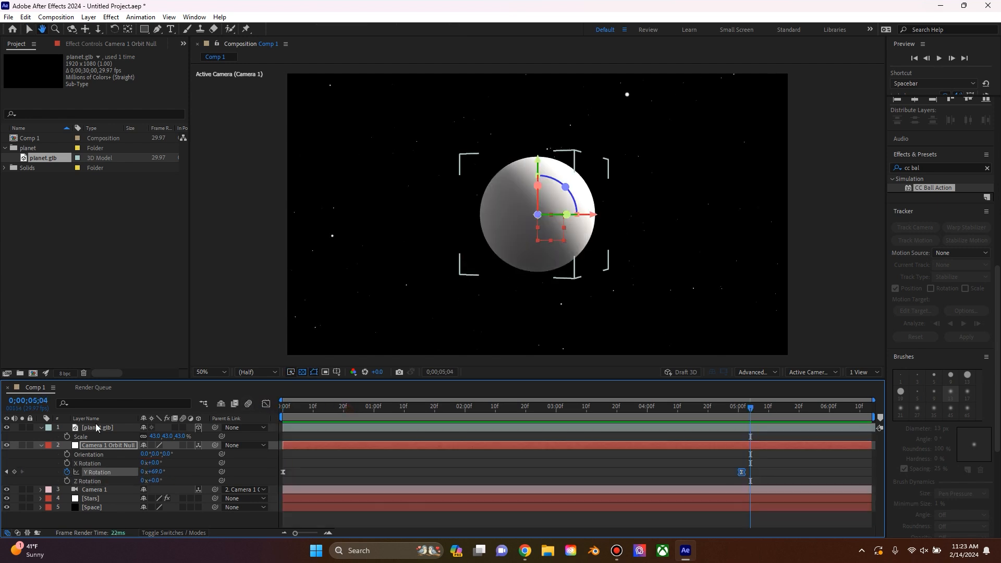
Step: Collapse the expanded properties of the orbit null and planet.glb layers, keeping layer names rather than source names displayed
left_click(99, 428)
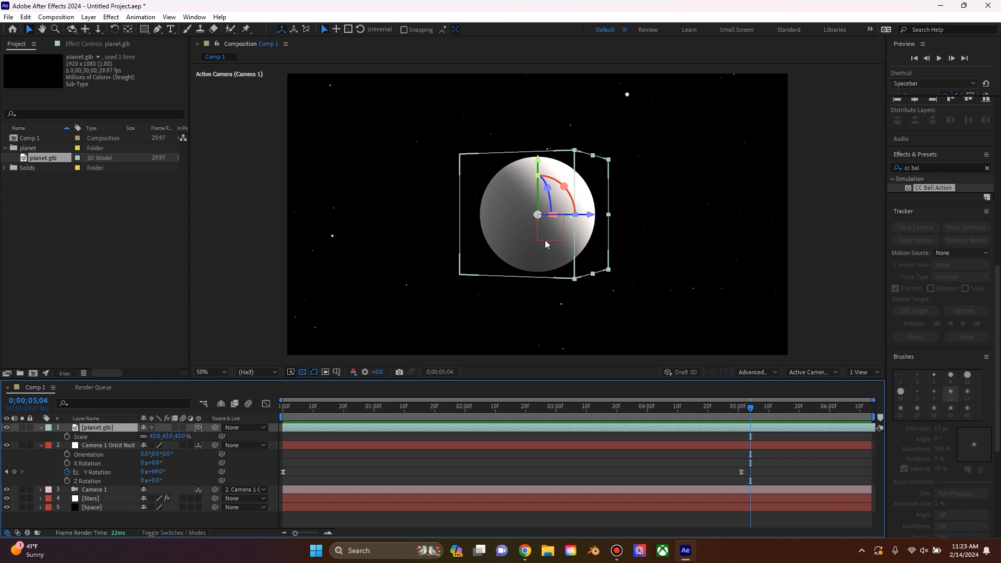
left_click(155, 328)
left_click(41, 446)
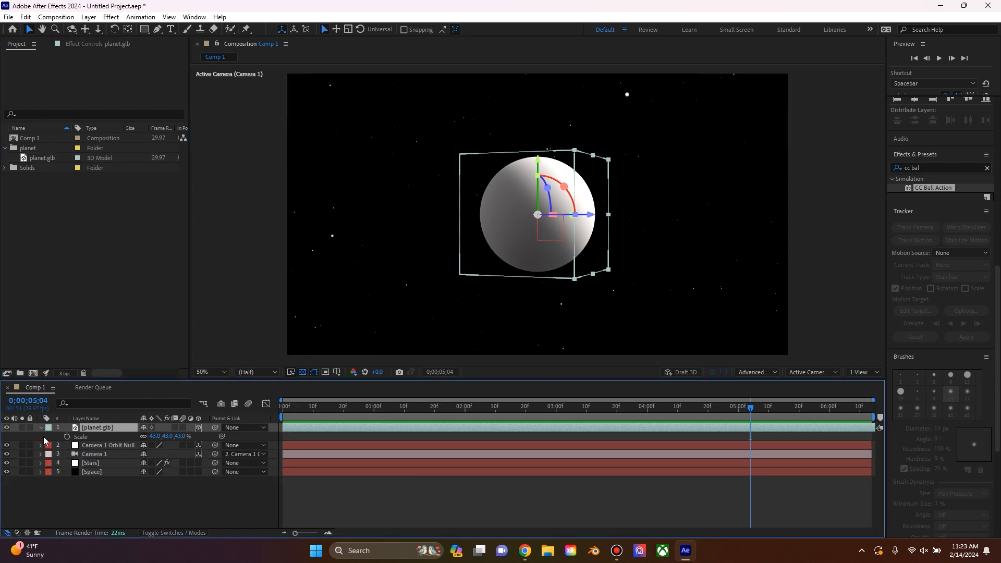
left_click(91, 433)
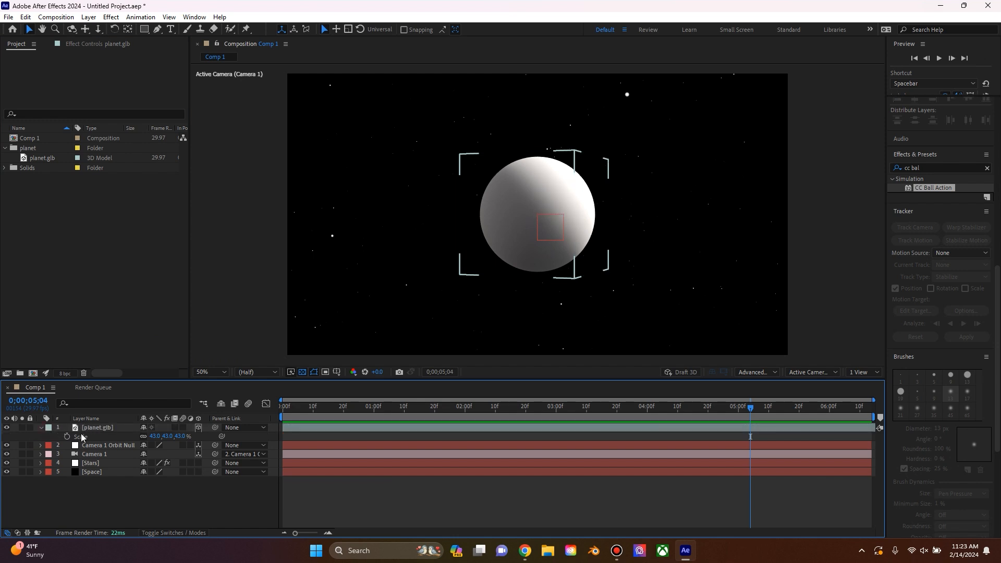
left_click(41, 428)
left_click(86, 418)
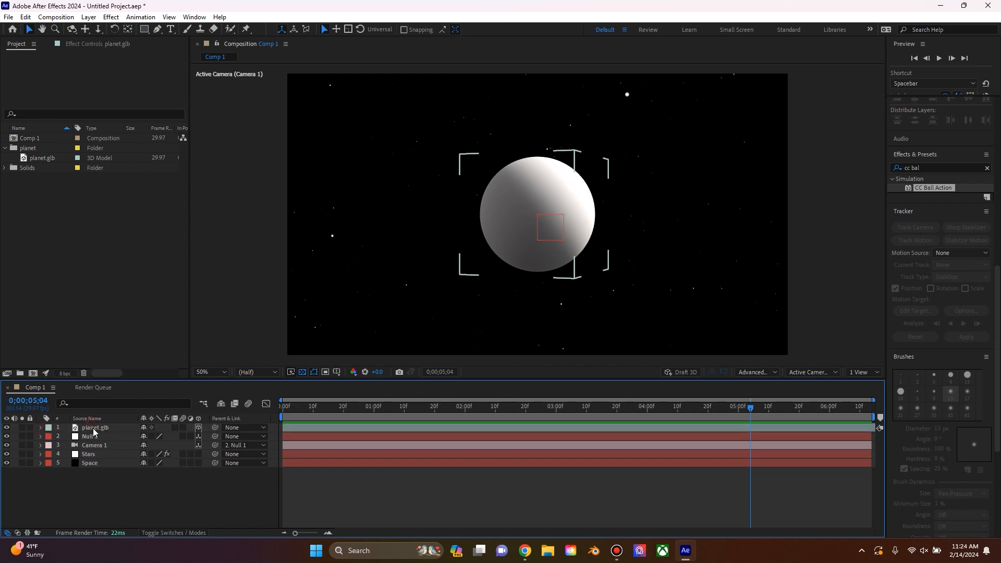
left_click(94, 427)
left_click(89, 419)
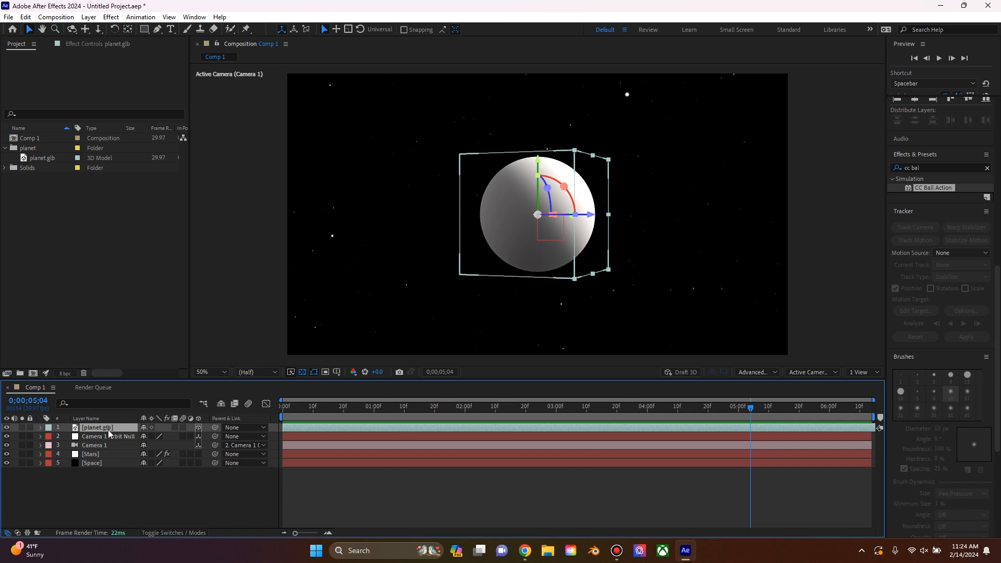
Step: Add an adjustment layer above the planet and rename it Planet Detail
right_click(112, 502)
mouse_move(235, 373)
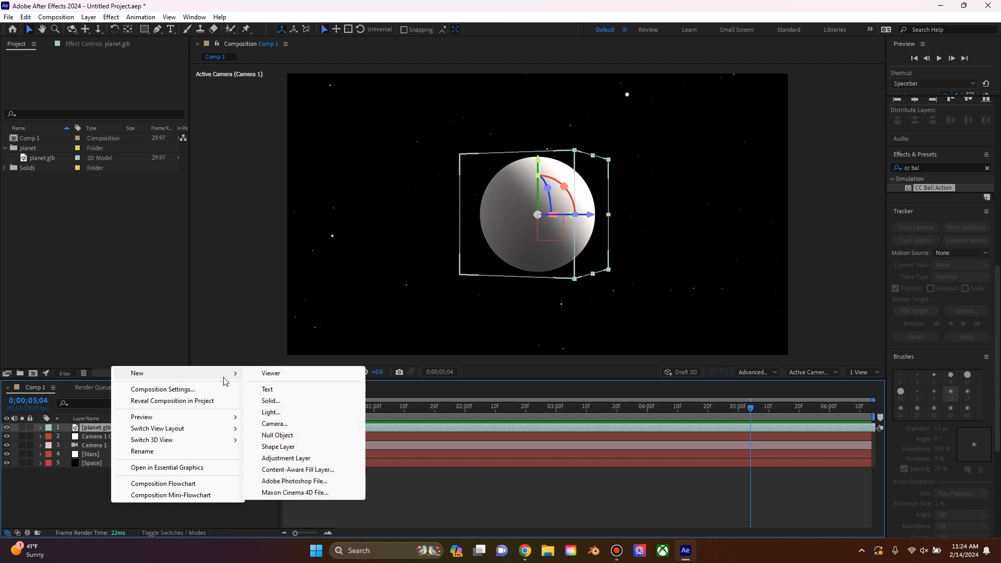
left_click(301, 459)
right_click(113, 429)
left_click(151, 398)
type("Planet Detail")
key("Return")
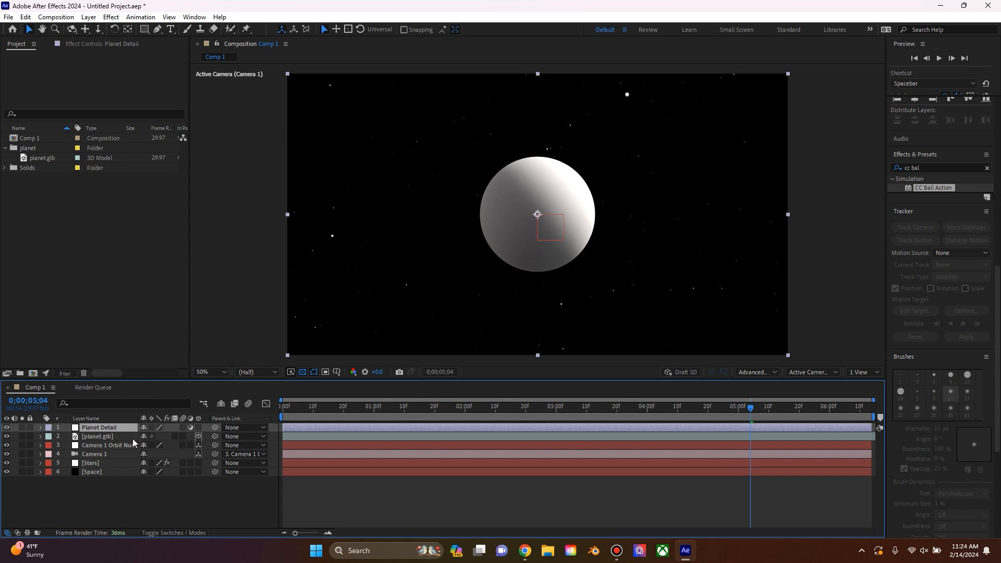
Step: Set planet.glb as the track matte of the Planet Detail layer and switch it from alpha to luma matte
left_click(161, 532)
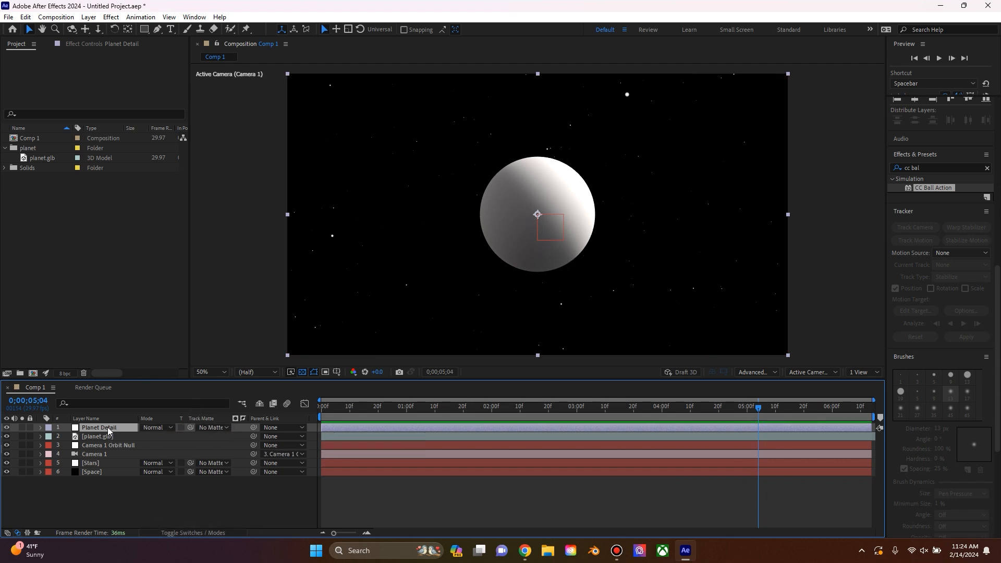
left_click(213, 427)
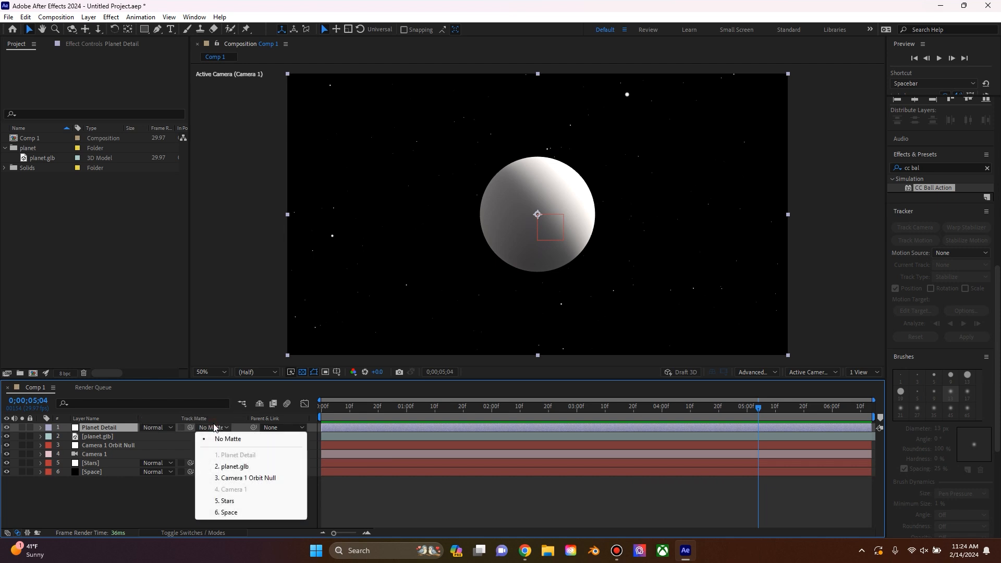
left_click(233, 467)
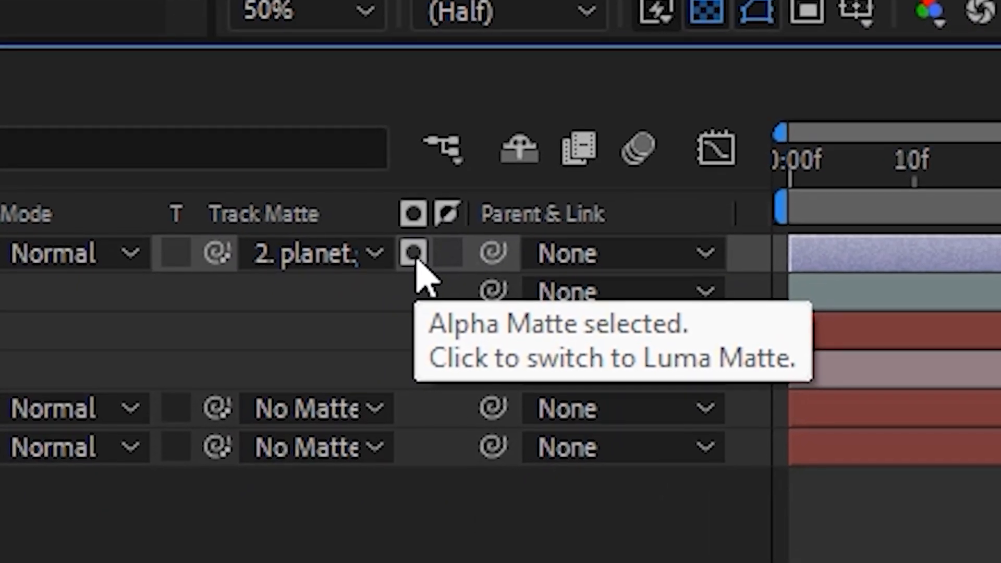
left_click(416, 254)
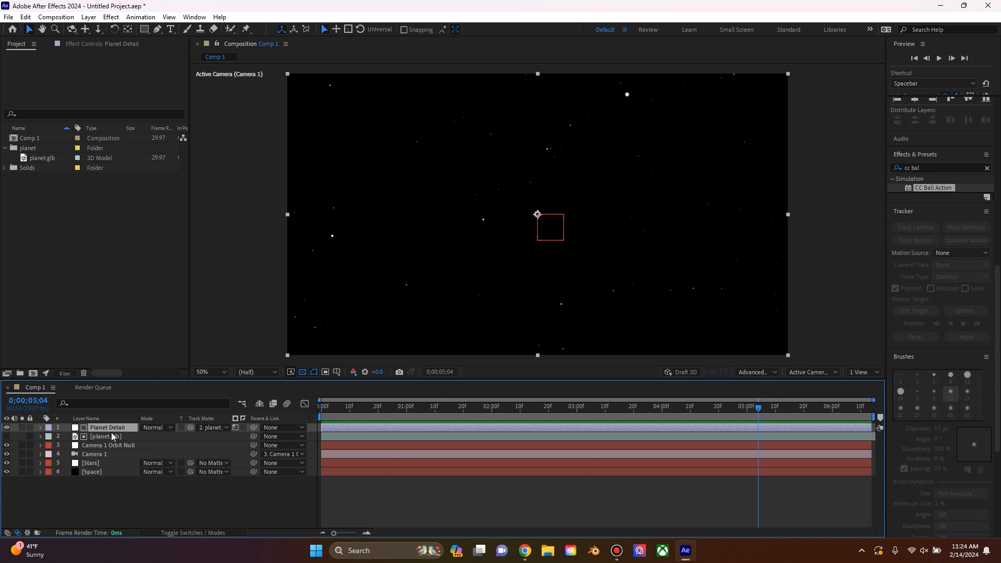
Step: Find the 4-Color Gradient effect and apply it to the Planet Detail layer
left_click(108, 48)
left_click_drag(966, 168, 852, 162)
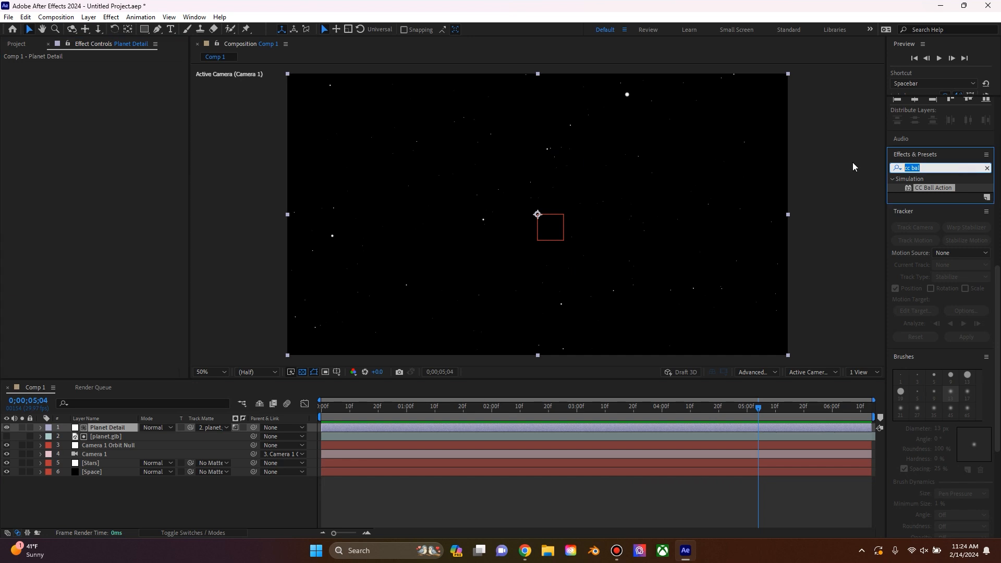
type("gra")
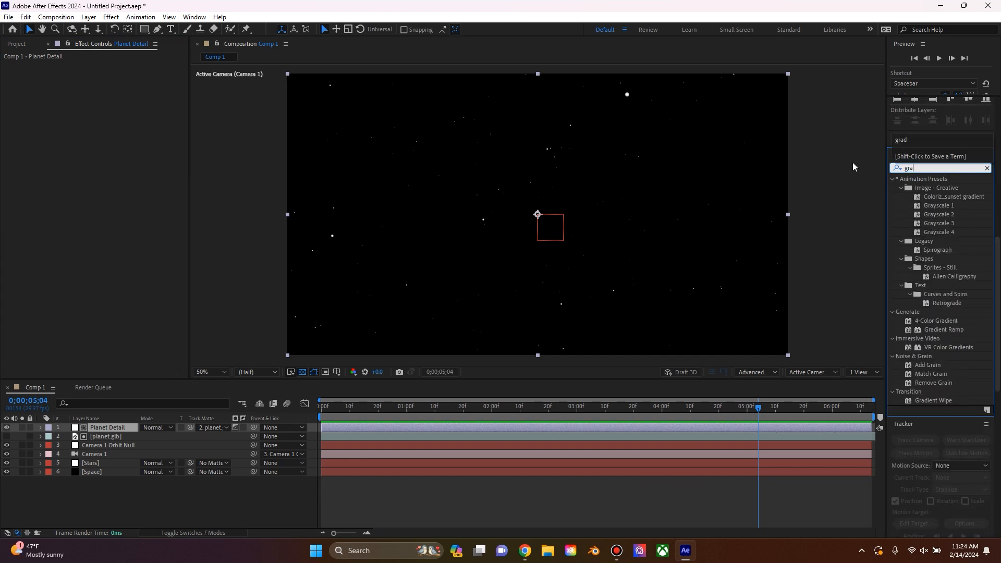
left_click_drag(933, 320, 137, 180)
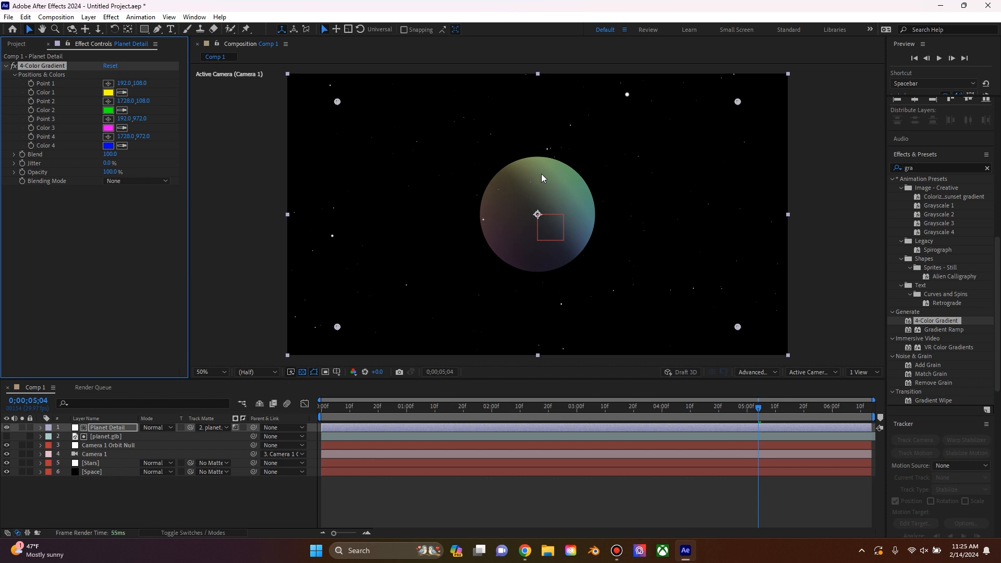
left_click(589, 124)
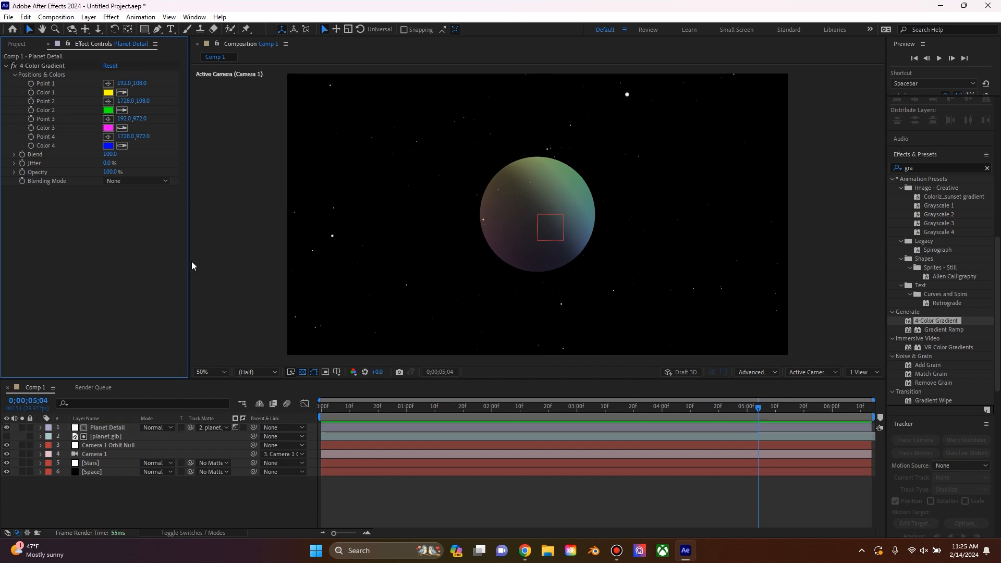
Step: Find the VR Chromatic Aberrations effect and apply it to the Planet Detail layer
left_click(895, 169)
type("chro")
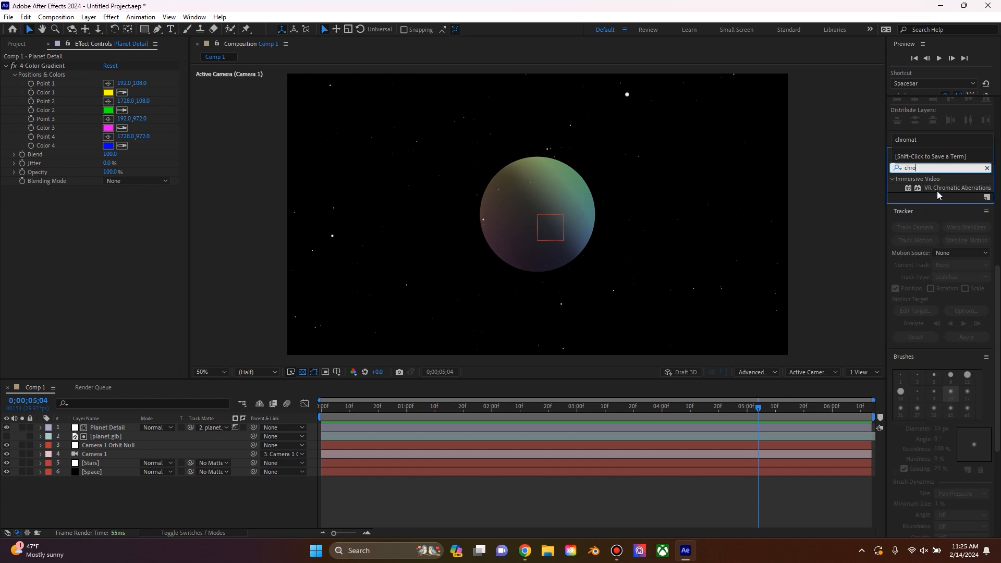
left_click_drag(937, 192, 8, 241)
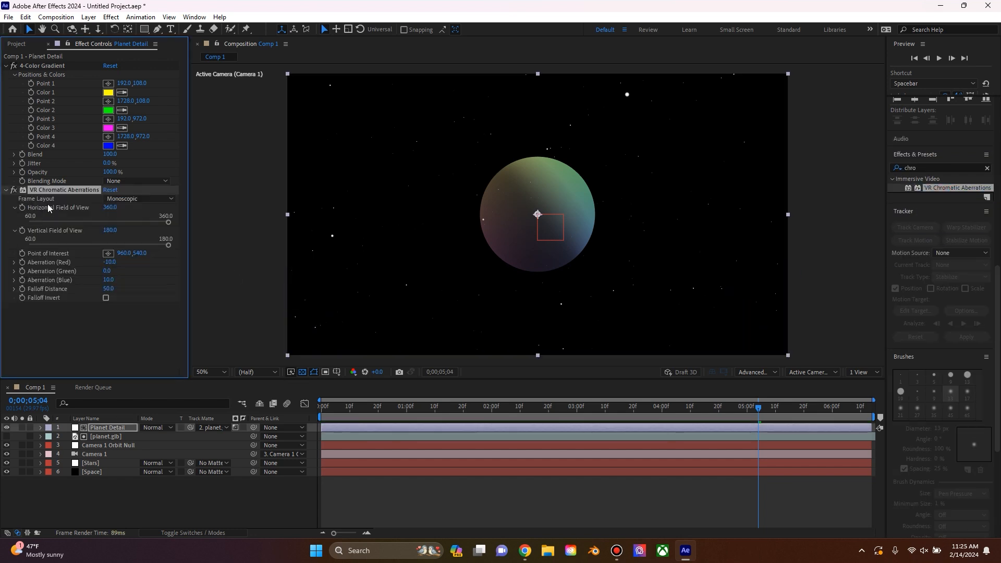
Step: Set the chromatic aberration effect's Aberration (Red) to -100 and its Falloff Distance to 100
left_click(110, 262)
type("-100")
key("Return")
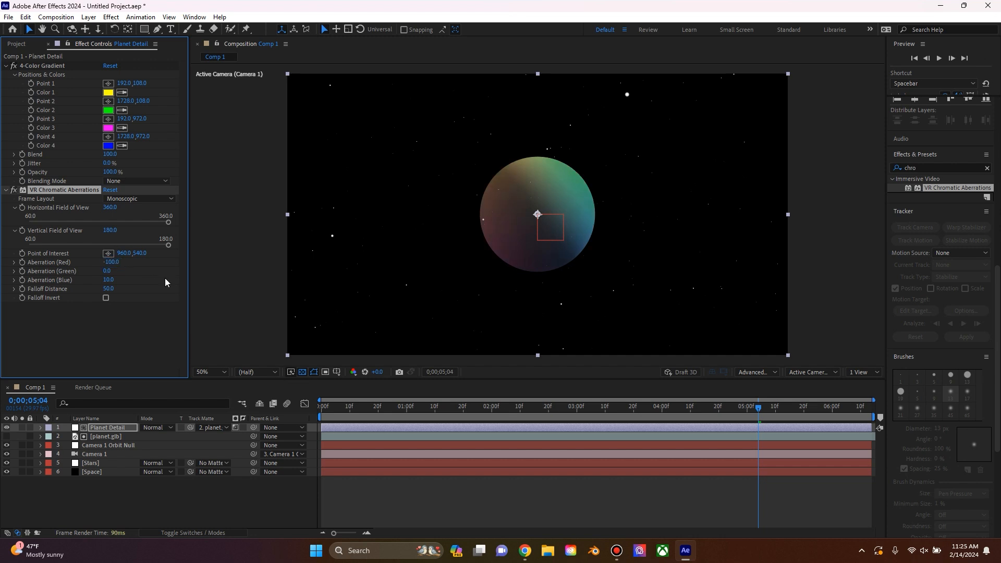
left_click(108, 289)
type("100")
key("Return")
Step: Apply CC Force Motion Blur to the Planet Detail layer and display the layer switches instead of the modes
left_click(929, 168)
type("for")
left_click_drag(947, 331, 109, 315)
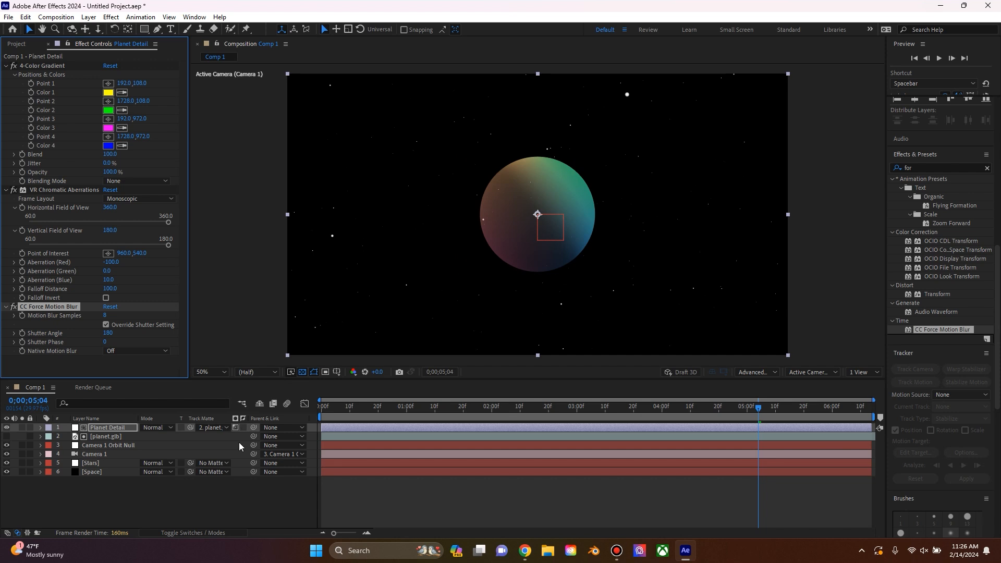
left_click(202, 532)
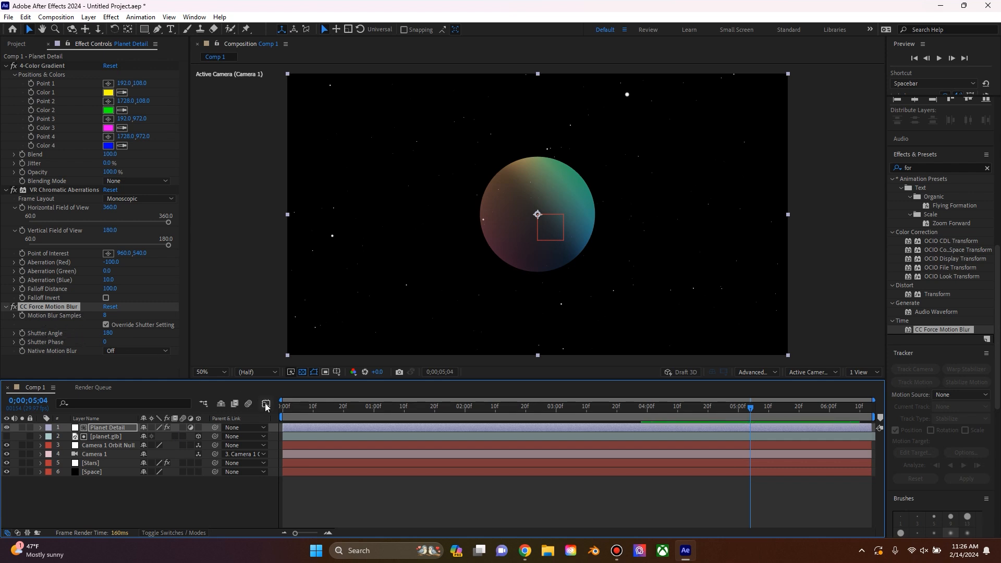
Step: Preview the composition from its first frame to check the coloured planet
left_click_drag(303, 409, 271, 417)
key("space")
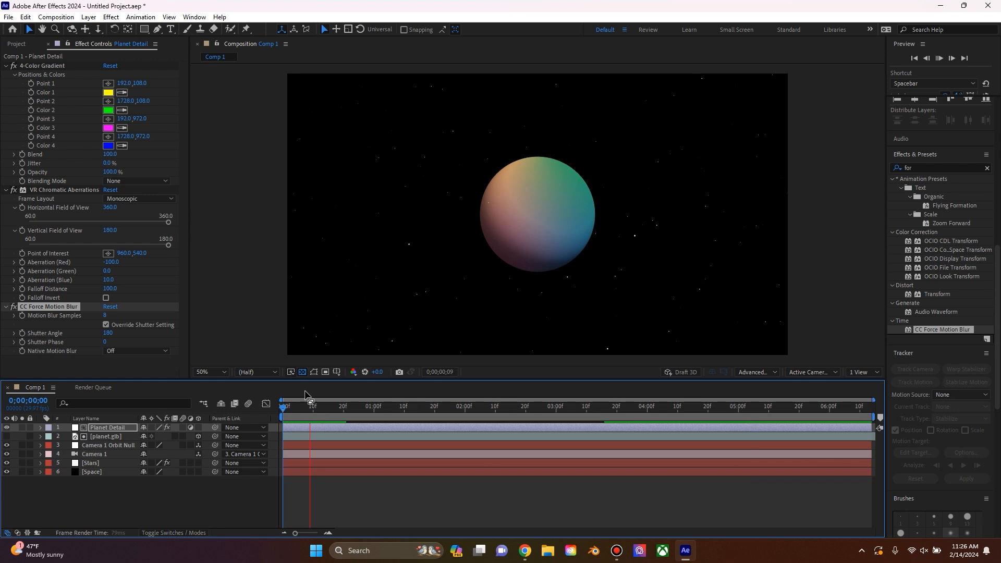
key("space")
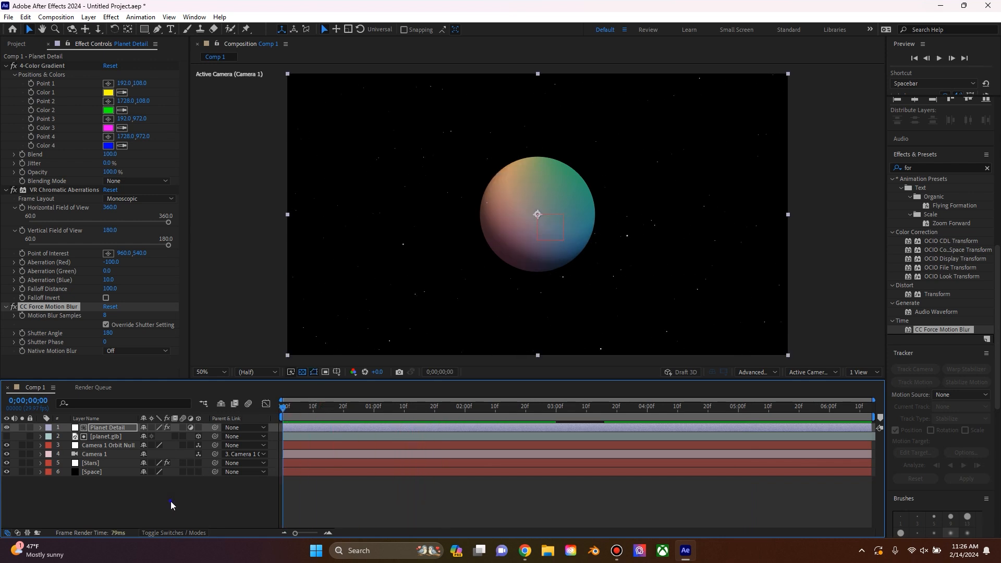
Step: Add a white spot light with 100% intensity, a 90° cone angle and 50% cone feather
right_click(172, 502)
mouse_move(215, 373)
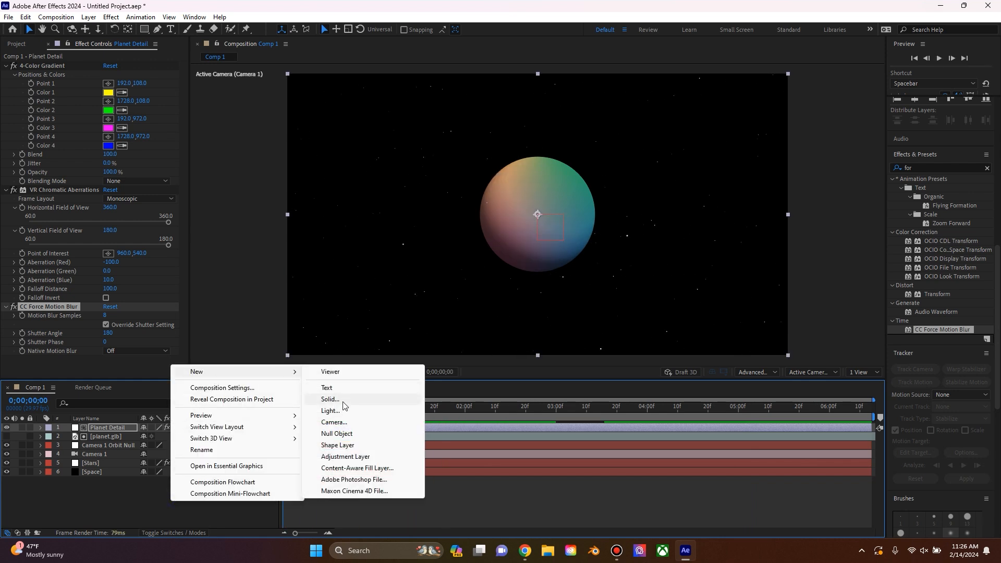
left_click(341, 412)
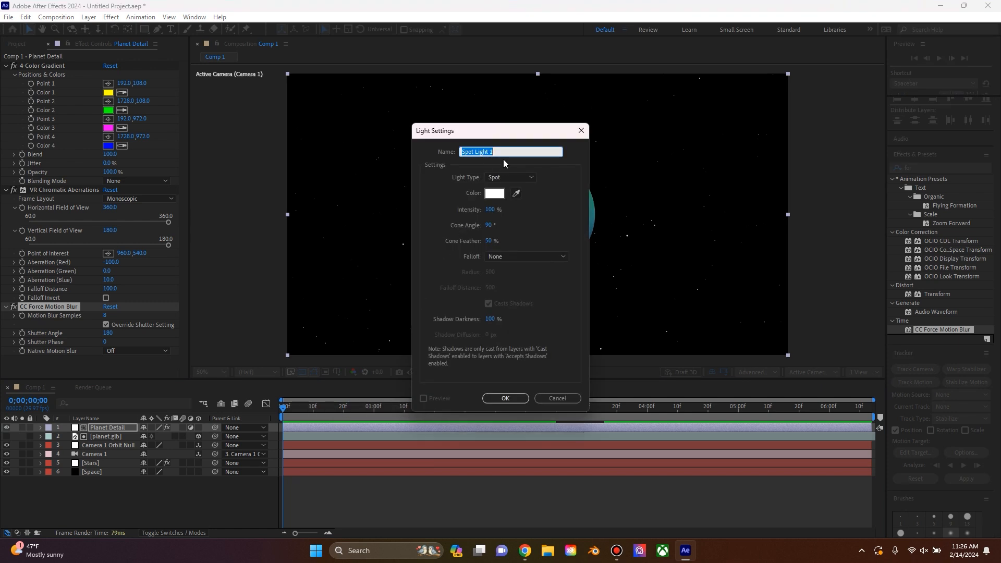
left_click(496, 398)
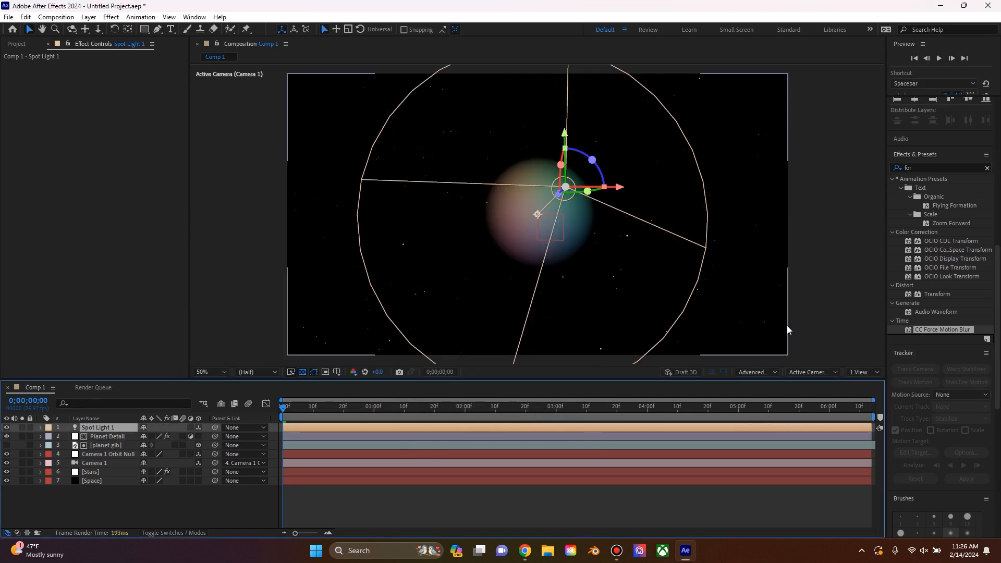
Step: Switch to two views and place the spot light beside the planet at about 107, 598, 697, aimed across it
left_click(865, 373)
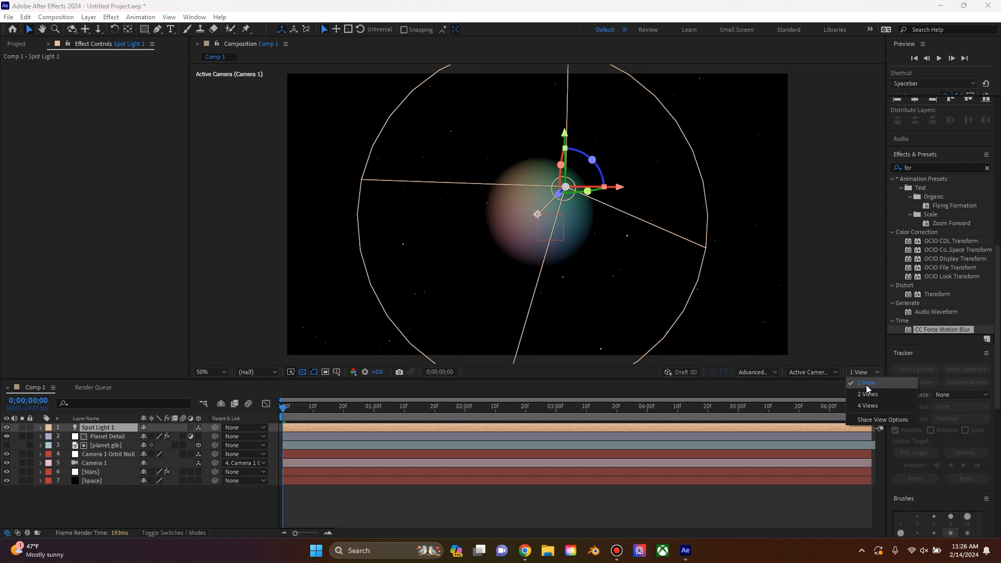
left_click(868, 395)
left_click(98, 30)
left_click_drag(380, 250, 396, 360)
left_click(73, 30)
left_click_drag(286, 159, 321, 184)
scroll(321, 183, "down", 2)
left_click_drag(309, 407, 242, 450)
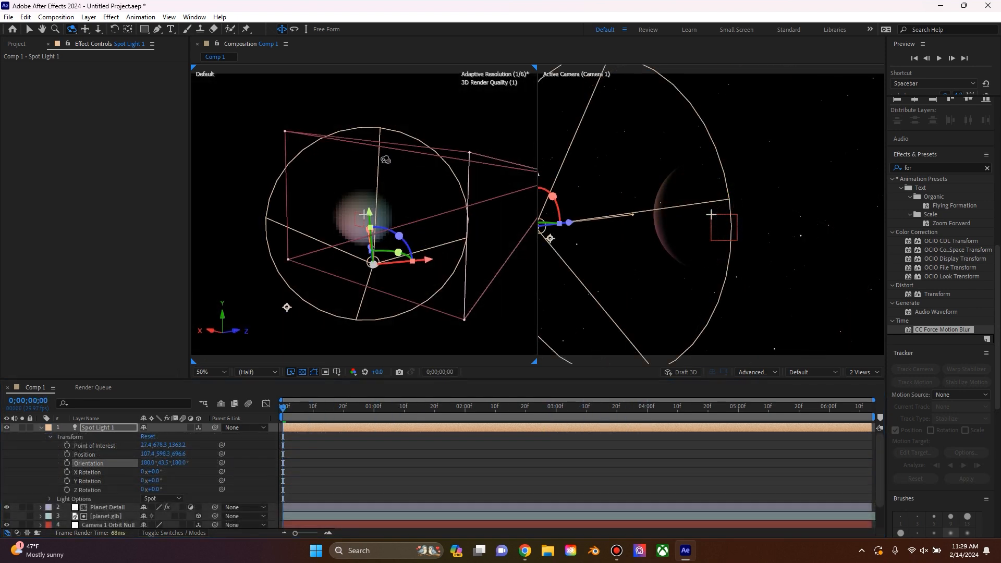
left_click_drag(286, 308, 272, 182)
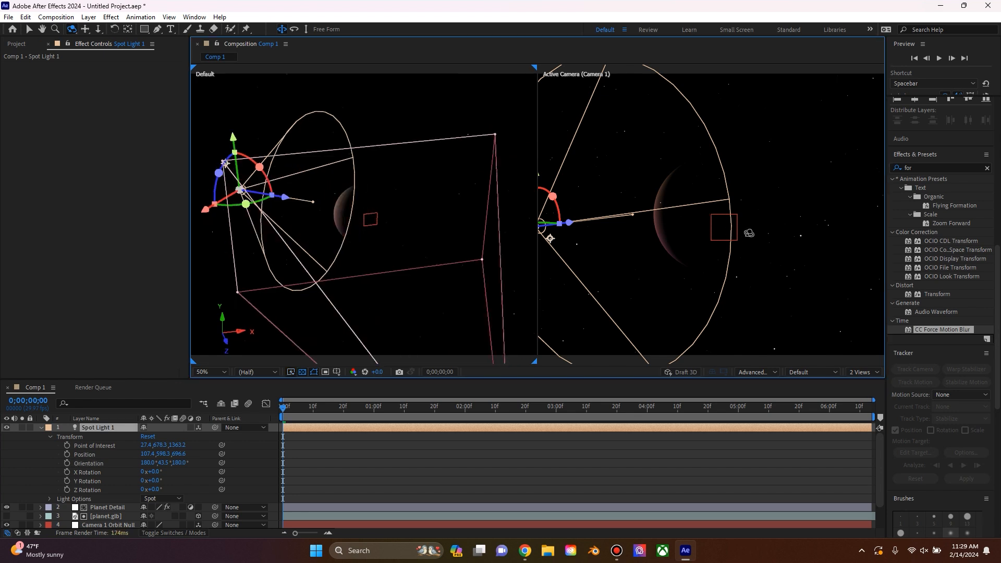
Step: Return to a single Active Camera view and collapse the spot light's properties
left_click(29, 29)
left_click(630, 155)
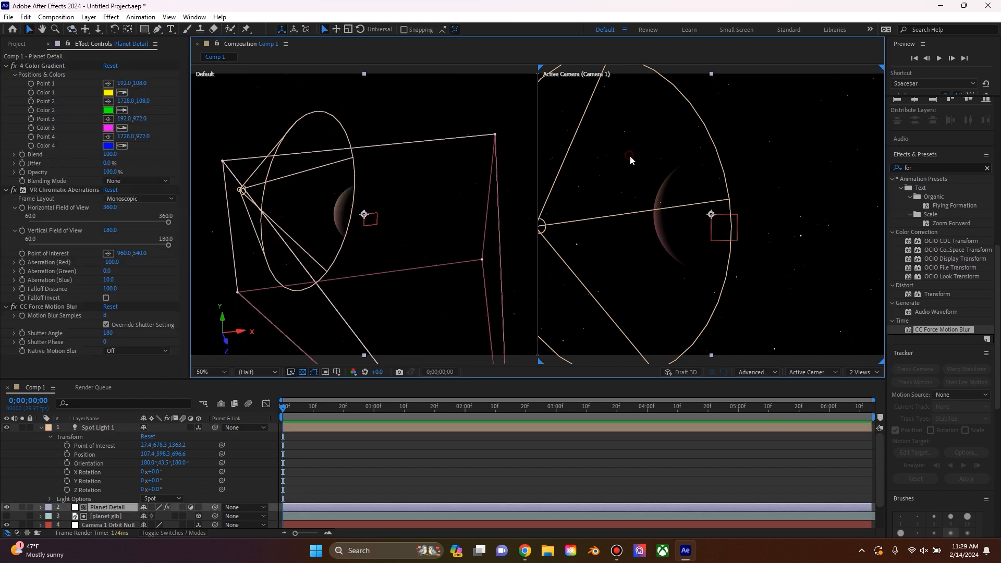
scroll(734, 218, "down", 2)
left_click(702, 345)
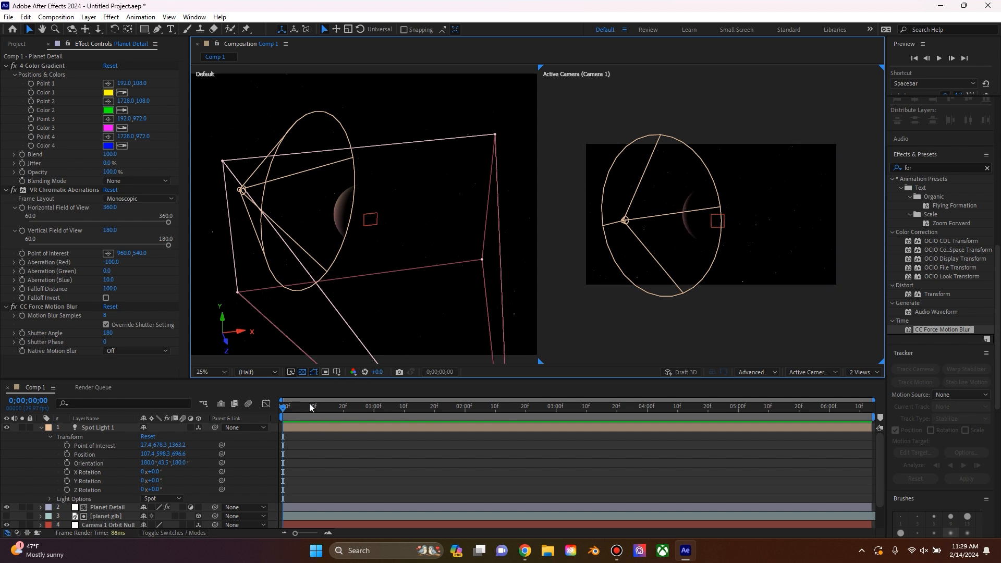
left_click_drag(295, 406, 246, 412)
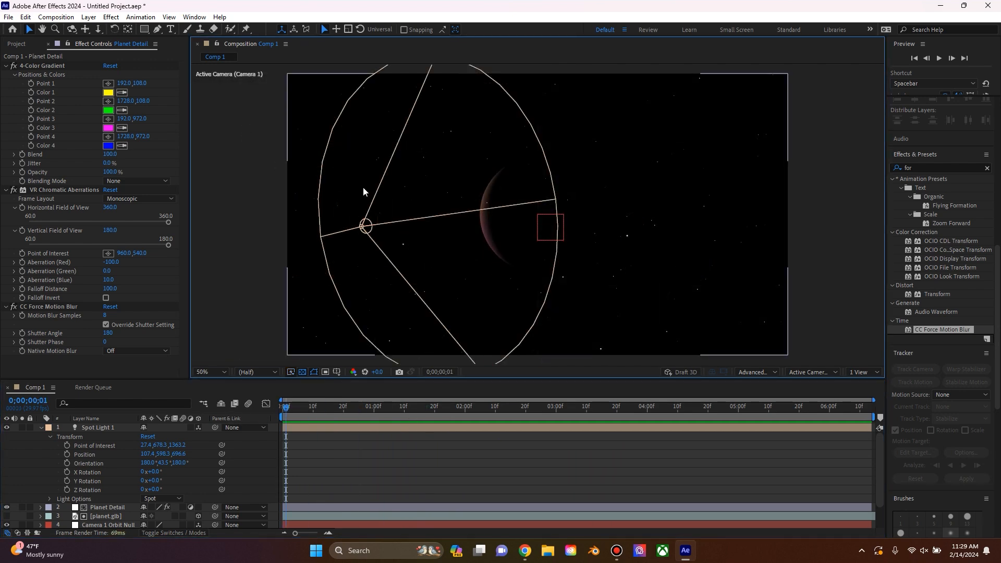
left_click(41, 427)
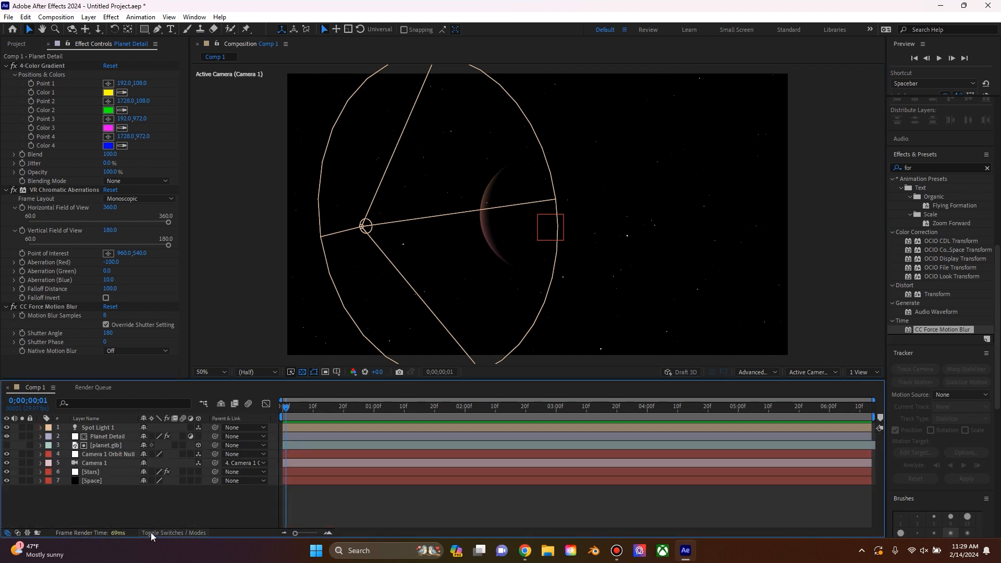
Step: Add an adjustment layer above all other layers and rename it Primary flare
right_click(152, 505)
mouse_move(218, 376)
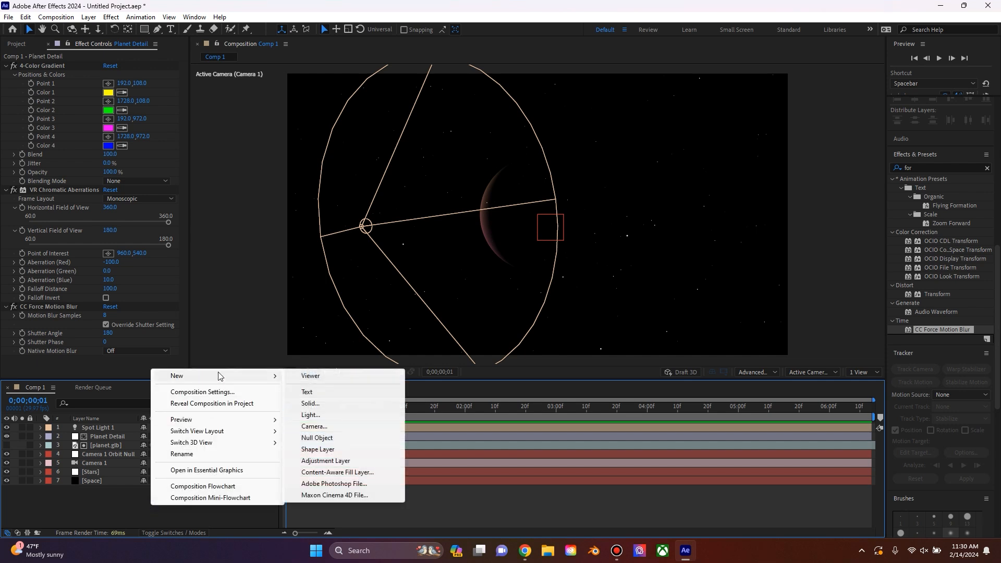
left_click(326, 461)
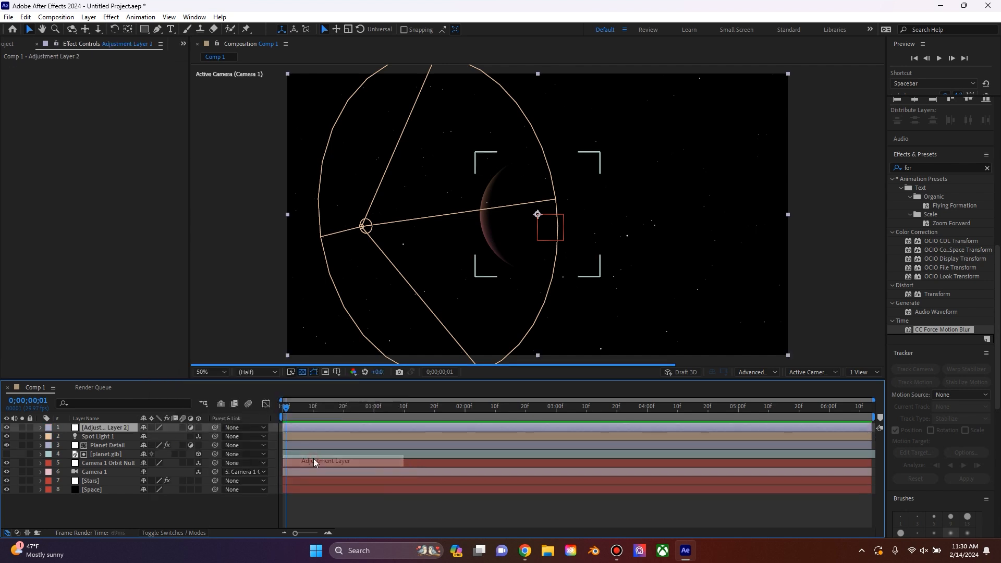
right_click(110, 429)
left_click(138, 395)
type("Primary flare")
key("Return")
Step: Find the Lens Flare effect and apply it to the Primary flare layer
key("ctrl+5")
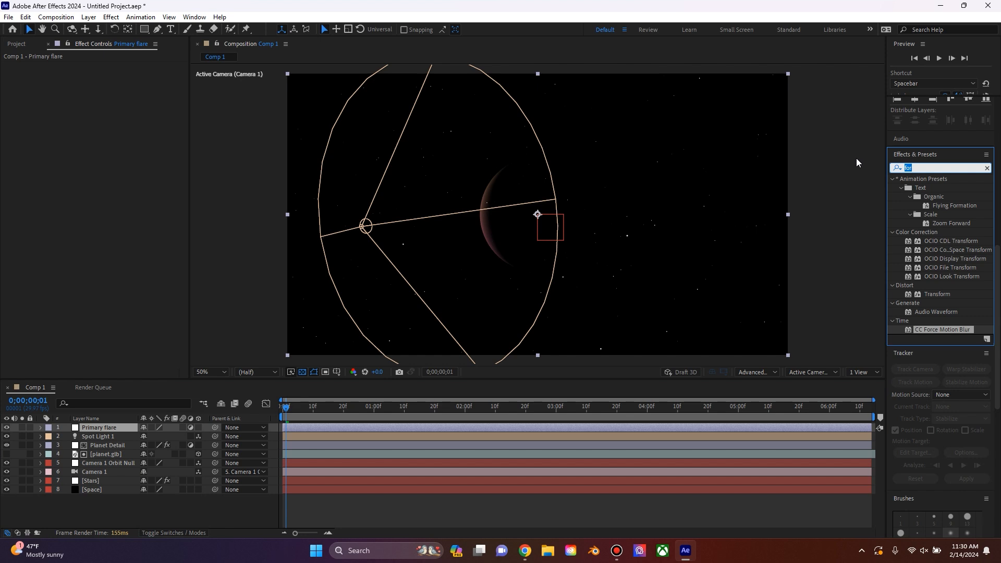
type("lens")
left_click_drag(931, 224, 92, 427)
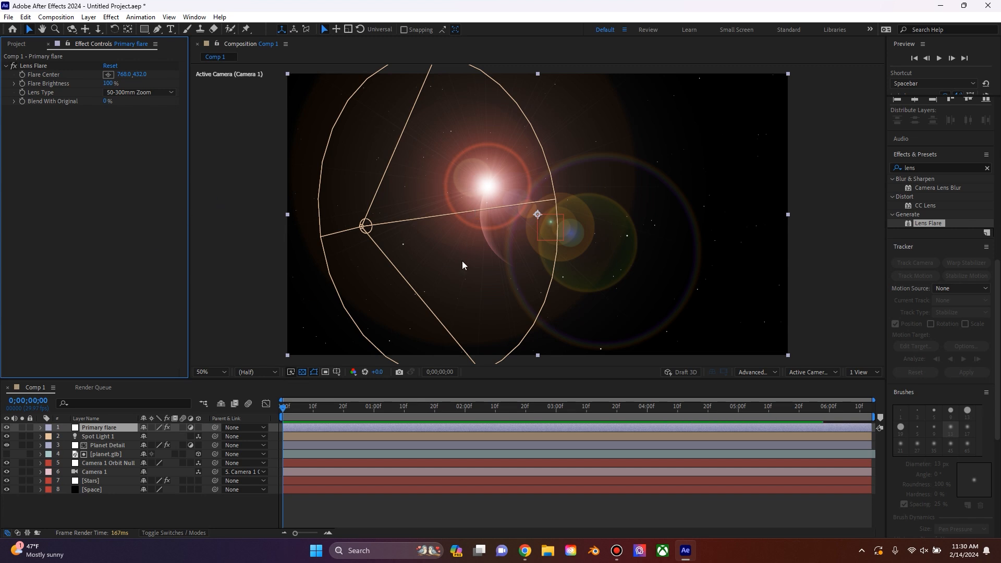
Step: Keyframe the Flare Center at the first frame and place it on the spot light at about 284, 584
left_click(32, 68)
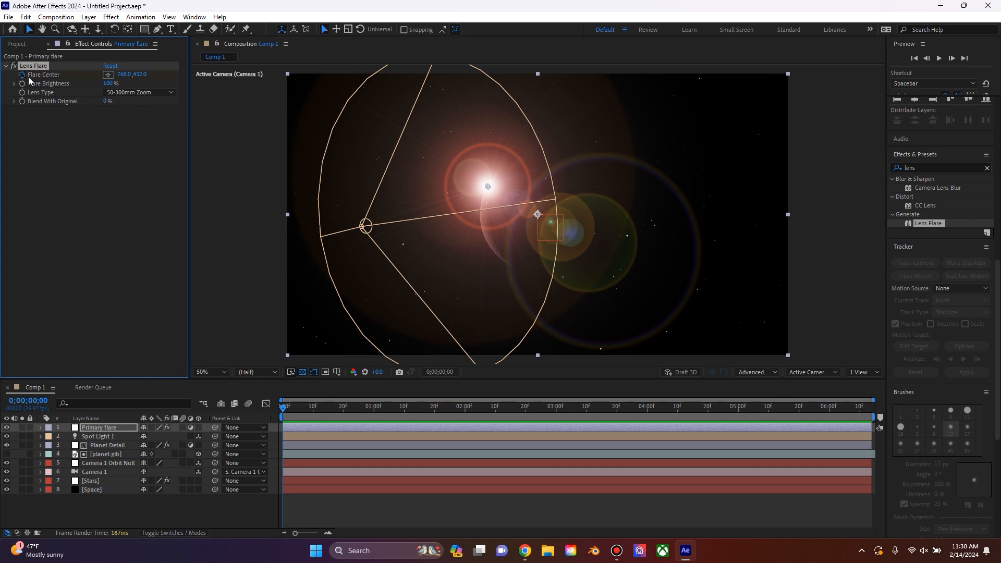
left_click(109, 78)
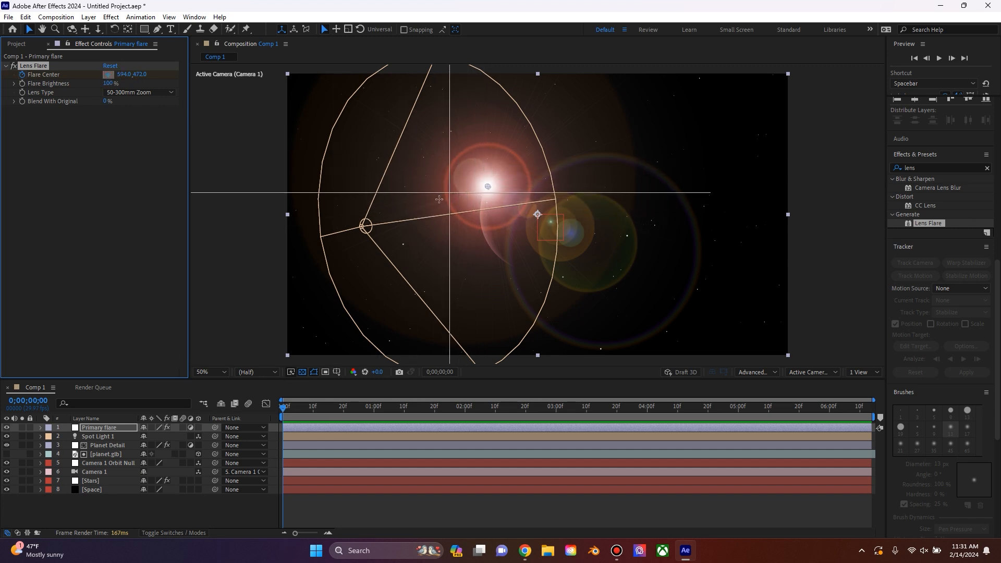
left_click(362, 226)
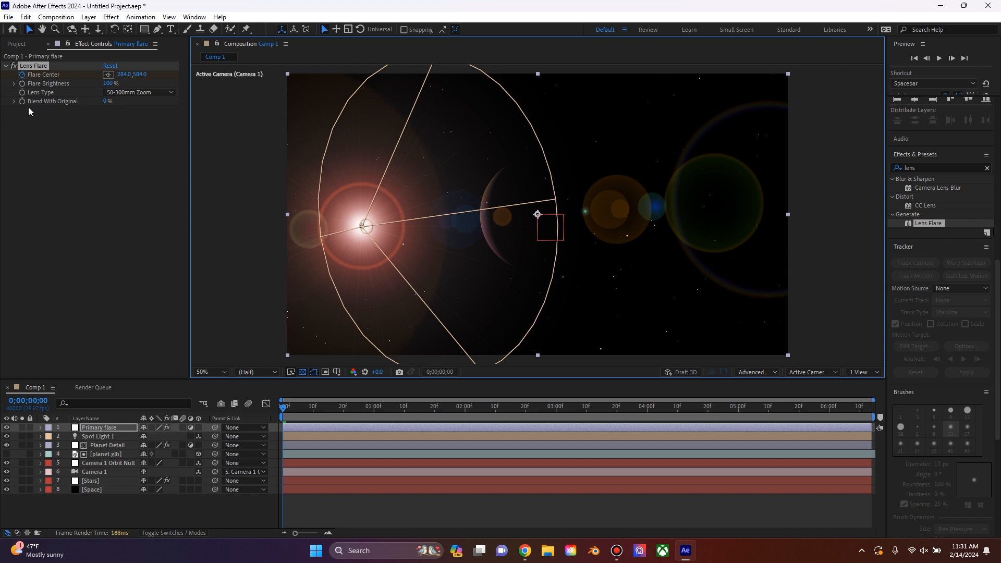
Step: At the orbit null's last rotation keyframe, 0;00;05;01, keyframe the Flare Center onto the spot light at about -242, 612
left_click(98, 428)
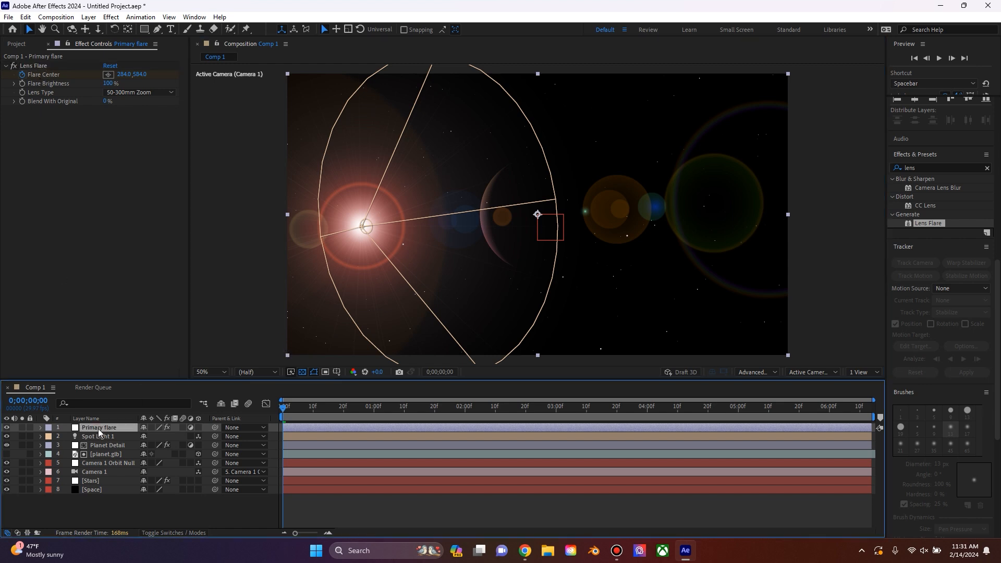
key("u")
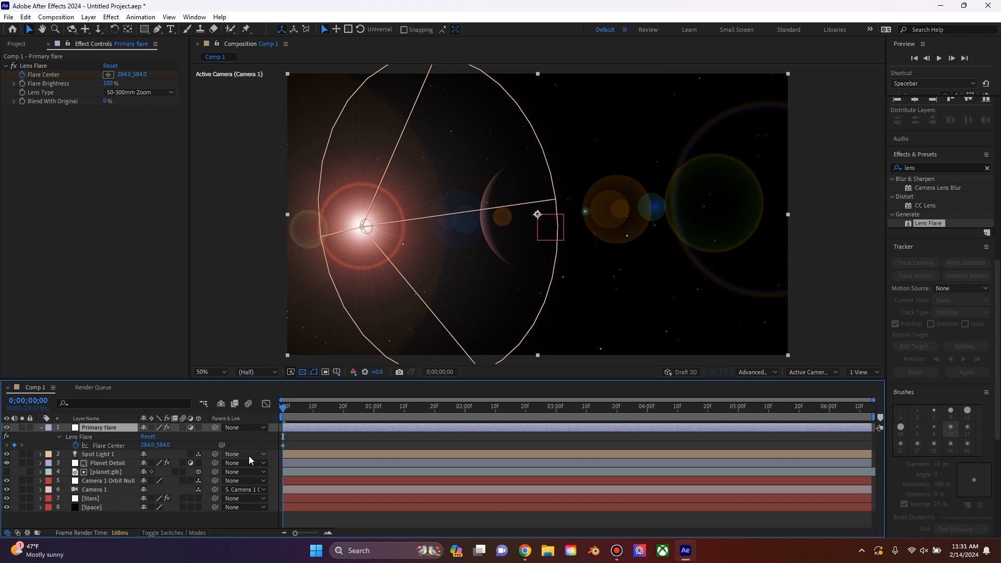
left_click(112, 480)
key("u")
left_click(741, 407)
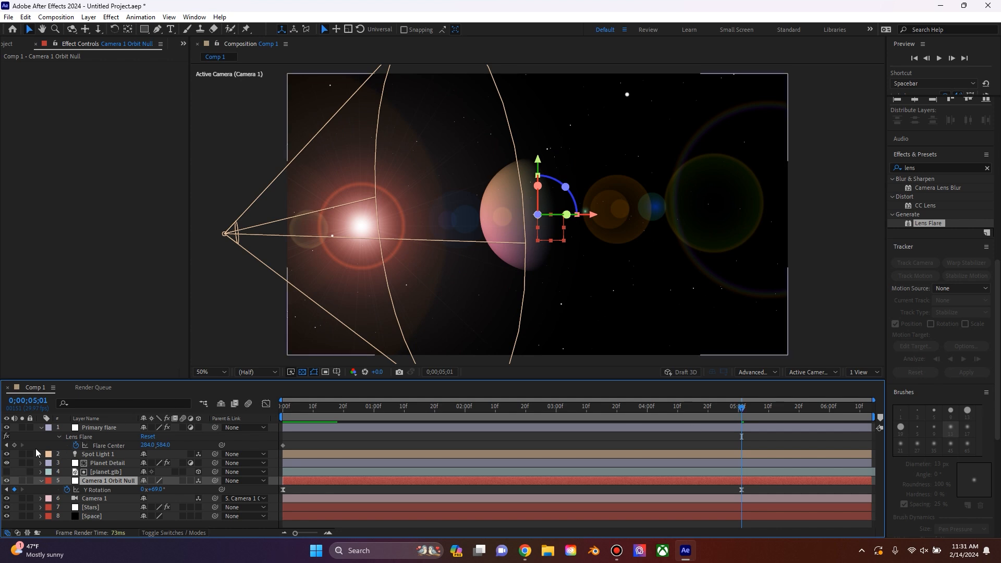
left_click(14, 446)
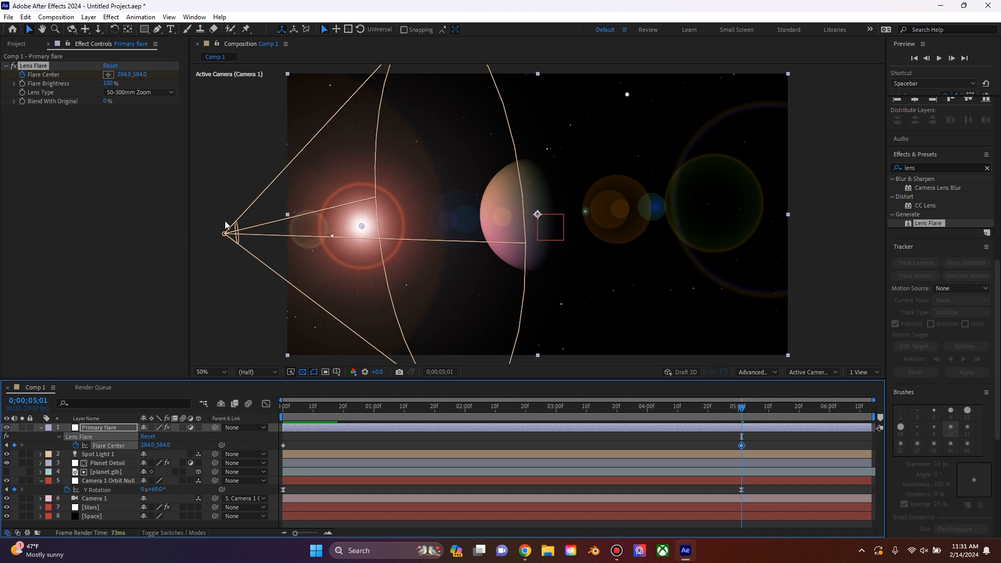
left_click(109, 75)
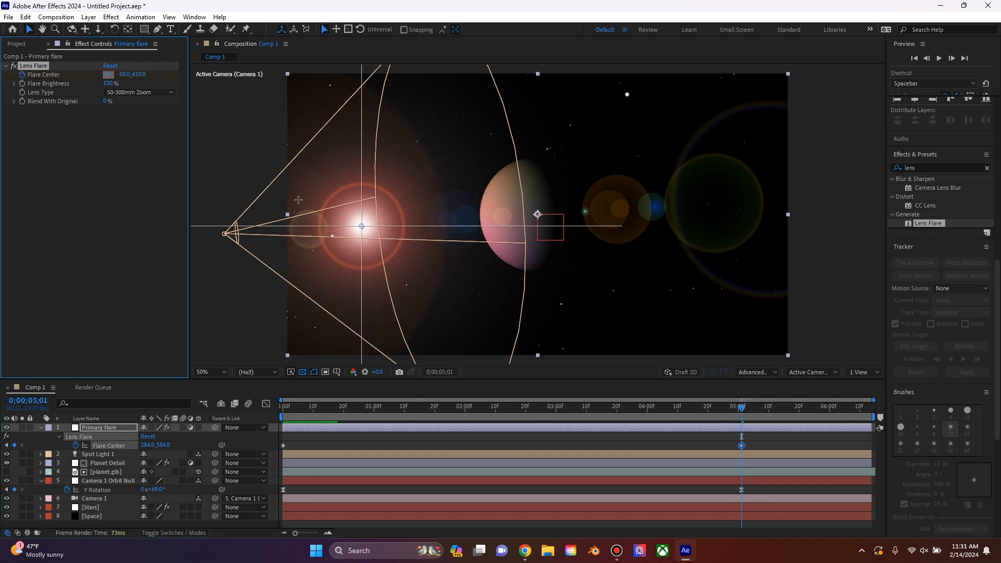
left_click(225, 233)
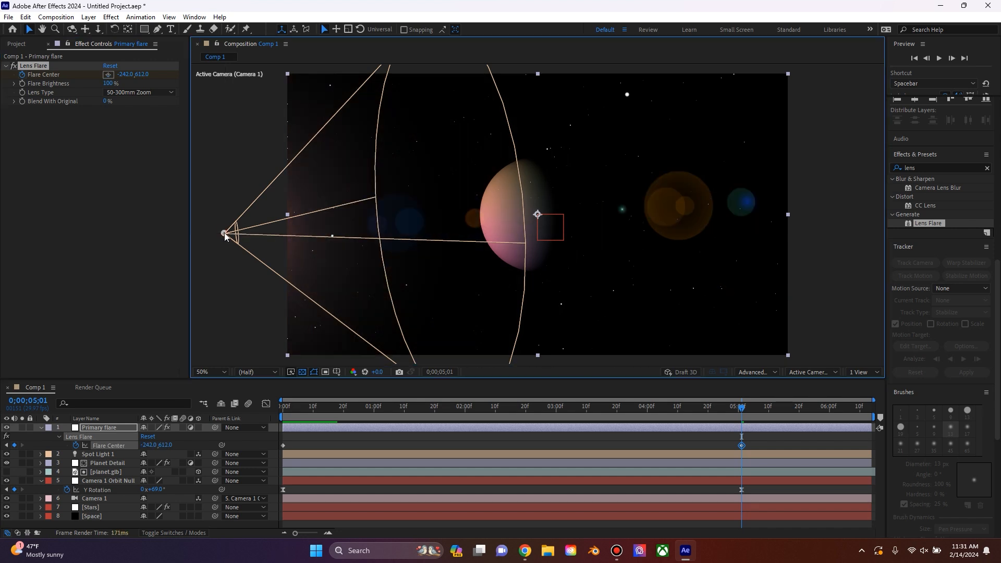
Step: Scrub back through the flare movement and apply Easy Ease to both Flare Center keyframes
left_click_drag(737, 412, 641, 402)
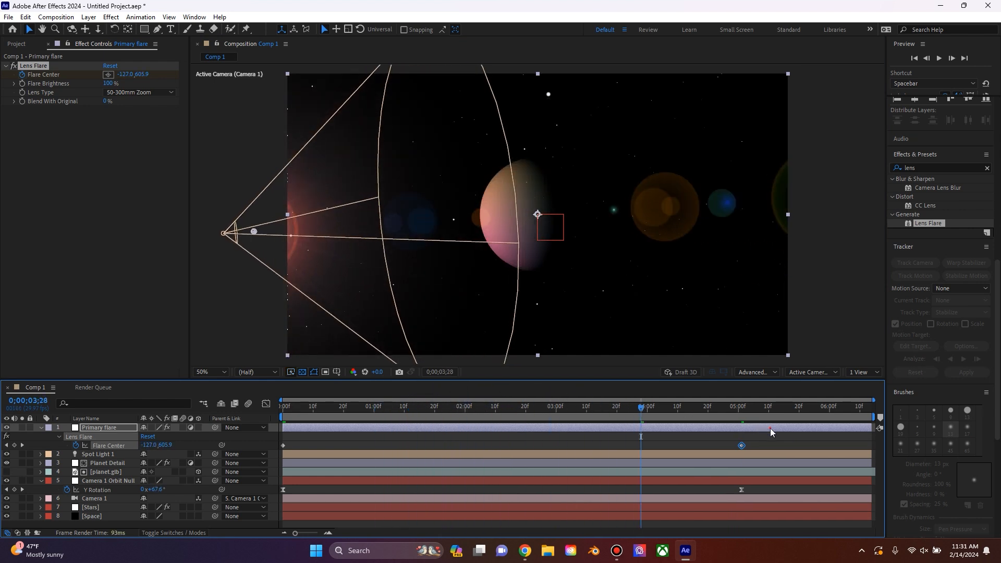
right_click(284, 445)
mouse_move(300, 441)
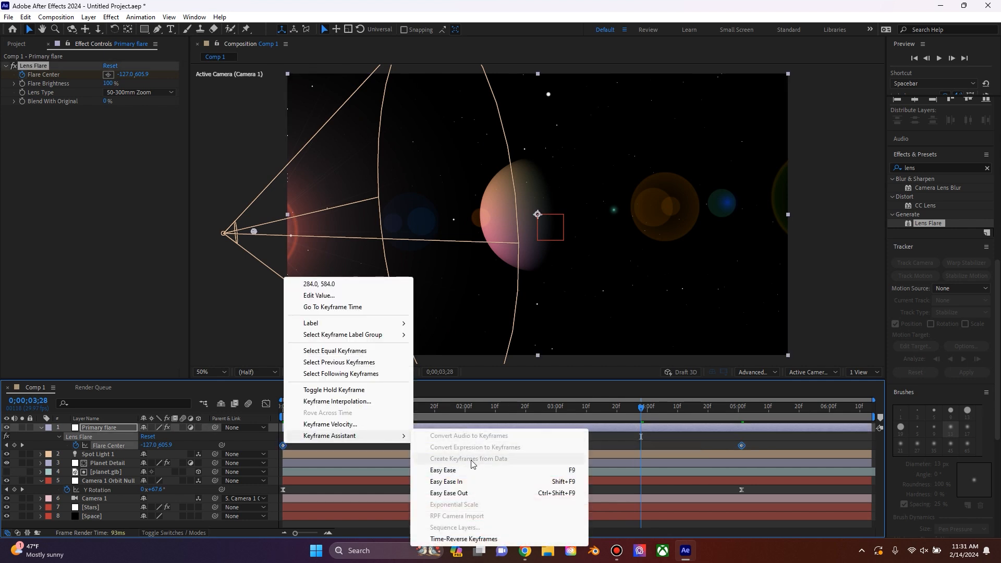
left_click(469, 468)
Step: Show the flare and orbit keyframes in the graph editor and extend the last Flare Center keyframe's ease handle back to mid-move
left_click_drag(756, 435, 279, 503)
left_click(266, 404)
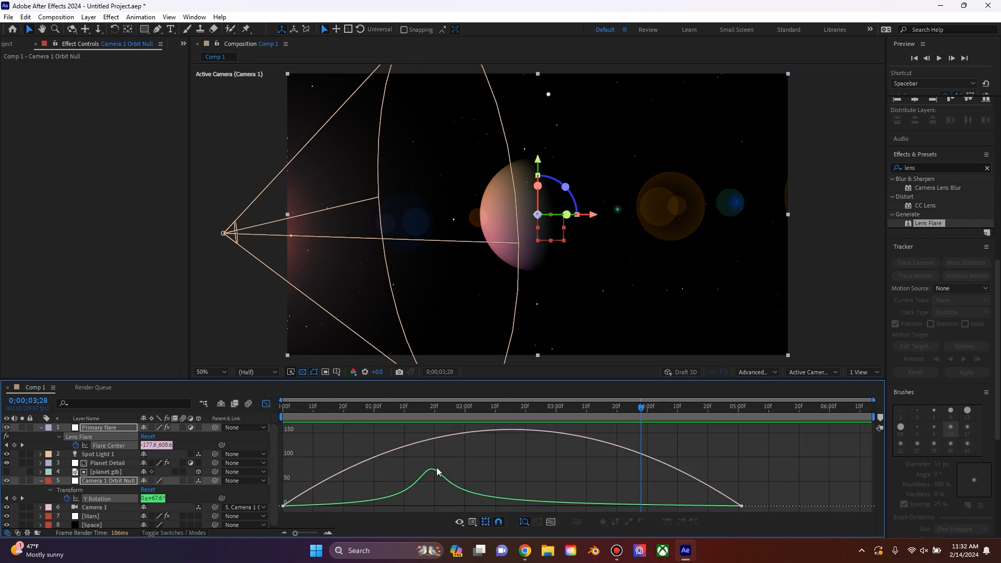
left_click(736, 505)
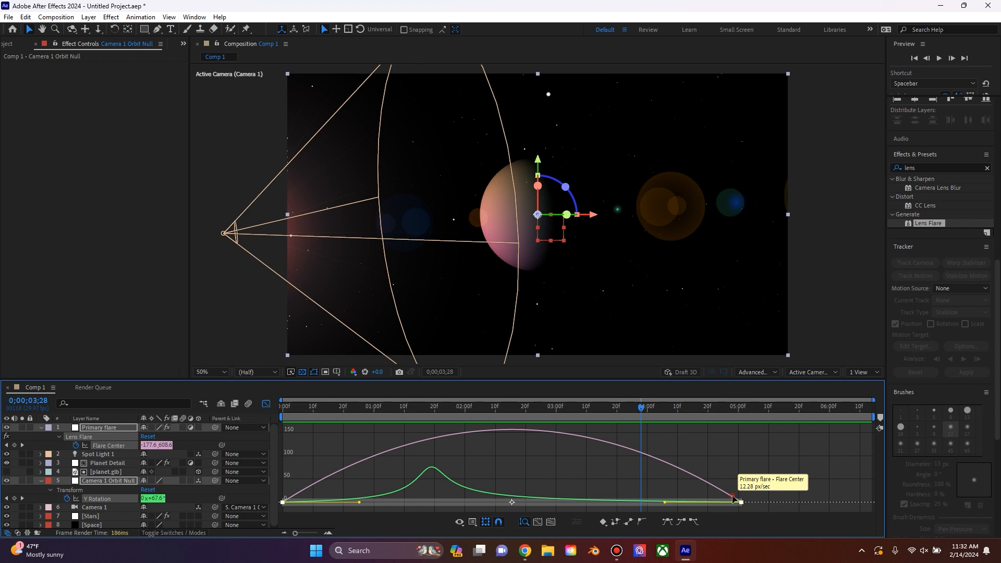
left_click(729, 475)
left_click(196, 441)
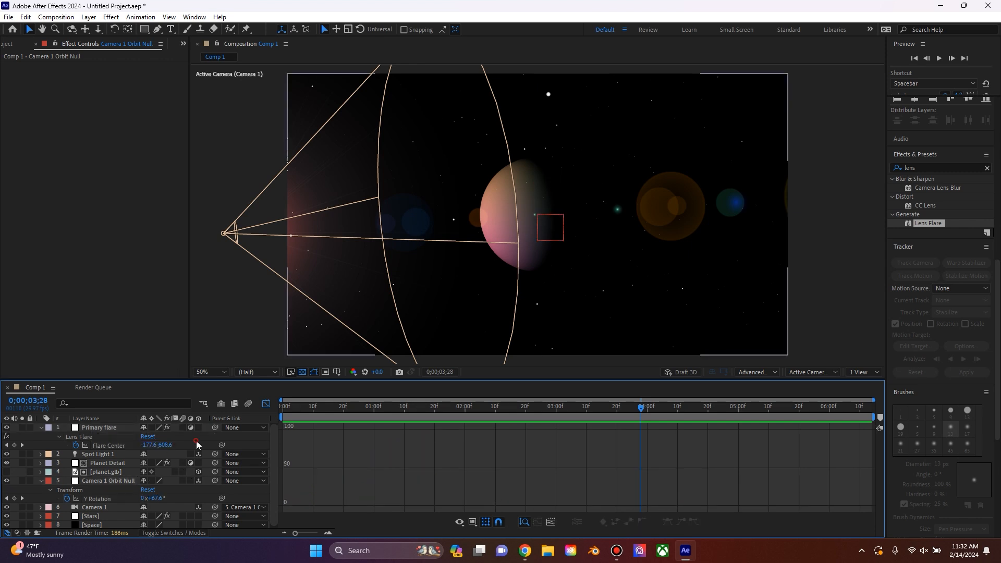
left_click(105, 447)
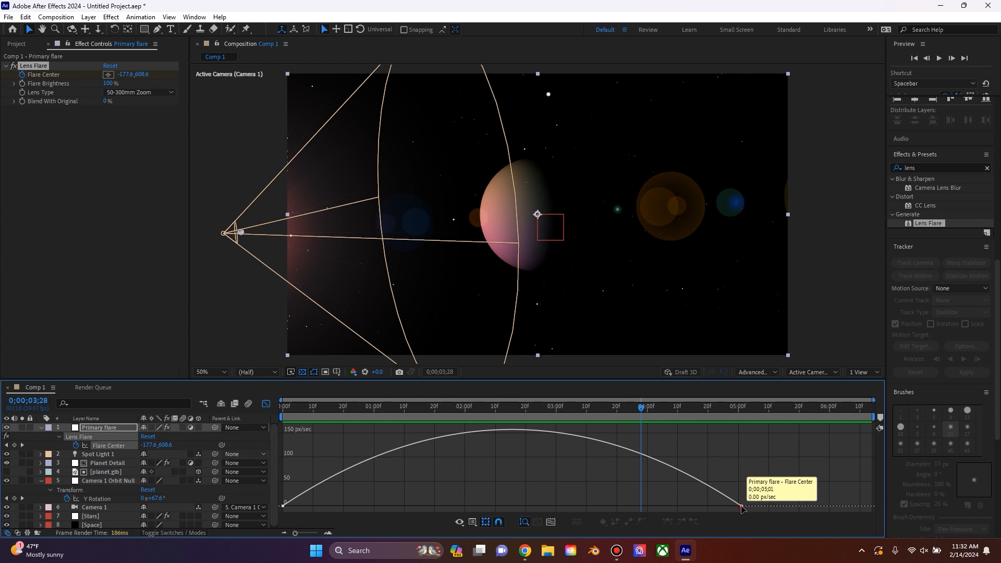
left_click_drag(665, 506, 512, 505)
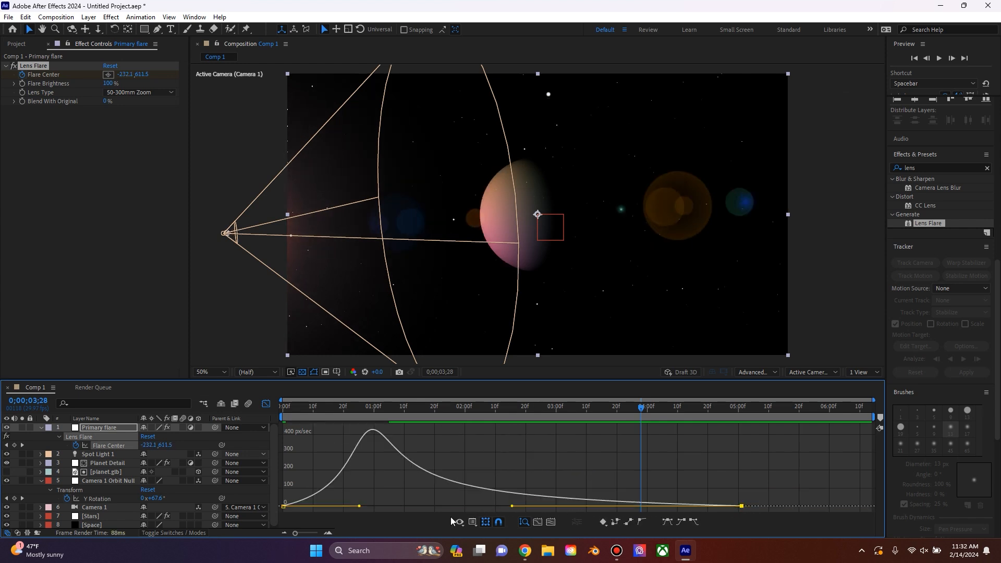
Step: Overlay the orbit's Y Rotation curve and lengthen the first Flare Center ease handle until both speed peaks align at 0;00;01;19
left_click(102, 499, "shift")
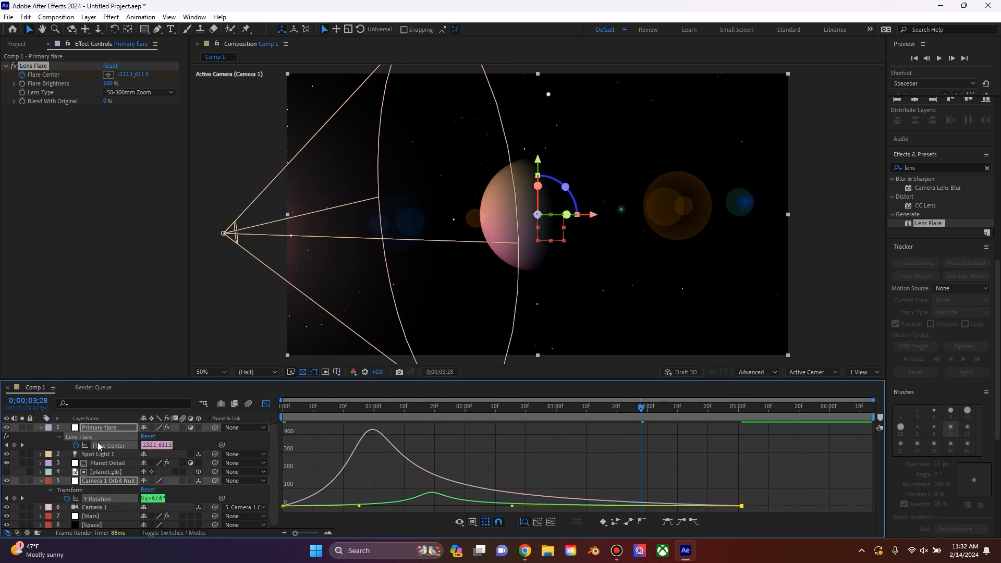
key("Home")
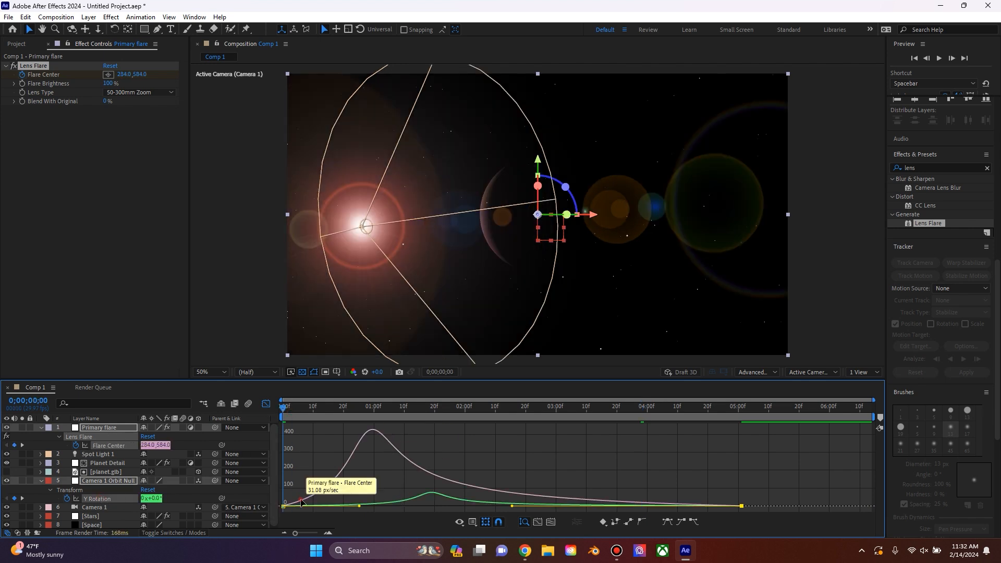
left_click_drag(360, 502, 418, 502)
left_click(435, 410)
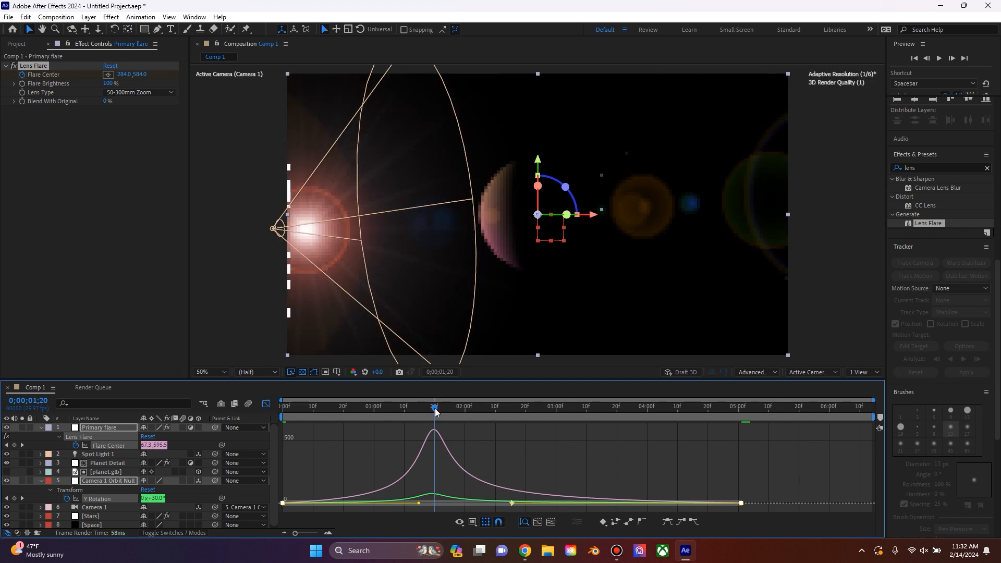
left_click_drag(436, 409, 432, 410)
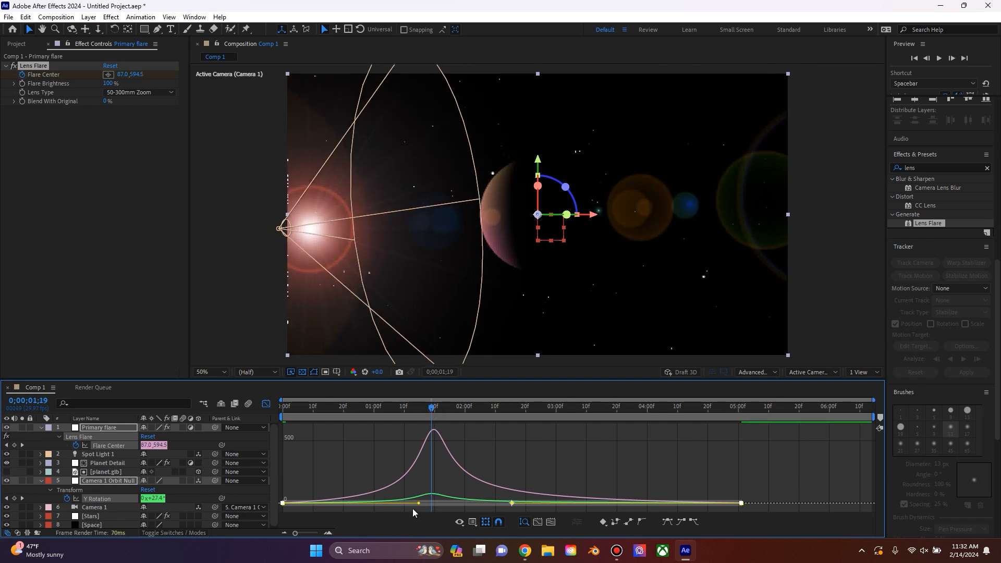
left_click_drag(417, 504, 416, 502)
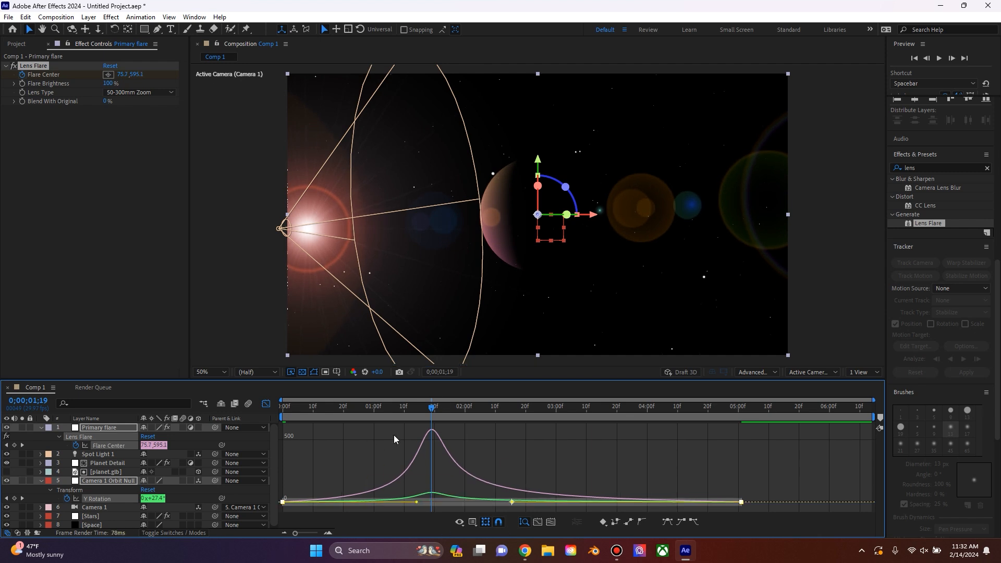
Step: Play the animation and check how the flare follows the spot light during the camera orbit
key("space")
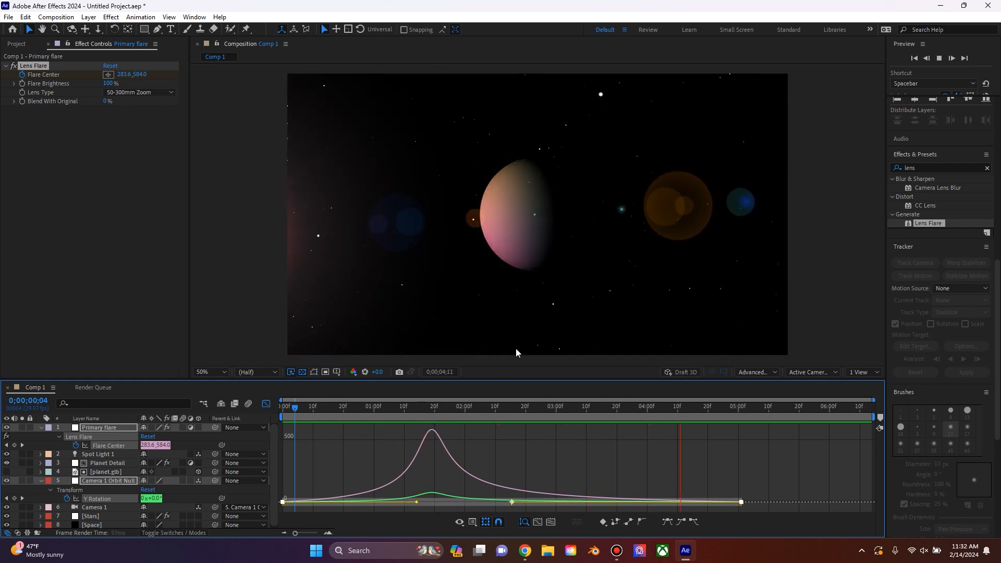
left_click_drag(443, 411, 368, 412)
key("space")
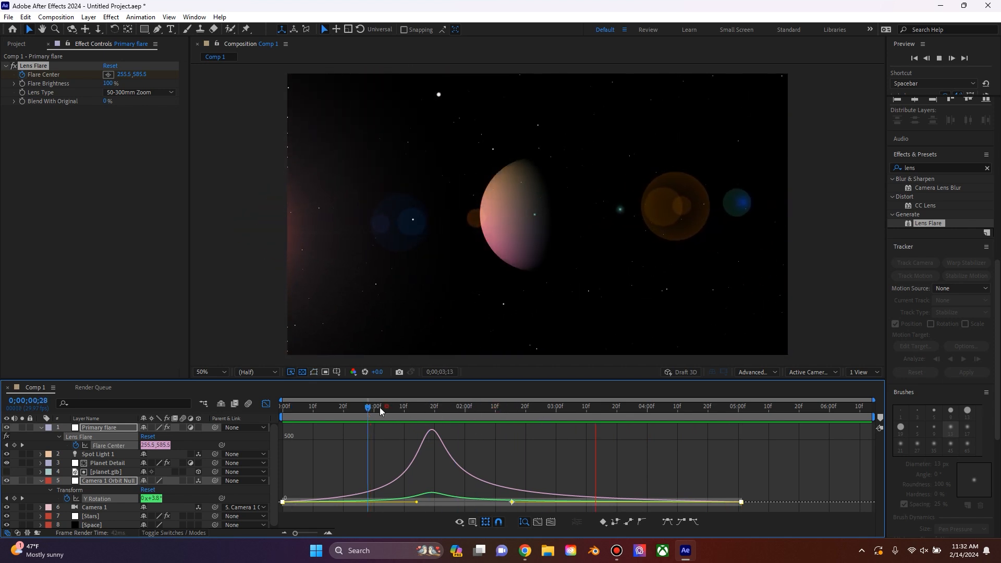
Step: Set the flare's Lens Type to 105mm Prime and preview the animation from the first frame
left_click(335, 409)
left_click(132, 93)
left_click(141, 126)
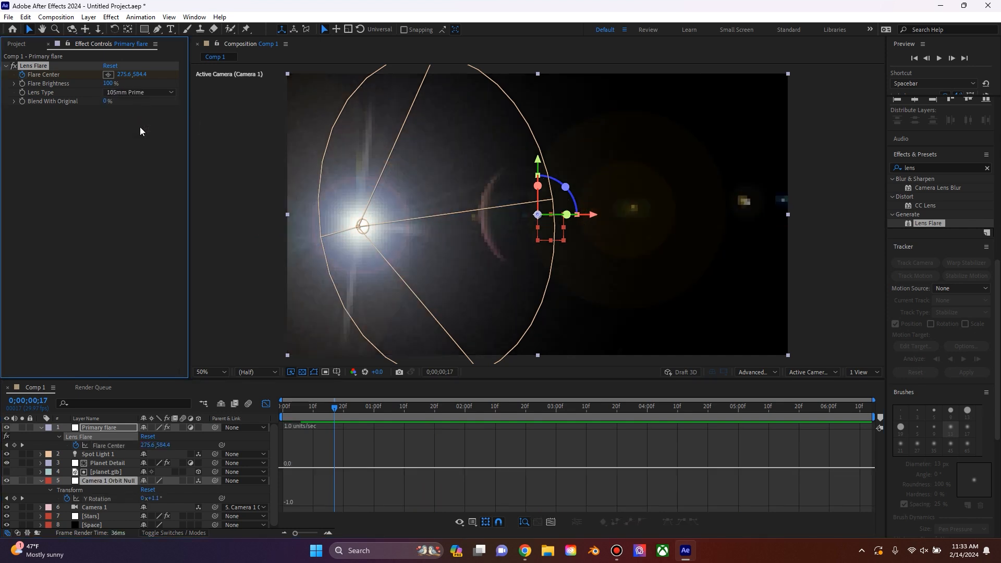
left_click_drag(334, 408, 239, 304)
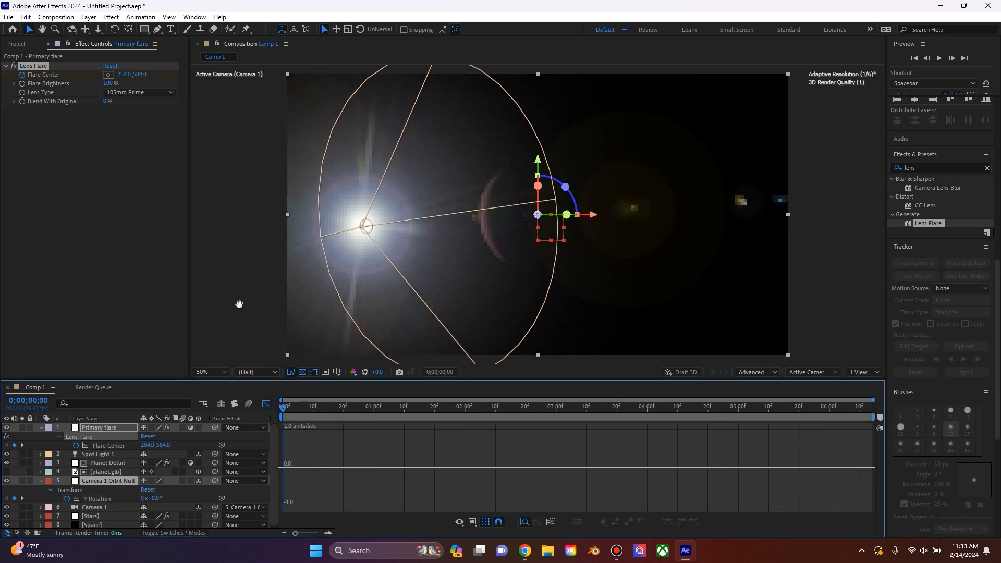
key("space")
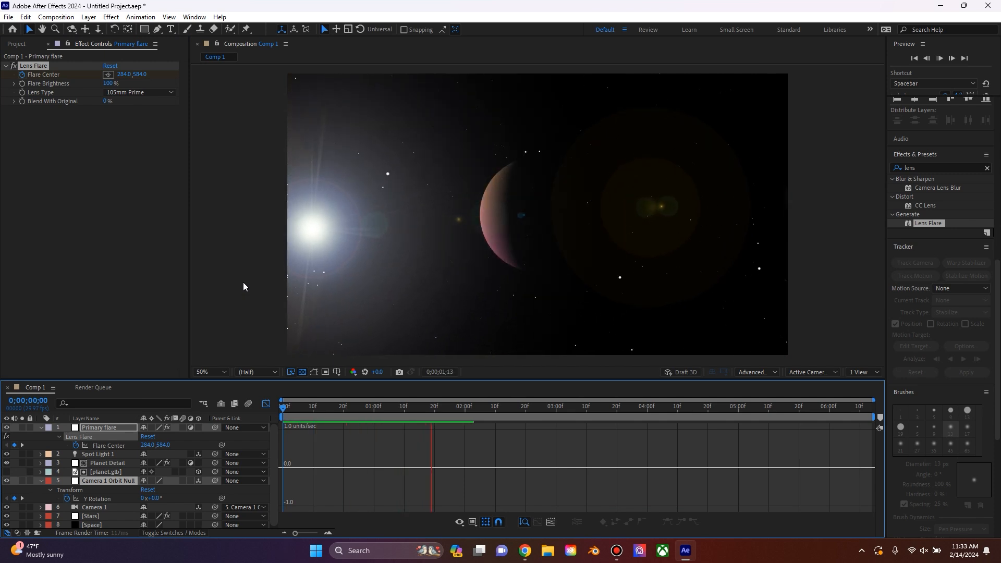
left_click(140, 92)
Step: Create a new adjustment layer and rename it Sun Glow
left_click(180, 509)
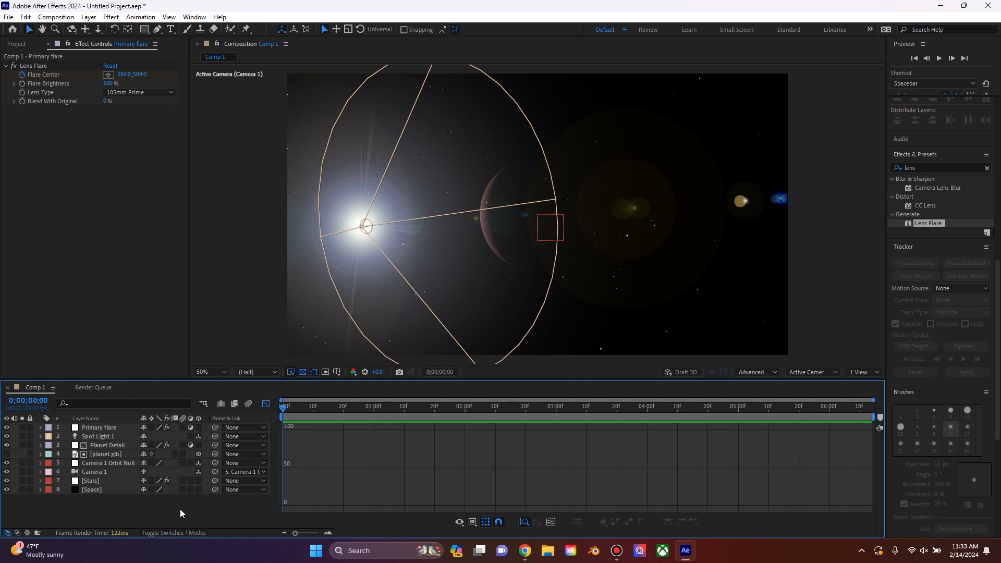
right_click(179, 509)
mouse_move(242, 378)
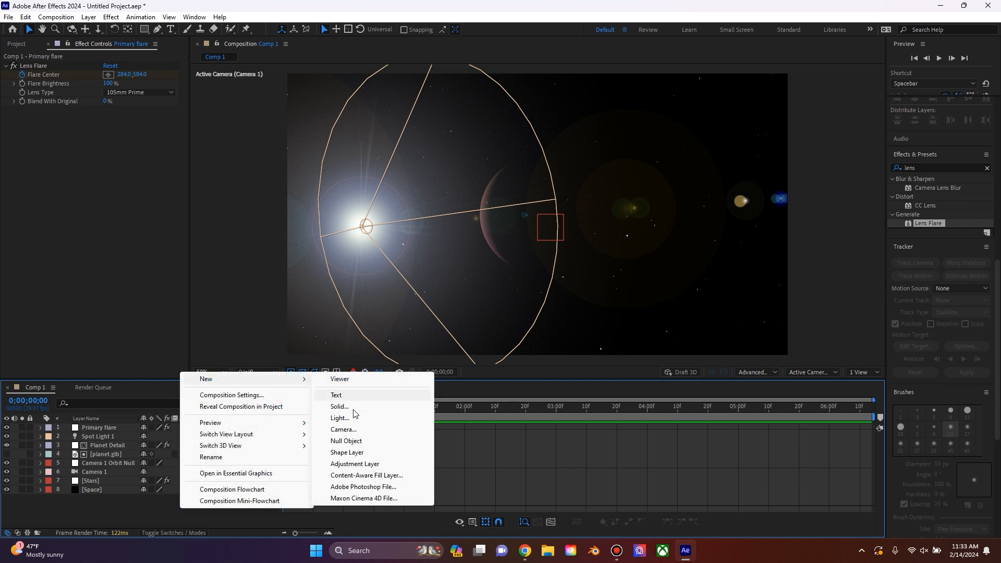
left_click(356, 464)
right_click(122, 423)
left_click(155, 397)
type("Sun ")
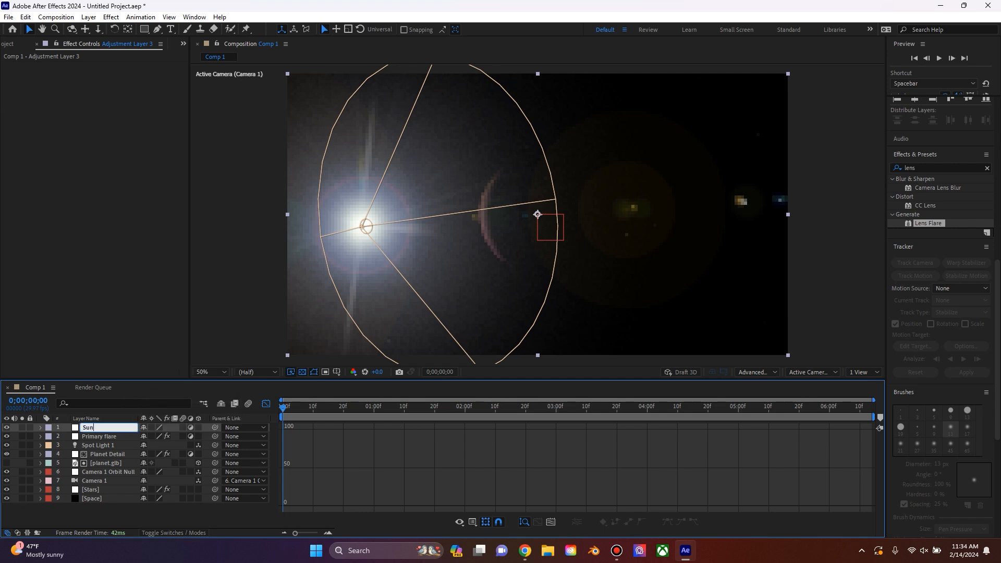
type("Glow")
key("Return")
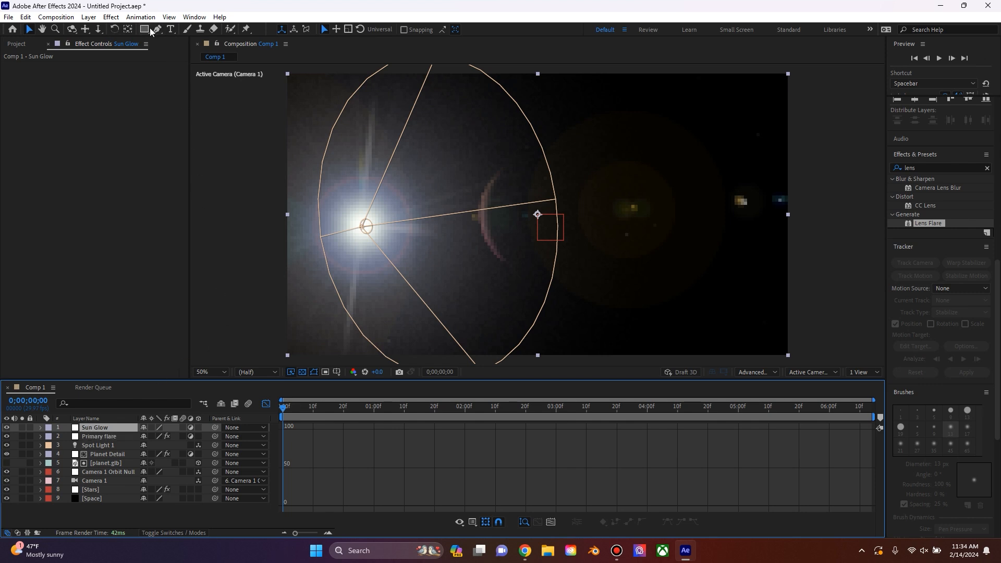
Step: Draw a wide elliptical mask on Sun Glow around the flare and planet, adjusting its position with the frame at 0;00;01;13
left_click_drag(150, 30, 183, 52)
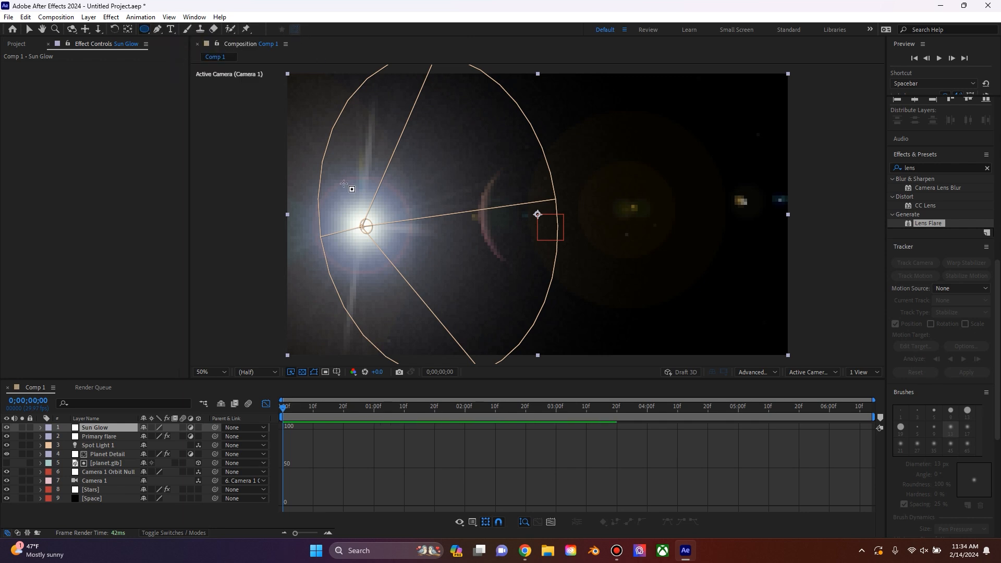
left_click_drag(588, 152, 261, 313)
key("v")
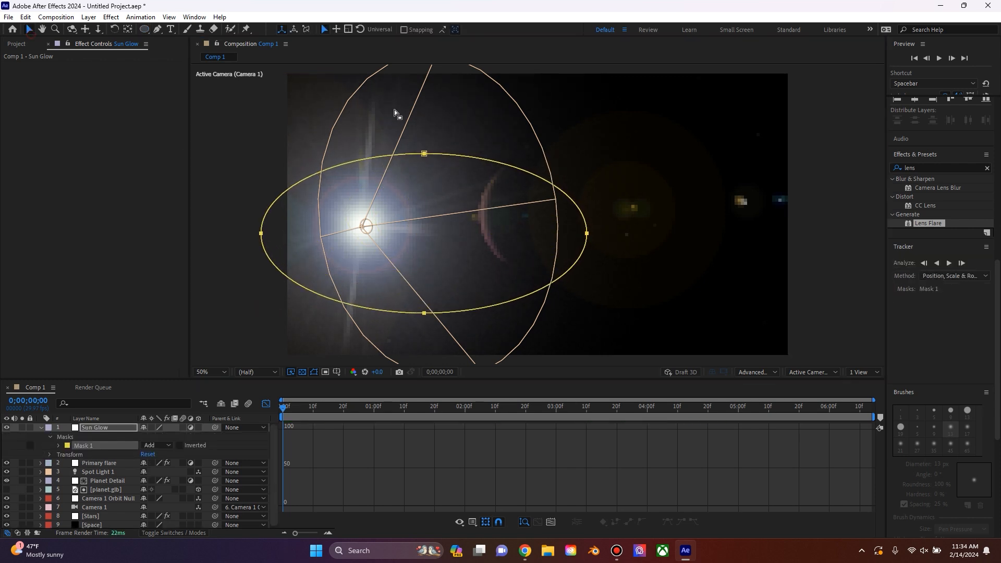
left_click_drag(425, 157, 431, 142)
left_click_drag(284, 408, 414, 354)
left_click(268, 403)
mouse_move(429, 303)
left_mouse_down()
mouse_move(428, 311)
mouse_move(431, 300)
left_mouse_up()
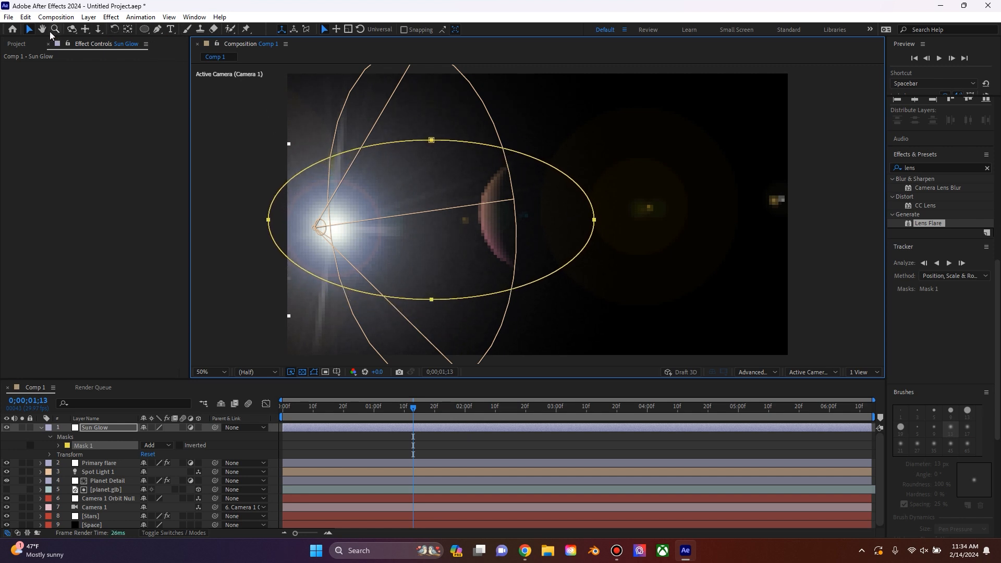
Step: Stretch the mask's left end farther beyond the frame edge and set its Mask Feather to 33 pixels
left_click(90, 441)
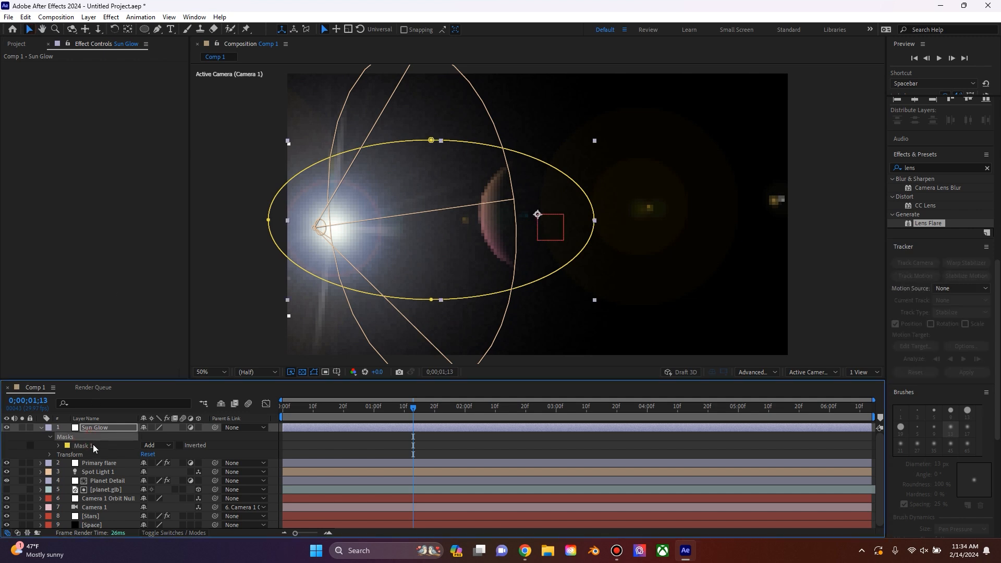
left_click_drag(268, 219, 253, 224)
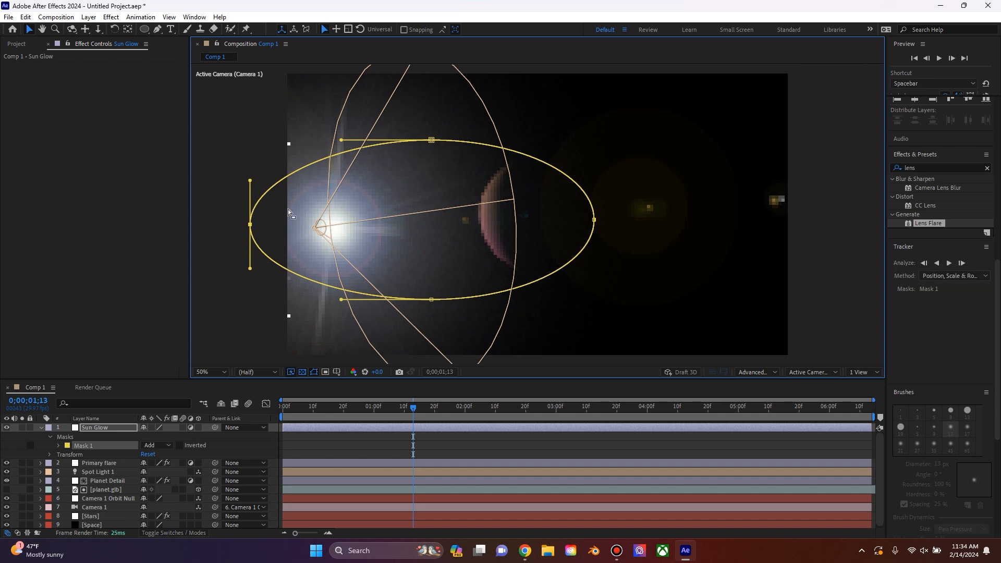
left_click(58, 445)
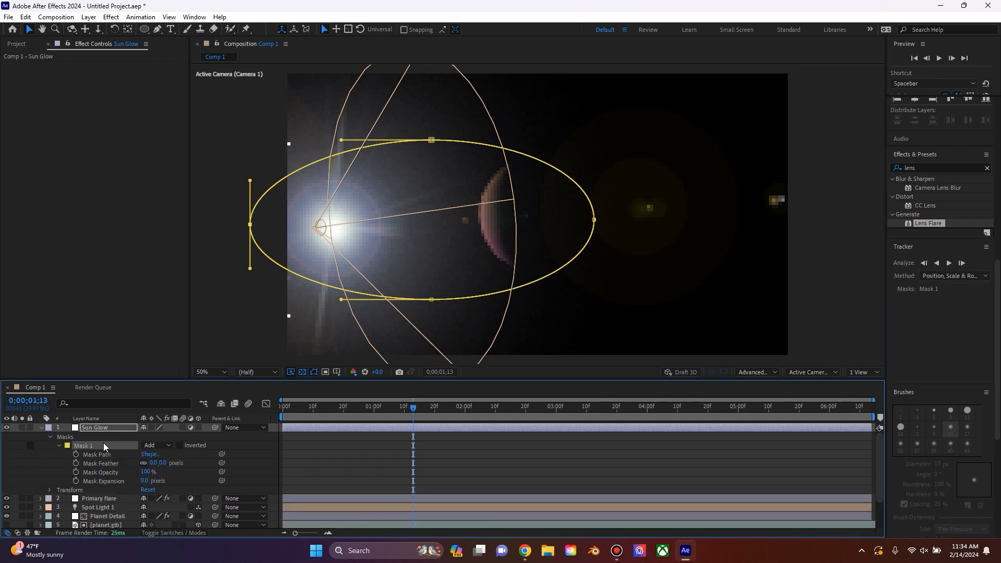
left_click_drag(153, 465, 171, 463)
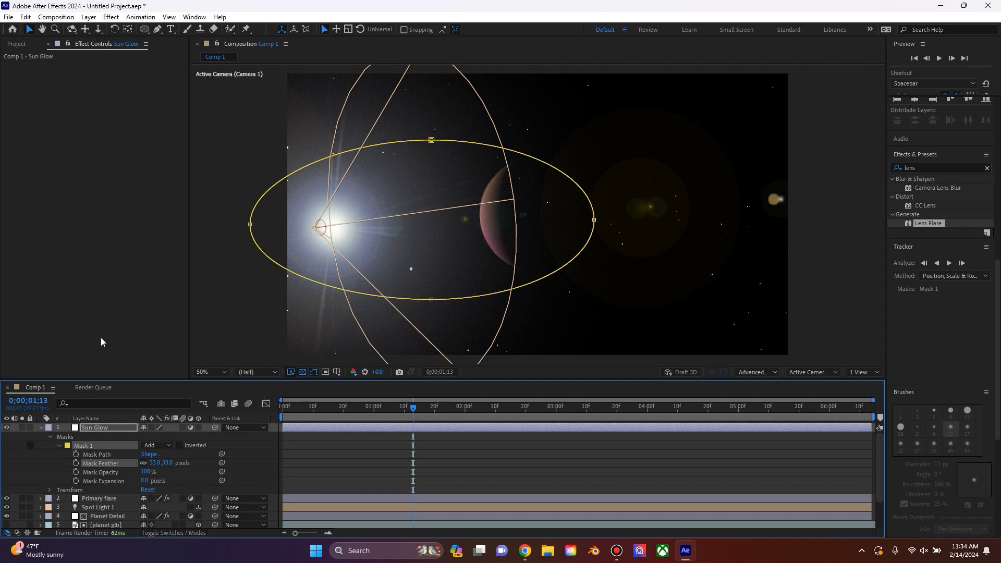
Step: Find the Glow effect, apply it to the Sun Glow layer and collapse the layer's properties
left_click(102, 437)
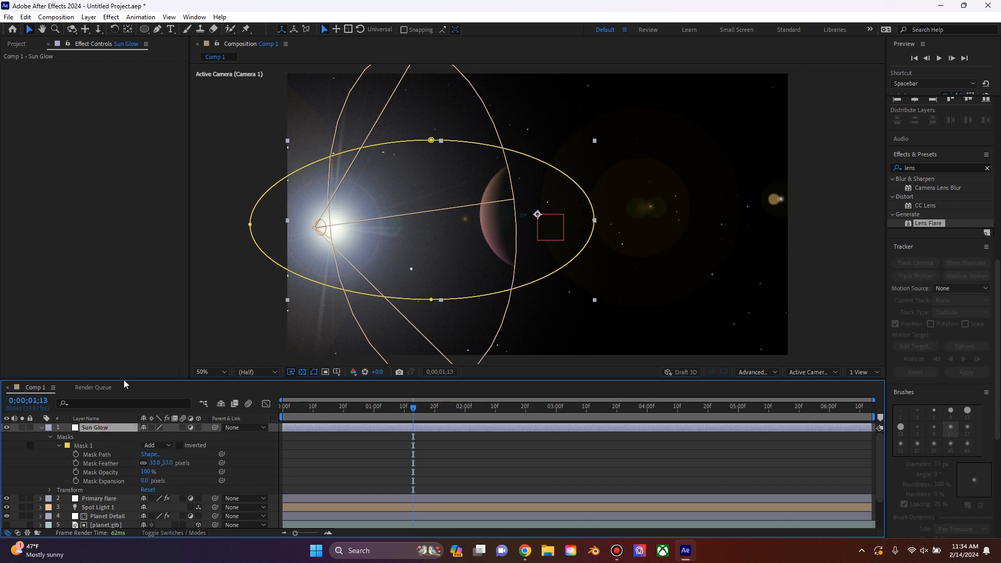
left_click(933, 165)
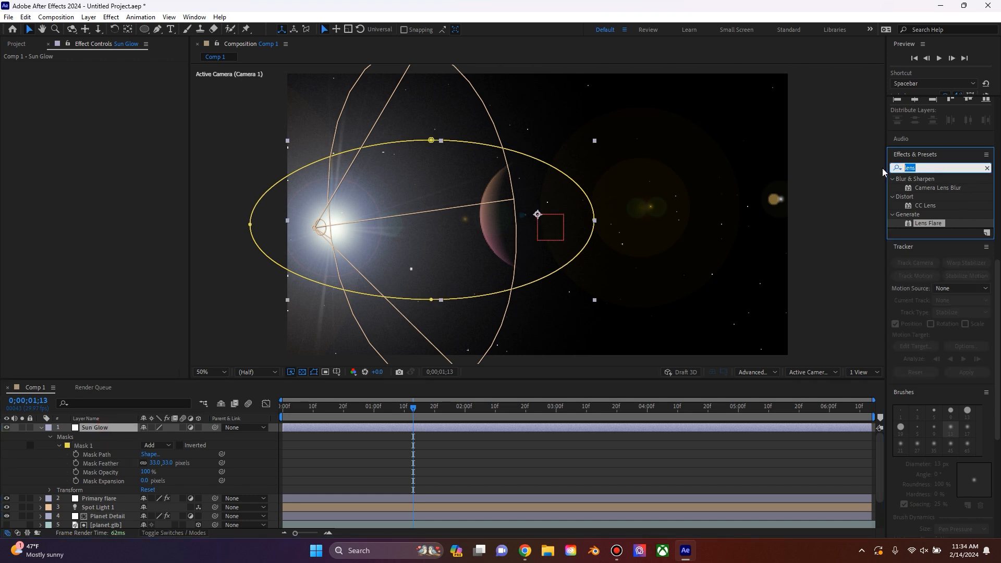
type("glow")
left_click_drag(933, 232, 151, 211)
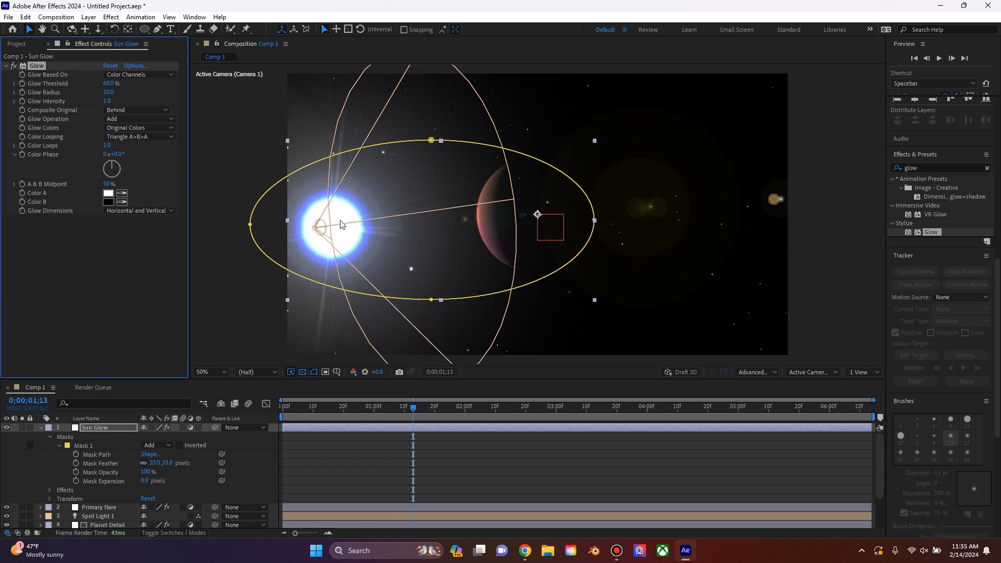
key("e")
key("e")
key("e")
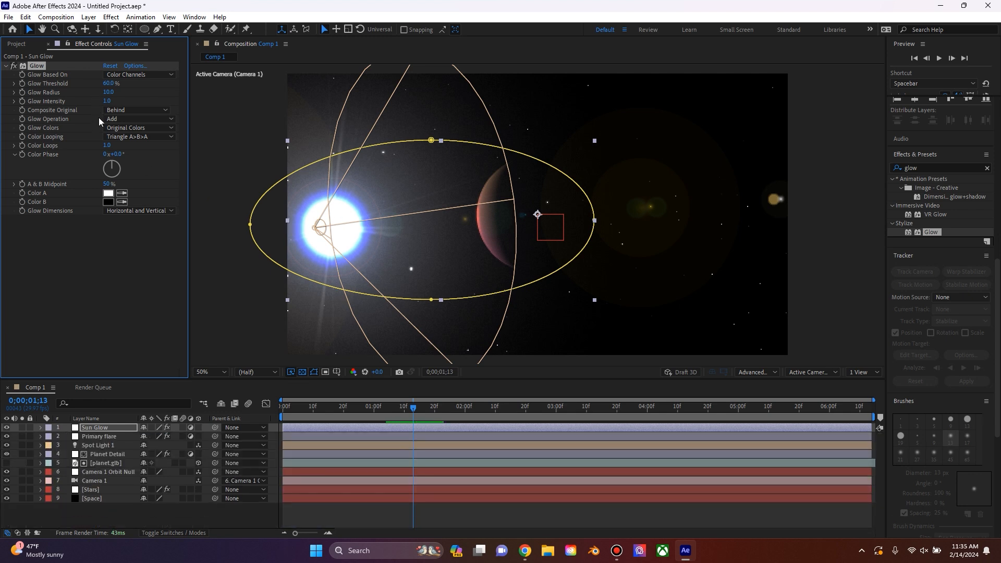
Step: Set Sun Glow's Glow Radius to 150, Glow Intensity to 1.7 and Glow Threshold to about 75.7%
left_click_drag(109, 91, 123, 90)
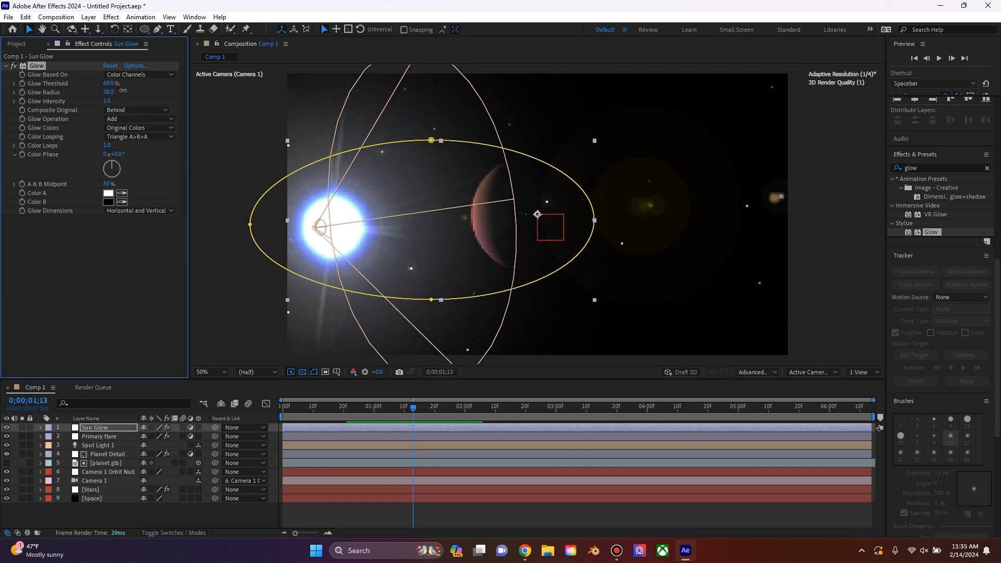
left_click(110, 92)
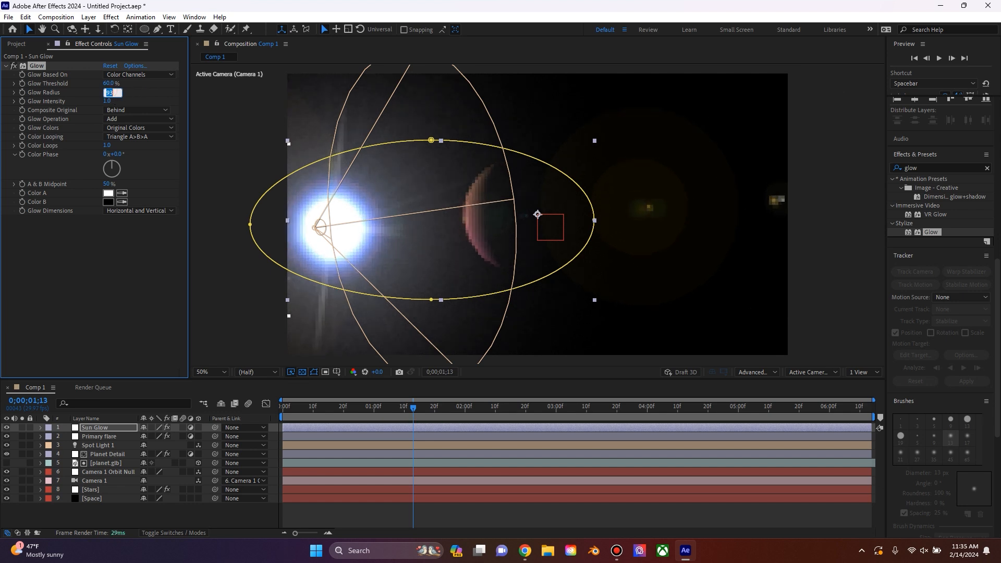
left_click(106, 102)
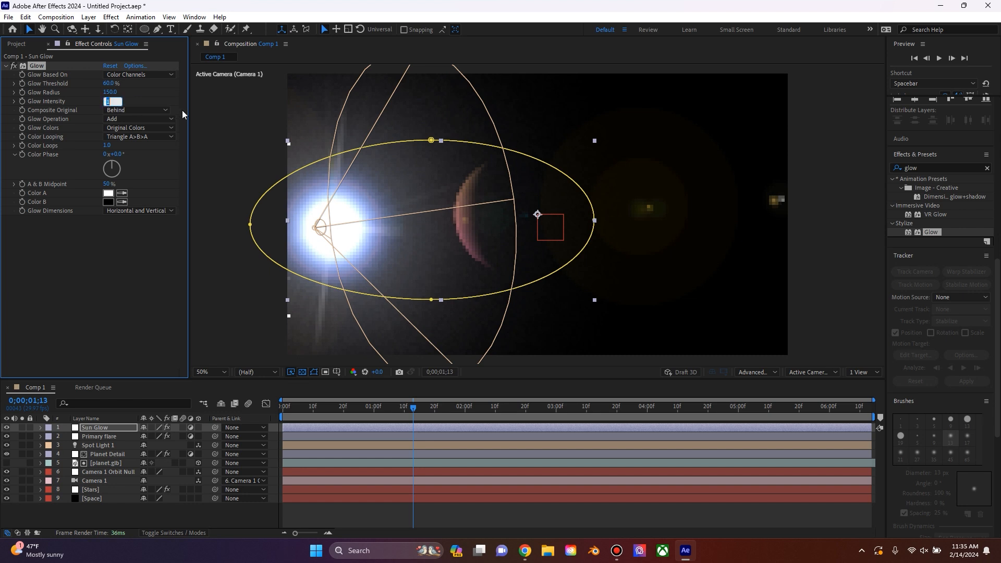
type("1.7")
key("Return")
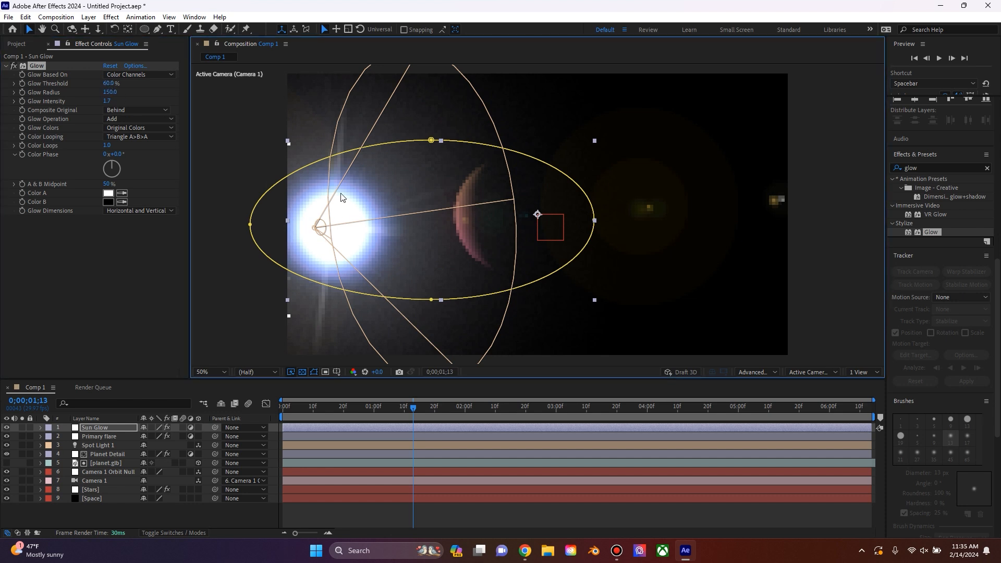
left_click_drag(108, 80, 126, 80)
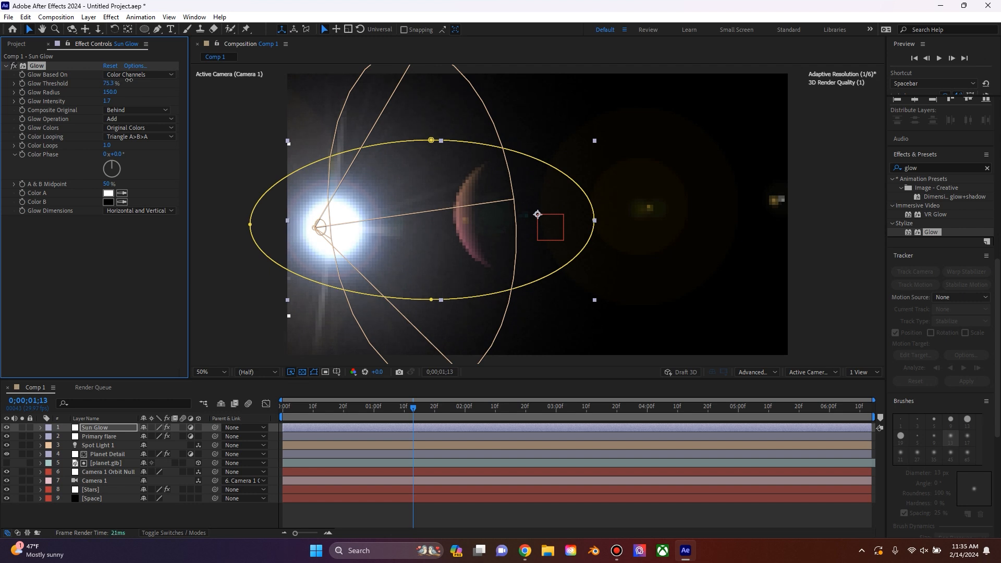
left_click(235, 296)
Step: Play the composition from the start and scrub between 0;00;02;14 and 0;00;03;05 to examine the glow on the sun and planet
left_click_drag(326, 408, 280, 408)
key("space")
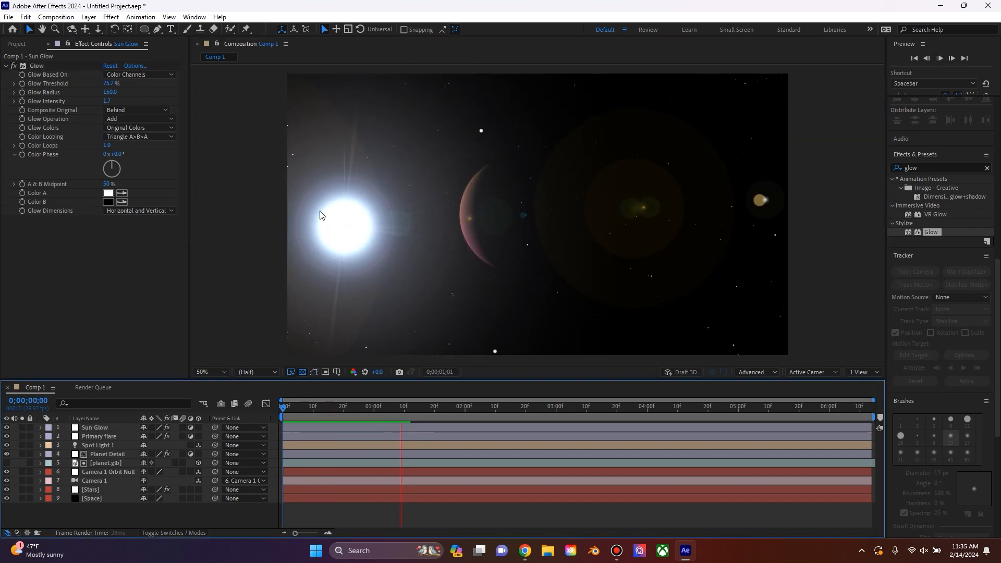
left_click_drag(327, 410, 534, 408)
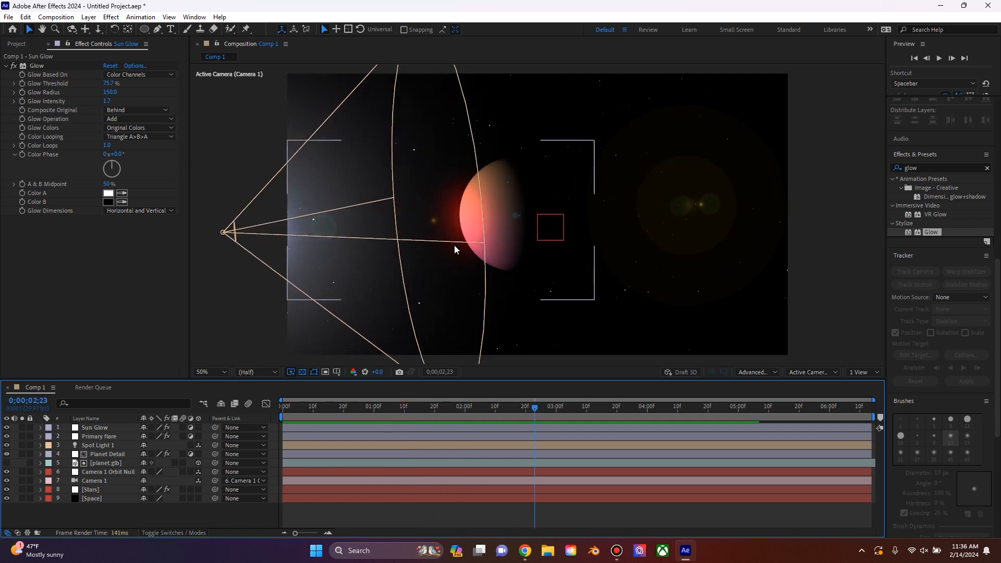
left_click_drag(458, 415, 552, 408)
left_click(286, 417)
left_click_drag(369, 417, 571, 407)
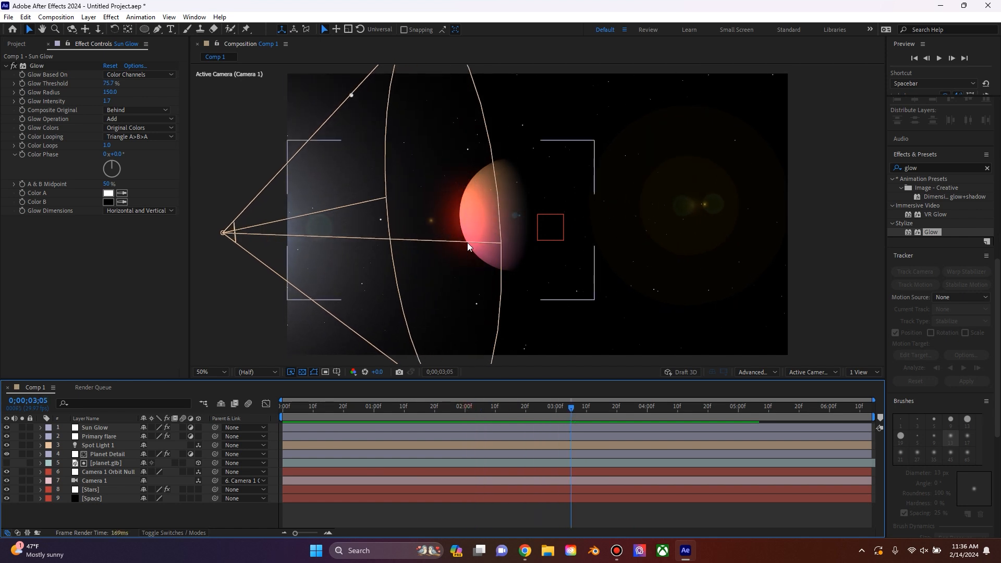
left_click_drag(553, 405, 507, 412)
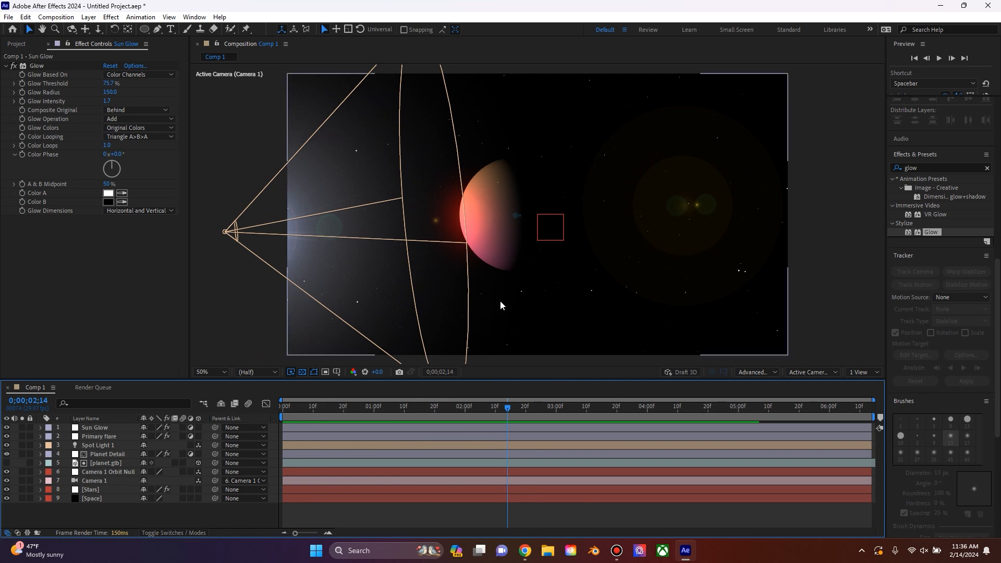
Step: Create a new adjustment layer and rename it Atmosphere
right_click(178, 518)
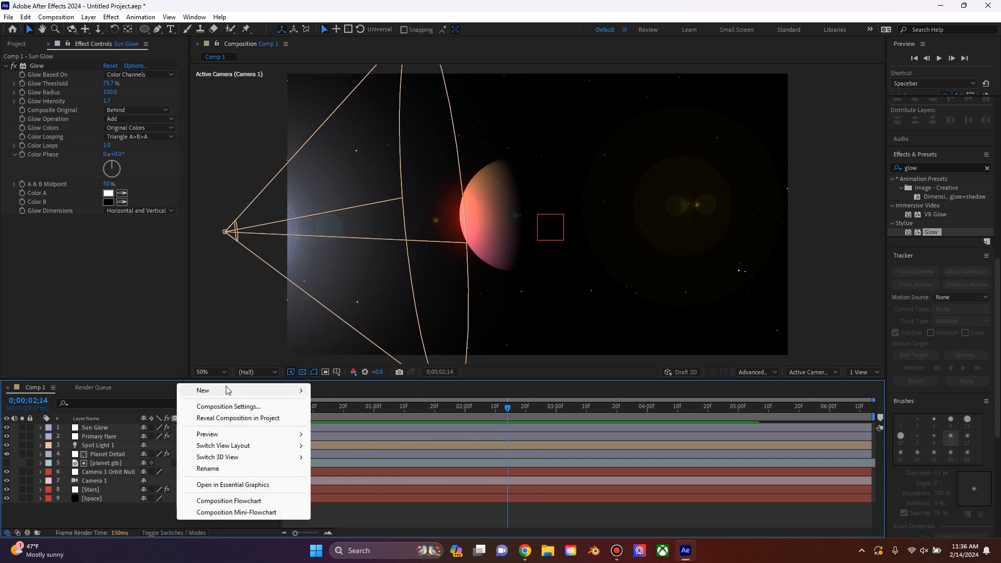
mouse_move(250, 391)
left_click(365, 475)
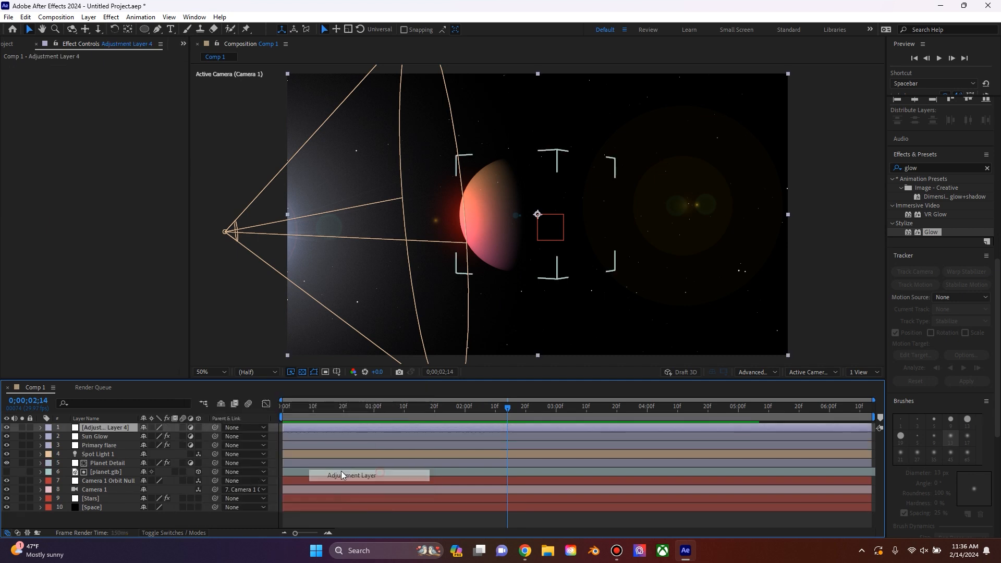
right_click(122, 427)
left_click(143, 395)
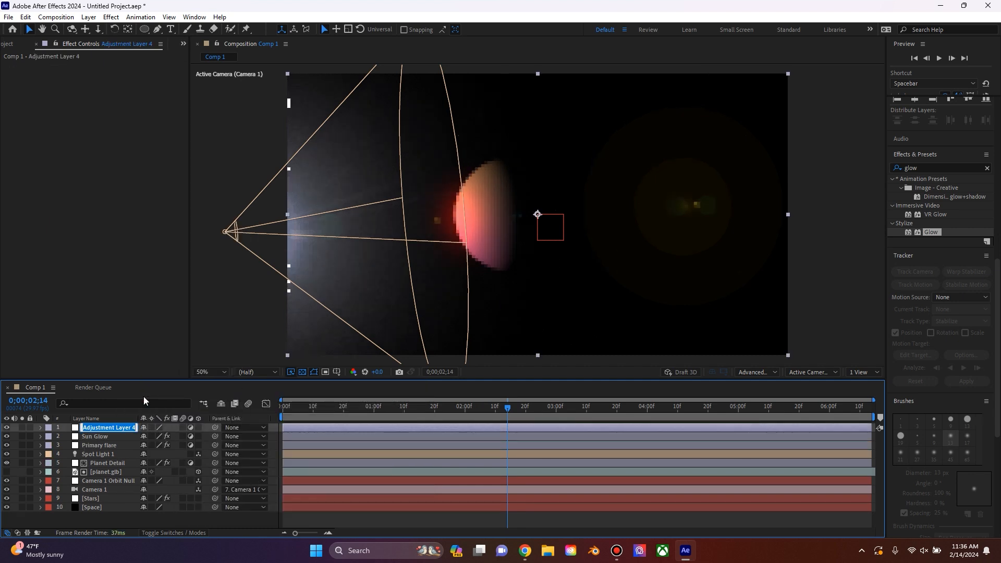
type("Atmosphere")
key("Return")
Step: Draw a circular mask around the planet on Atmosphere at frame 0;00;01;18 and reposition it over the planet
left_click(428, 410)
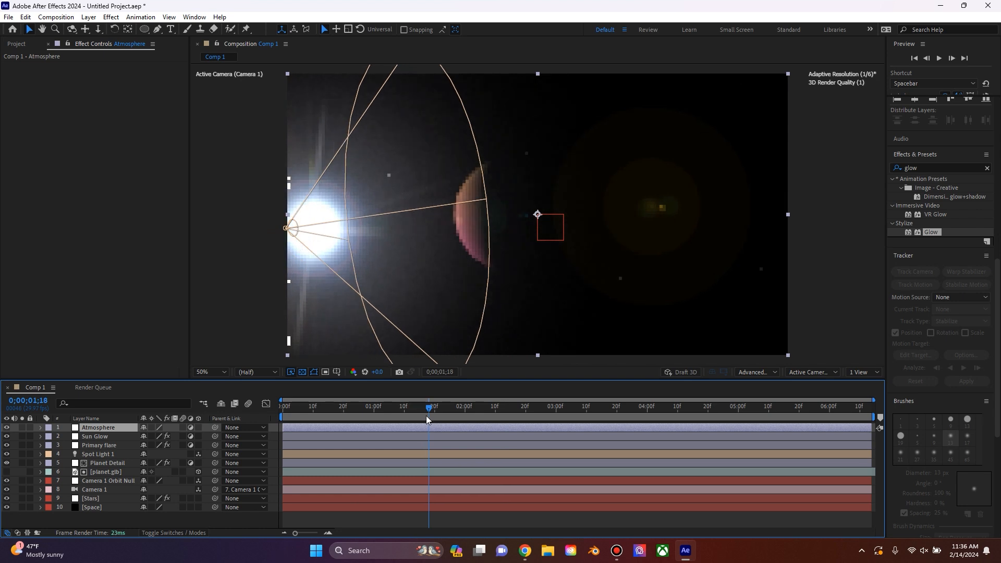
left_click_drag(148, 35, 173, 55)
mouse_move(435, 145)
left_mouse_down()
mouse_move(516, 238)
mouse_move(578, 286)
left_mouse_up()
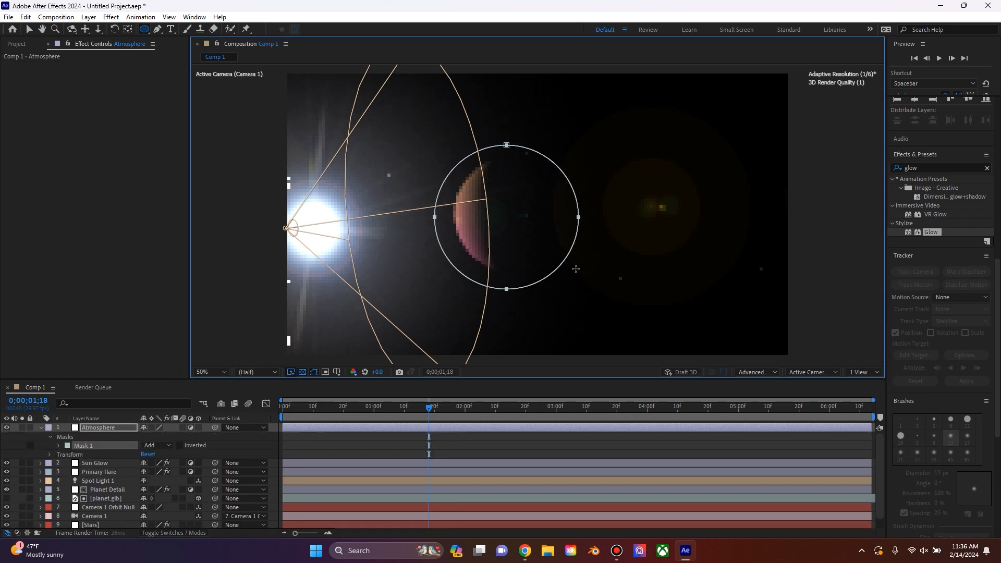
left_click(30, 30)
left_click_drag(482, 231, 493, 229)
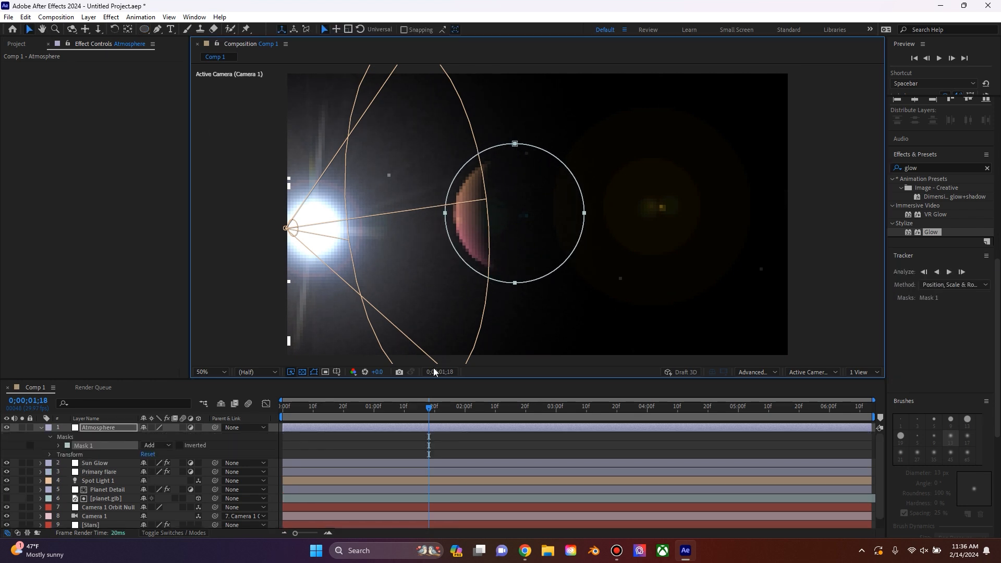
Step: Find the VR Chromatic Aberrations effect and apply it to Atmosphere with the frame at 0;00;01;04
left_click_drag(431, 417, 386, 408)
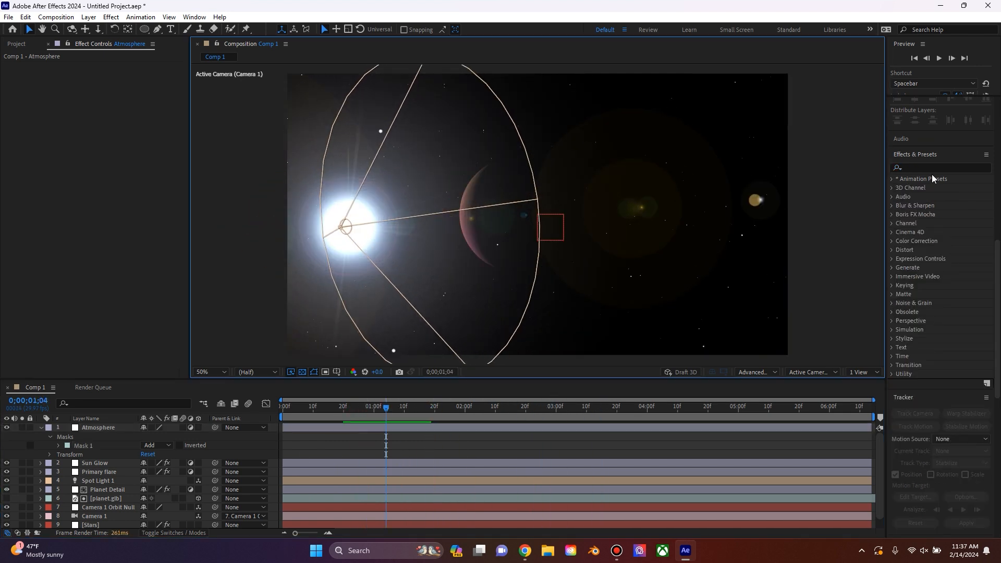
left_click(987, 167)
type("chrom")
left_click_drag(948, 188, 81, 181)
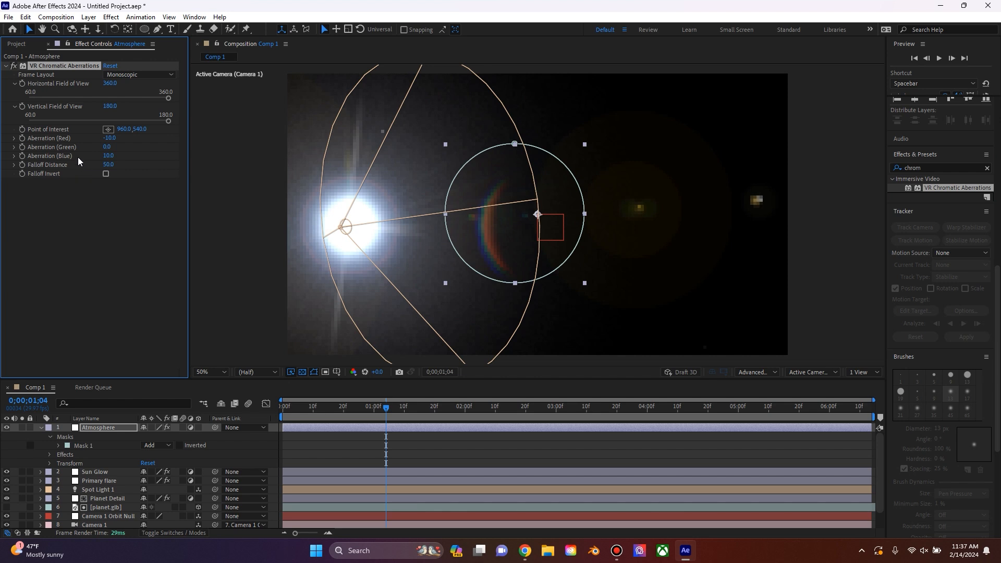
Step: Set Atmosphere's Aberration (Red) to -2 and Aberration (Blue) to 2
left_click(106, 139)
type("-2")
key("Return")
type("2")
key("Return")
left_click(73, 239)
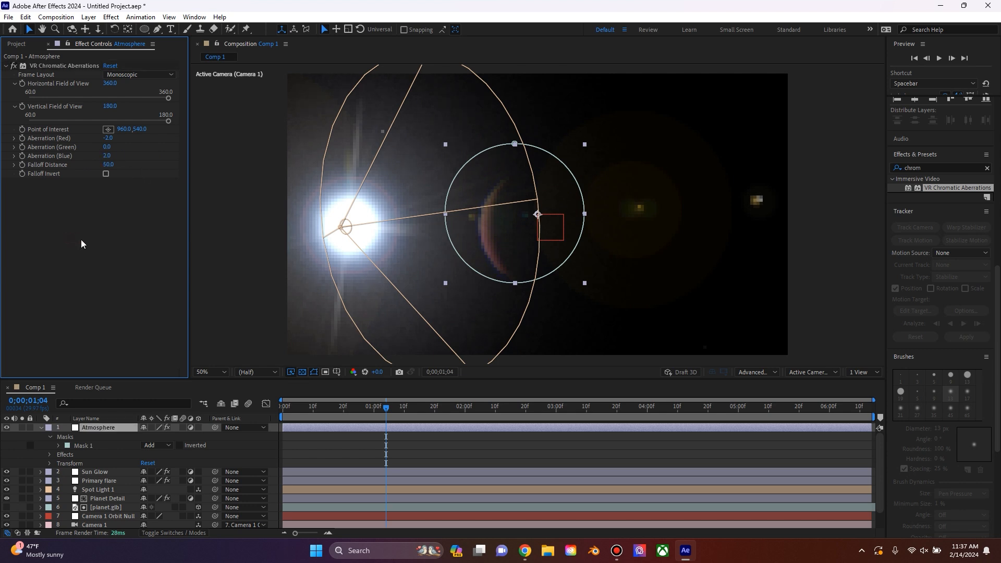
Step: Find the VR Blur effect, place it above VR Chromatic Aberrations on Atmosphere and set its Blurriness to 5
left_click_drag(941, 168, 895, 167)
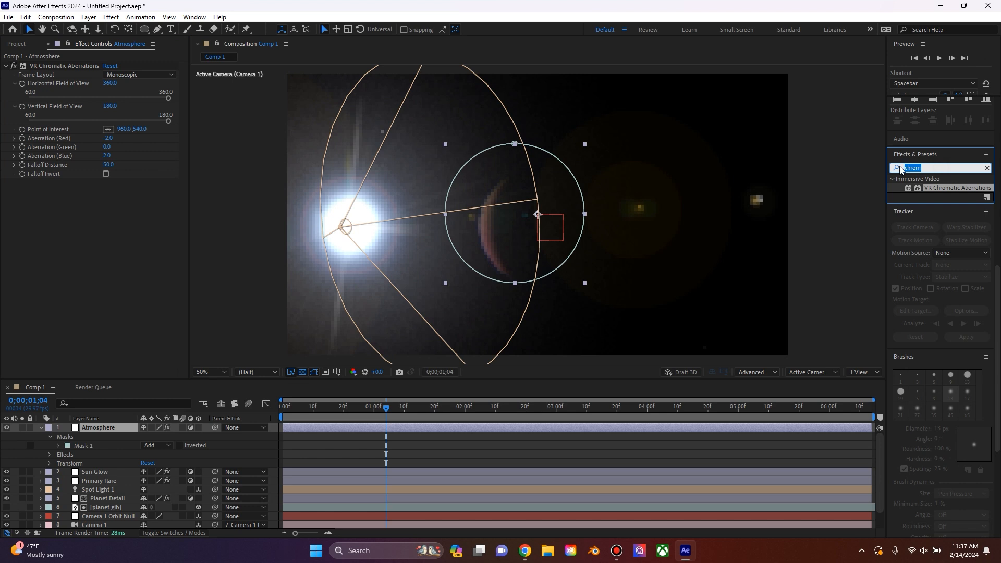
type("blur")
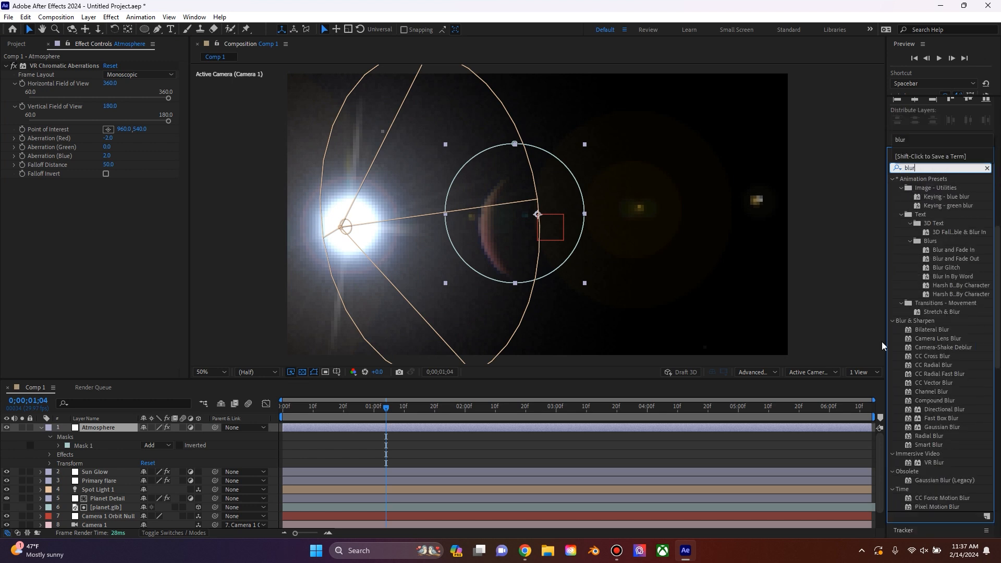
left_click_drag(931, 465, 134, 230)
left_click_drag(114, 72, 114, 65)
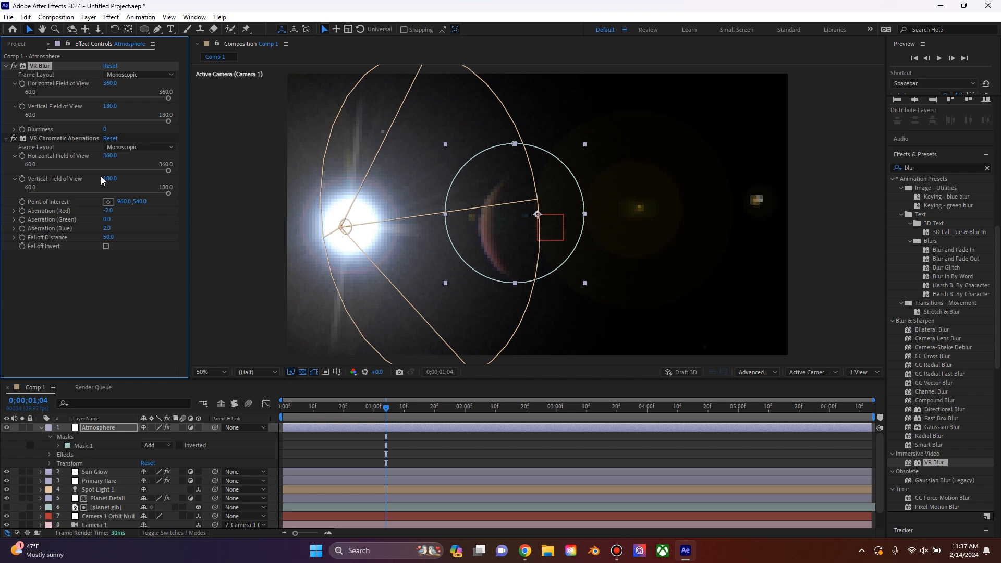
left_click(106, 129)
type("5")
key("Return")
Step: Play back the composition to review the atmosphere effect and collapse the Atmosphere layer's properties
left_click(349, 412)
key("space")
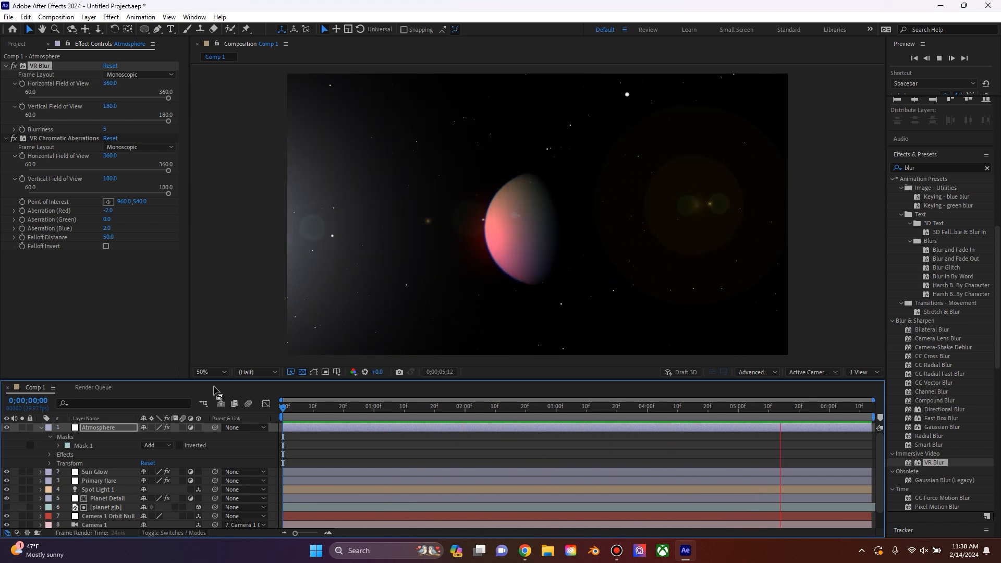
left_click(41, 428)
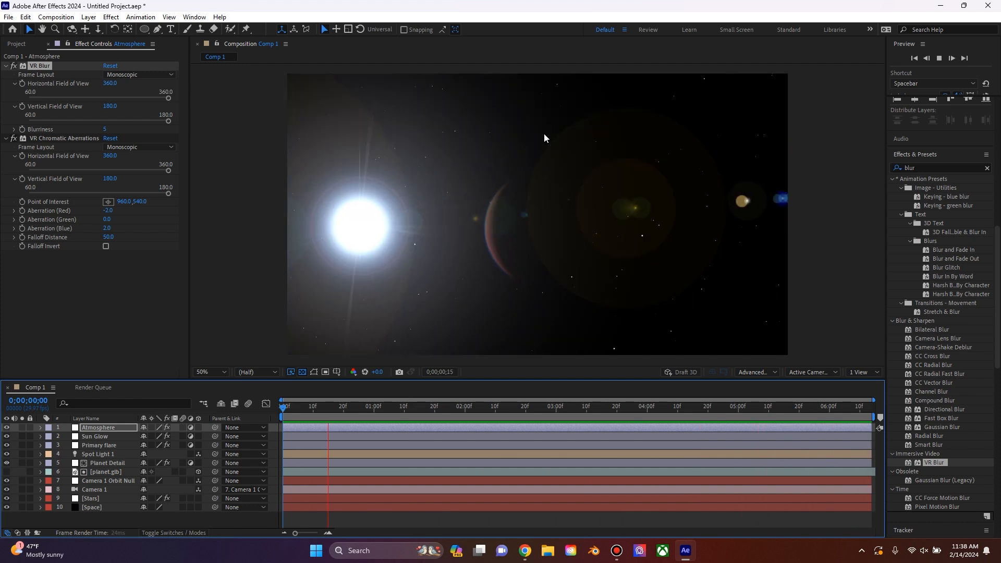
key("space")
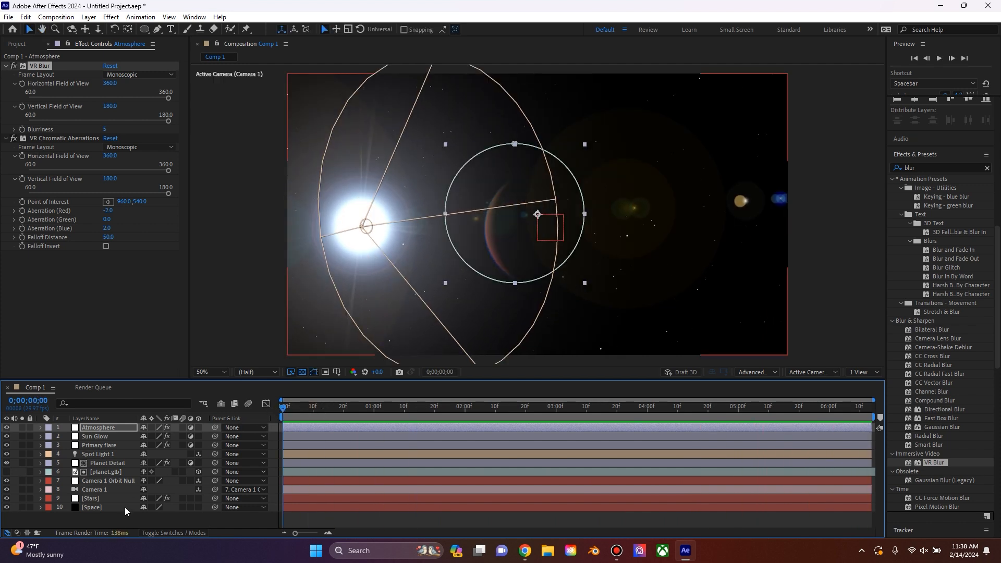
Step: Create a shape layer and draw a wide ellipse about 1504 by 852 pixels across the middle of the frame
right_click(120, 518)
mouse_move(166, 396)
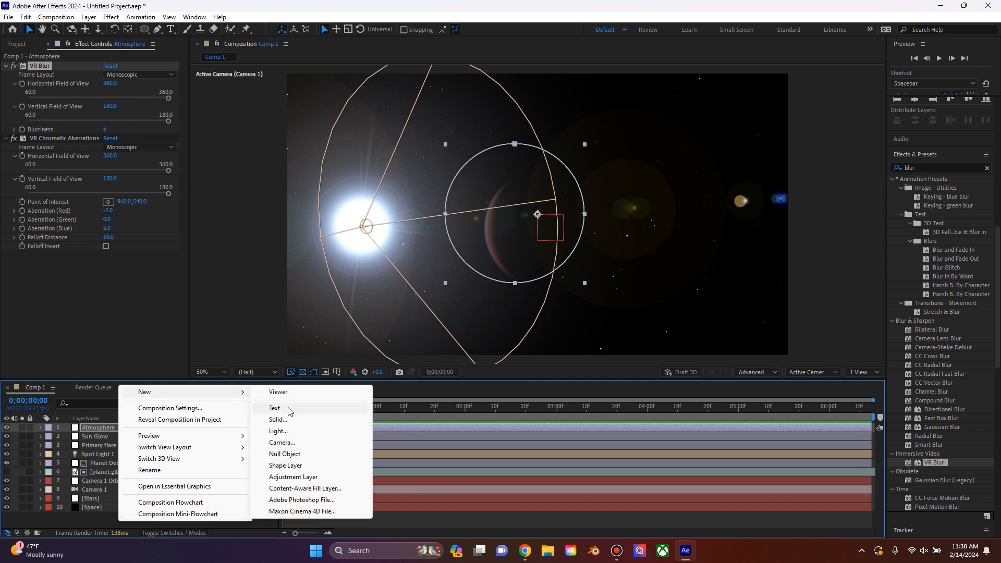
left_click(299, 468)
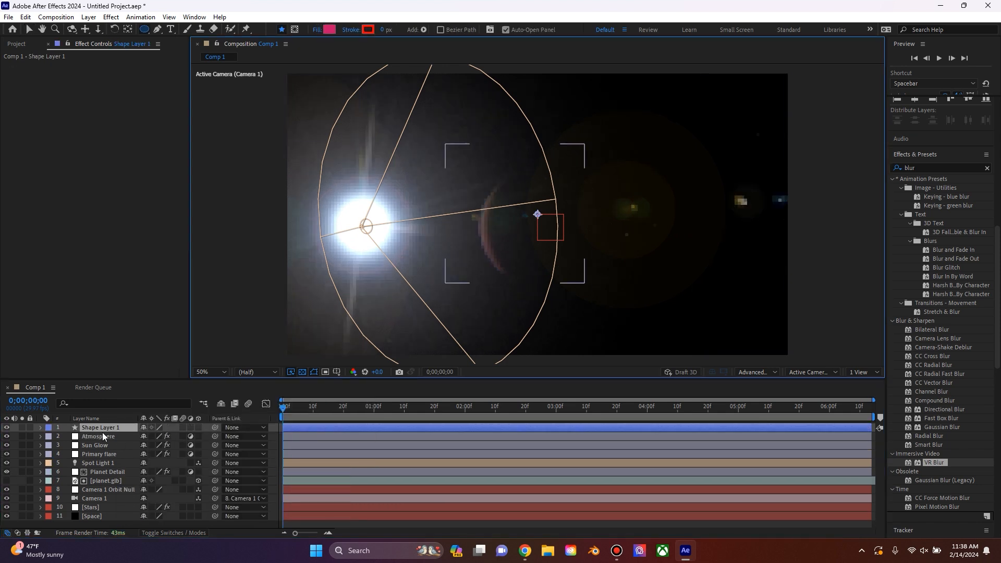
left_click(148, 29)
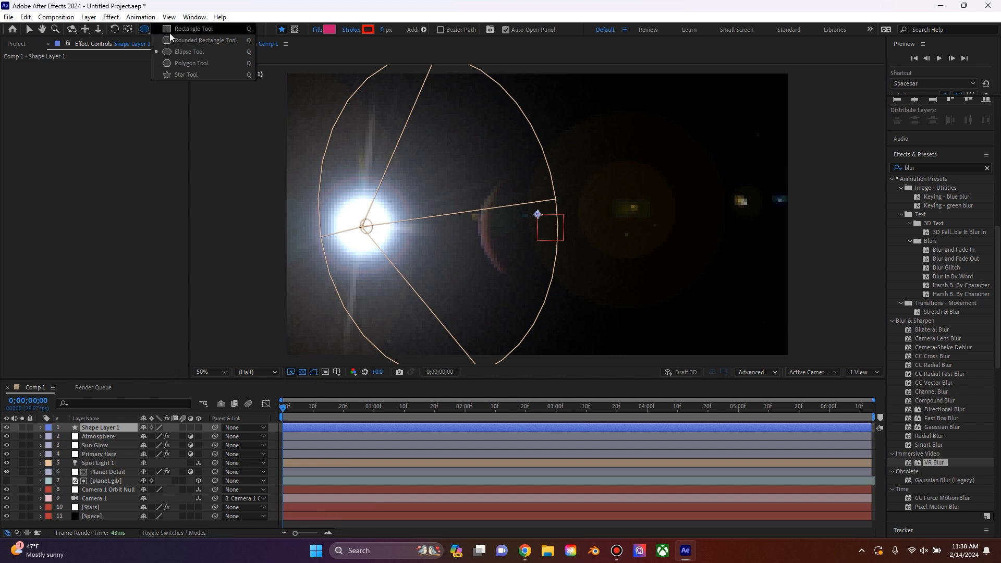
left_click(177, 51)
left_click_drag(349, 103, 741, 325)
key("v")
left_click_drag(643, 220, 629, 230)
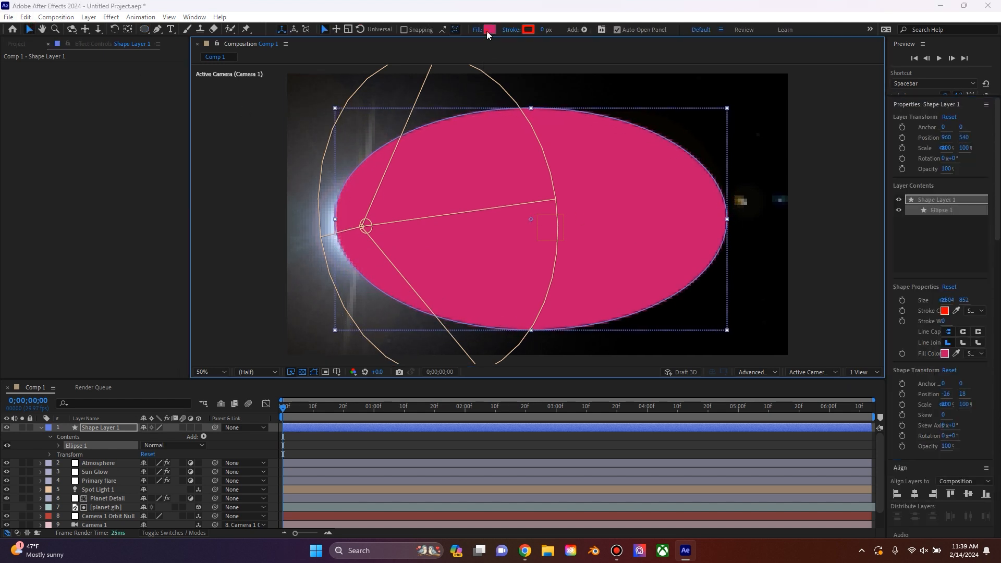
Step: Change the ellipse's fill colour to a deep saturated blue
left_click(489, 29)
left_click_drag(521, 224, 523, 257)
left_click(499, 231)
left_click(607, 213)
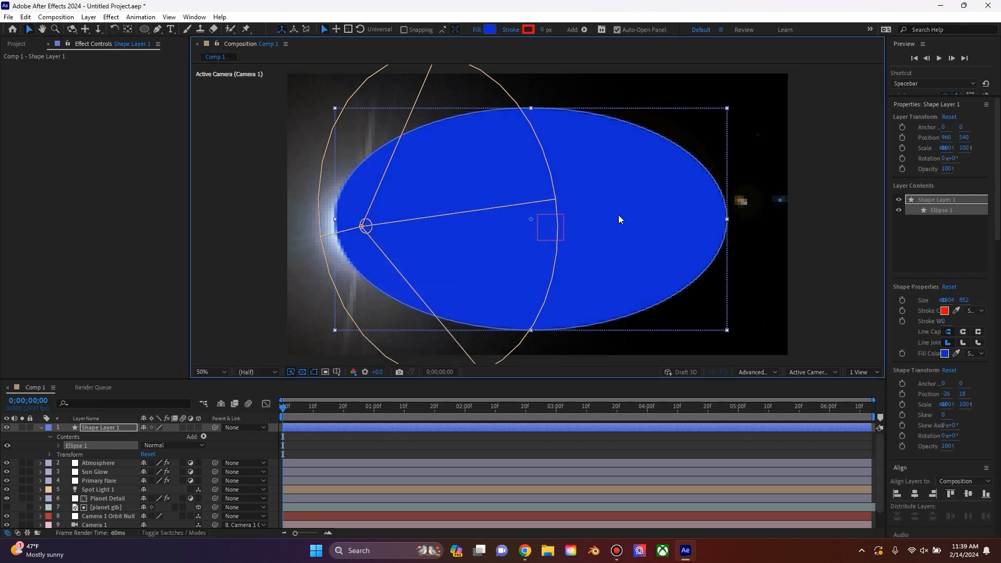
Step: Find the Gaussian Blur effect and apply it to the blue ellipse's shape layer
scroll(896, 237, "down", 6)
left_click(926, 256)
type("blur")
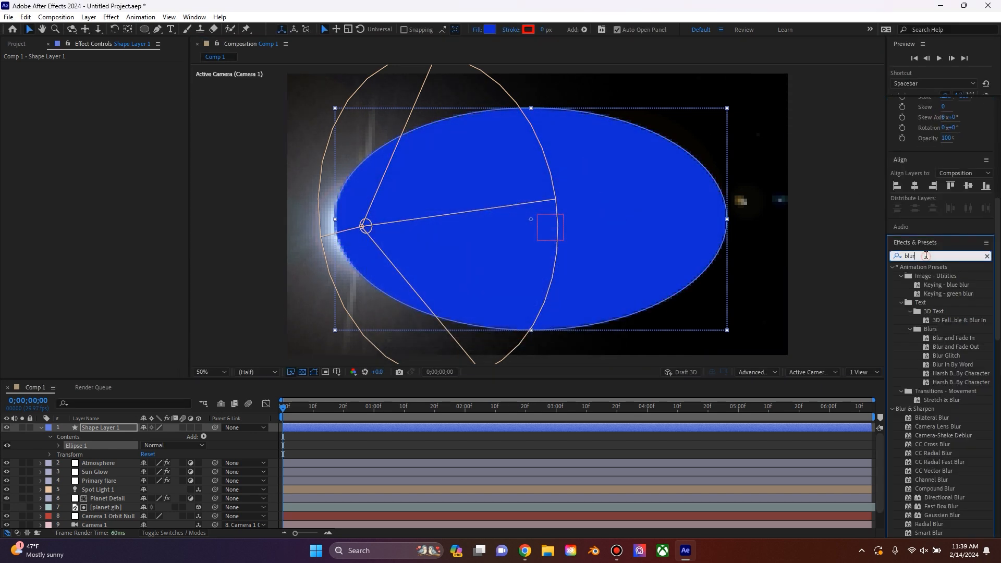
scroll(958, 398, "down", 3)
left_click_drag(942, 427, 104, 92)
Step: Set the Gaussian Blur's Blurriness to 1000 and disable Repeat Edge Pixels
left_click(106, 74)
type("1000")
key("Return")
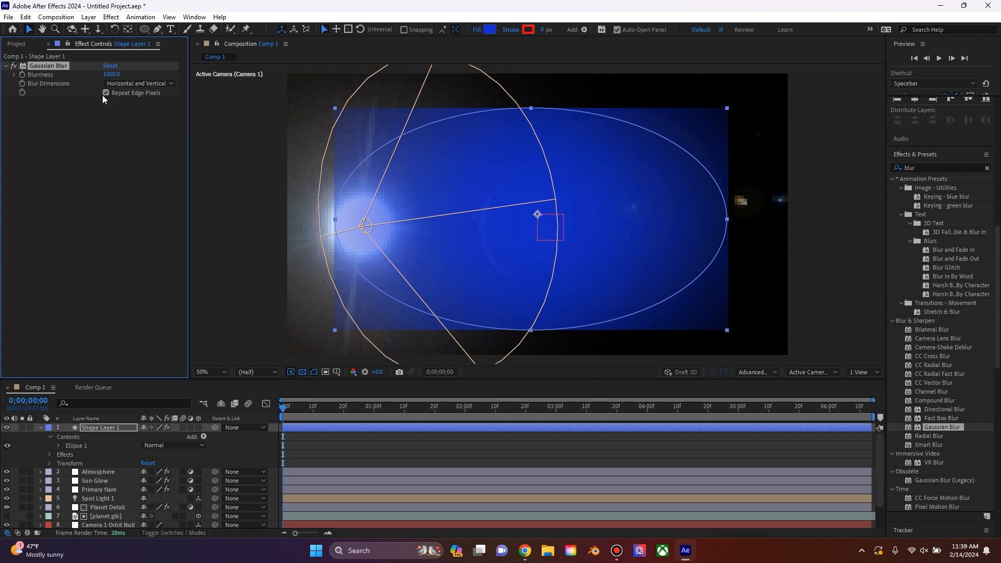
left_click(105, 93)
left_click(122, 221)
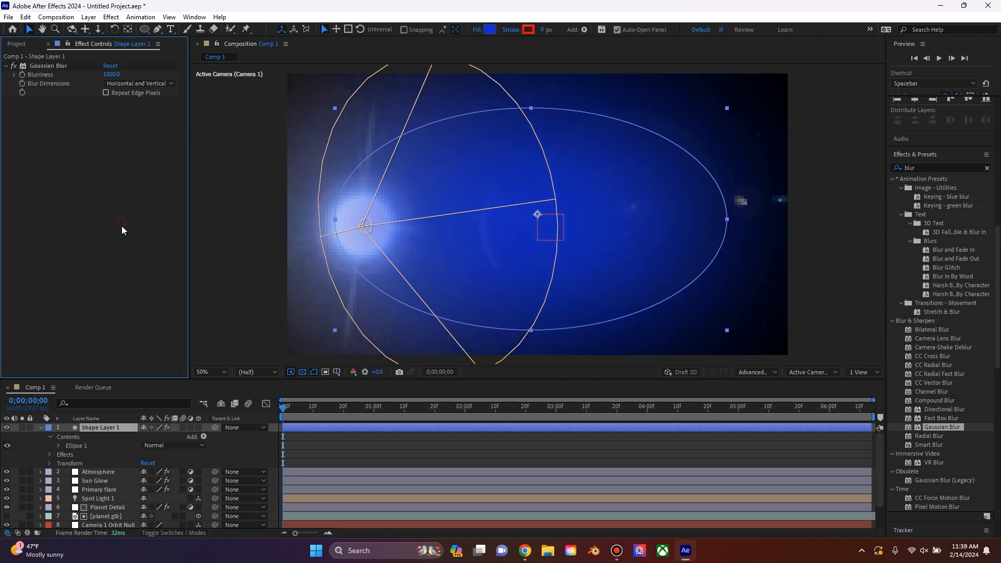
Step: Rename the shape layer as Nebula and move it between the Stars and Space layers
right_click(102, 427)
left_click(138, 398)
type("Nebula")
key("Return")
left_click_drag(92, 428, 105, 515)
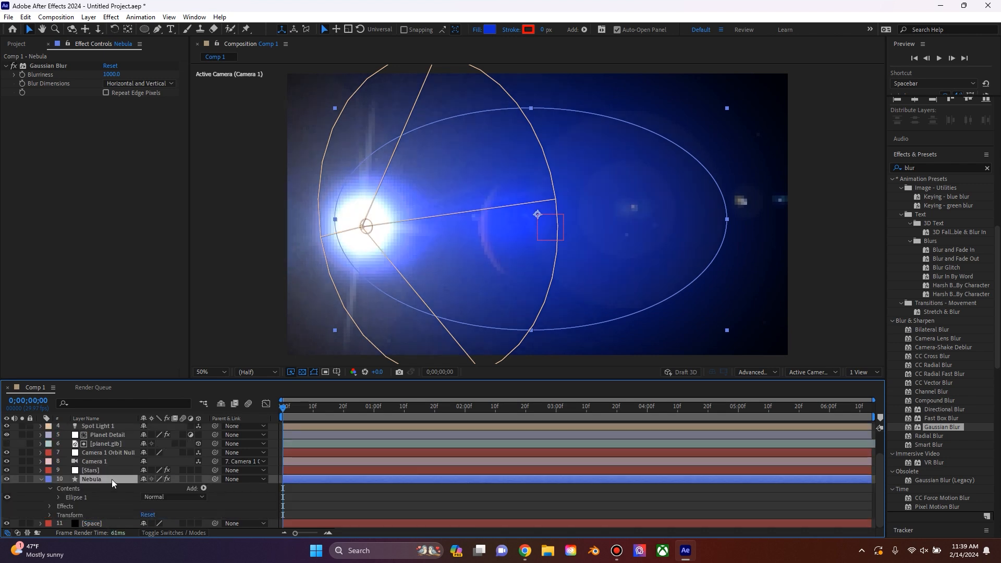
Step: Lower the Nebula layer's opacity to 35%, preview the composition, and reduce the opacity to 30%
key("t")
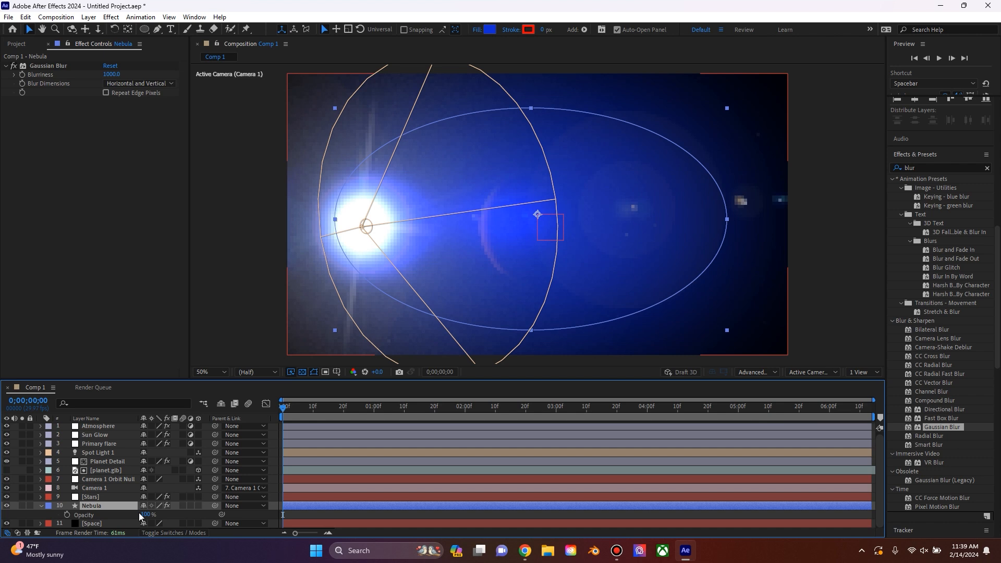
left_click(146, 514)
key("Return")
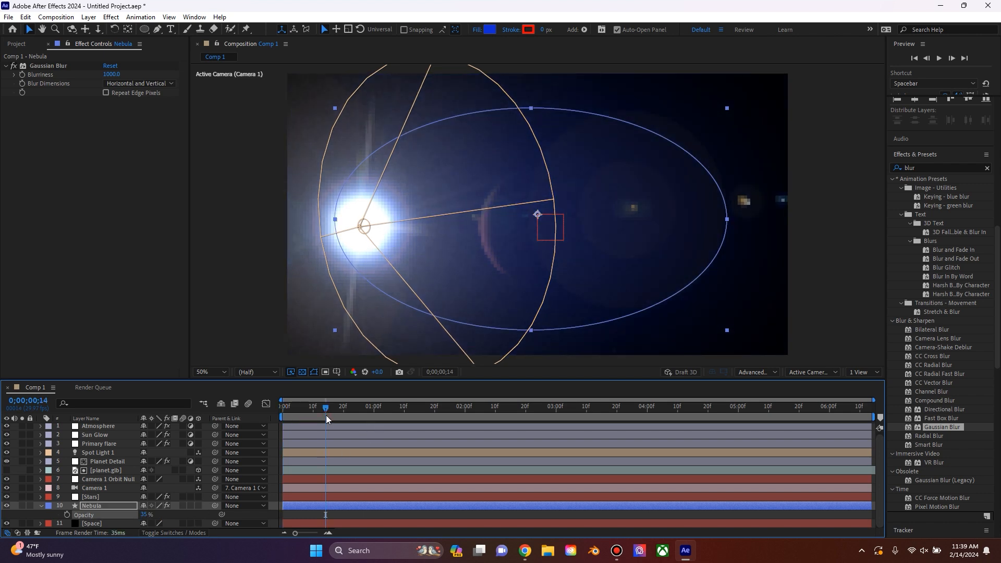
left_click(217, 282)
key("space")
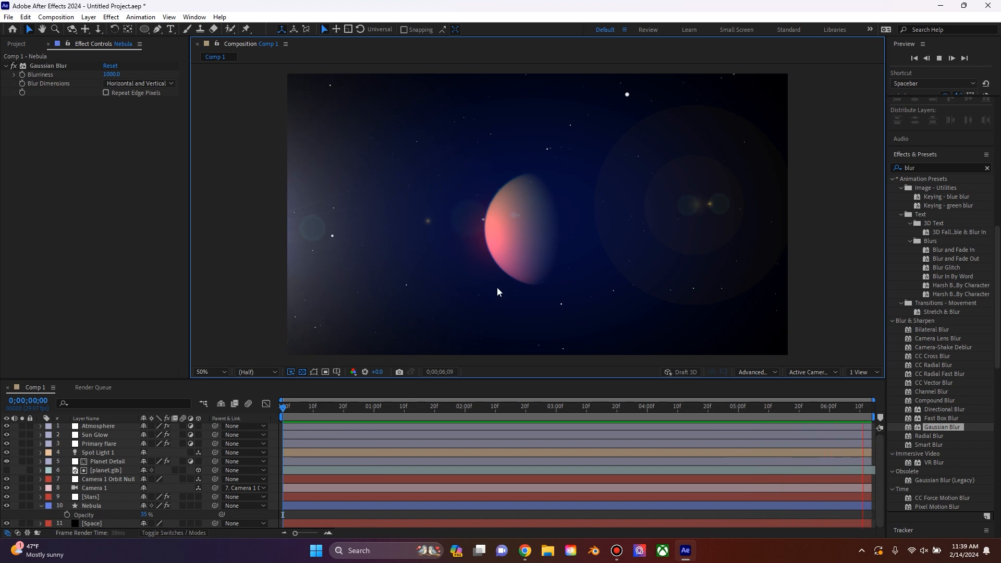
left_click(146, 515)
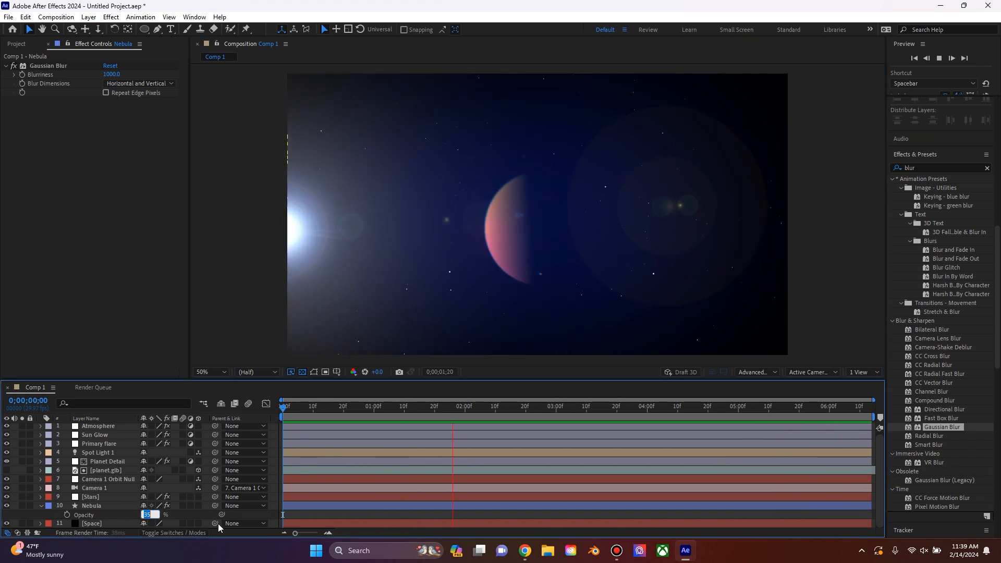
type("30")
key("Return")
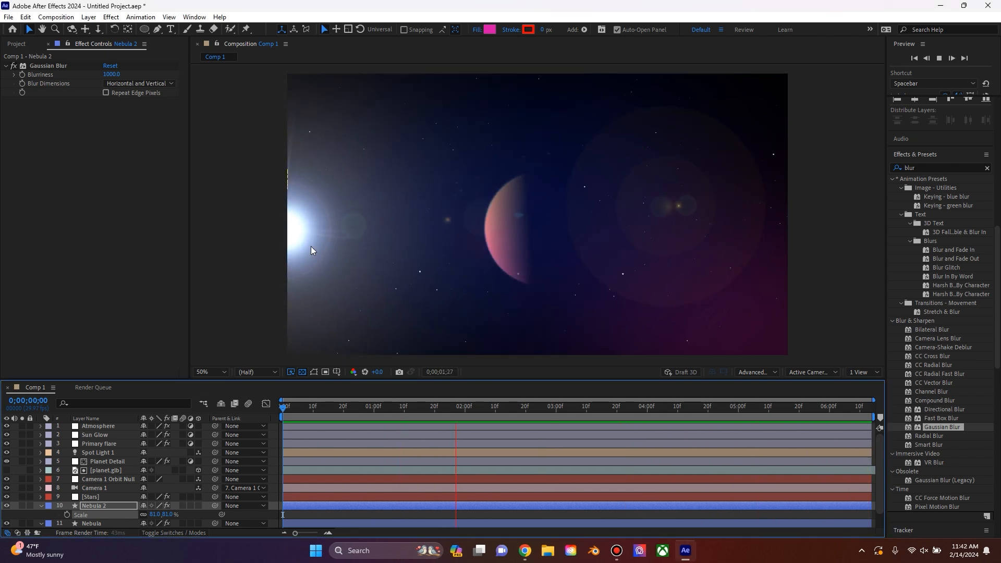
Step: Scrub through the composition and play it from the start to review the blue and magenta nebula layers
key("space")
left_click_drag(360, 408, 630, 409)
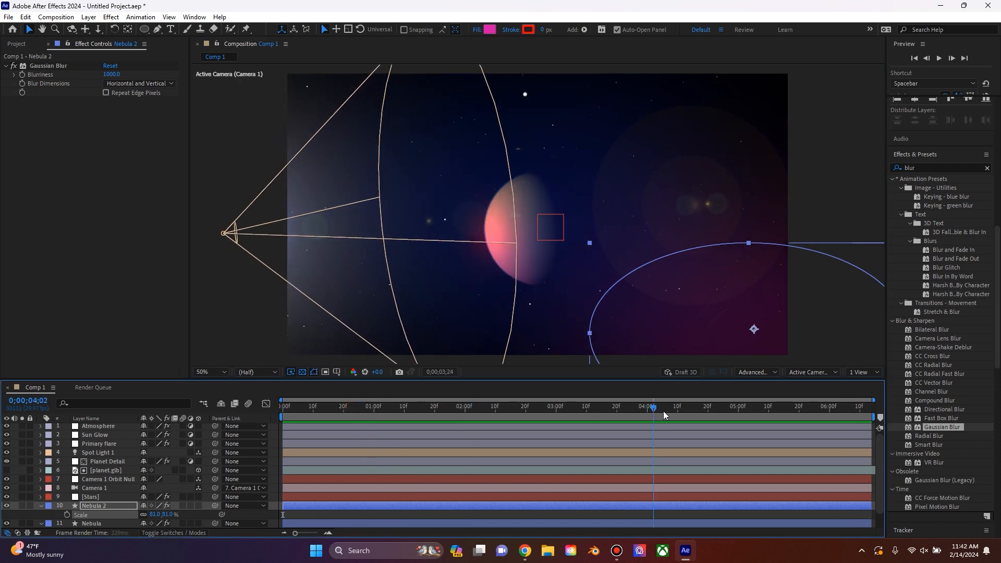
key("Home")
key("space")
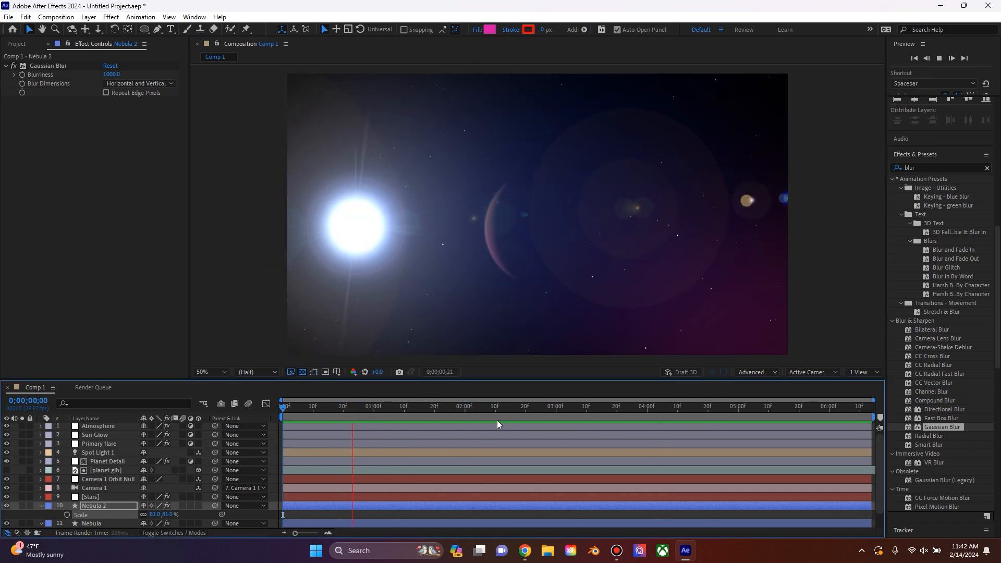